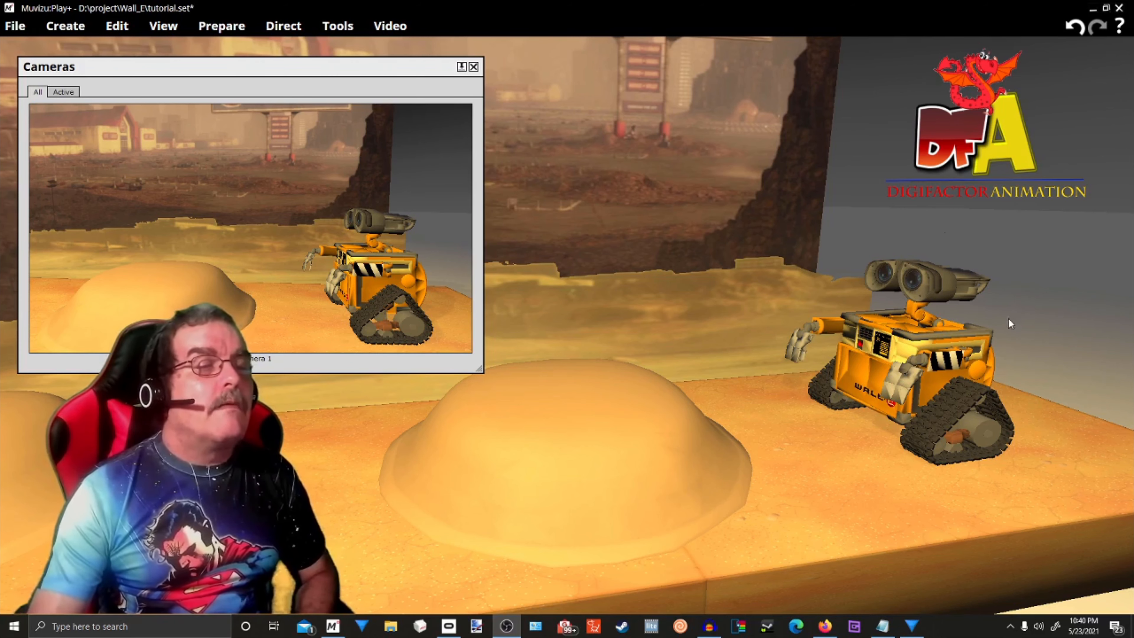
# Step: Lower Wall-E's head with neck slightly towards the body, and try adjusting the Both Arms part
pyautogui.moveTo(1008, 321); pyautogui.dragTo(1024, 295)
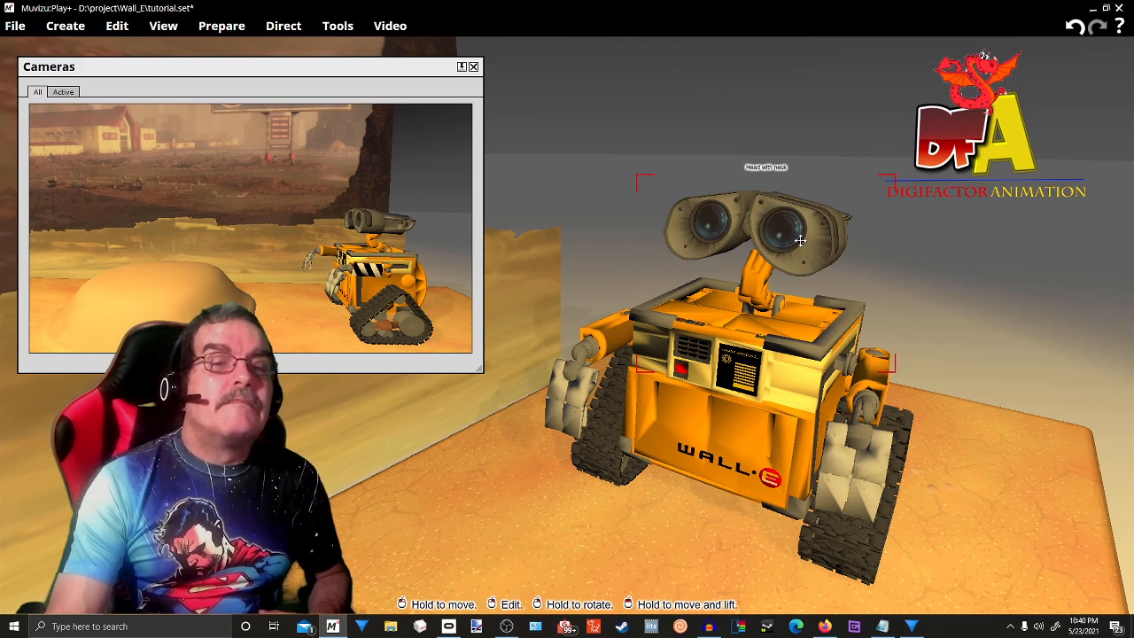
pyautogui.moveTo(801, 241)
pyautogui.mouseDown(button='right')
pyautogui.moveTo(801, 220)
pyautogui.moveTo(801, 259)
pyautogui.moveTo(803, 237)
pyautogui.moveTo(826, 261)
pyautogui.moveTo(792, 264)
pyautogui.moveTo(799, 241)
pyautogui.mouseUp(button='right')
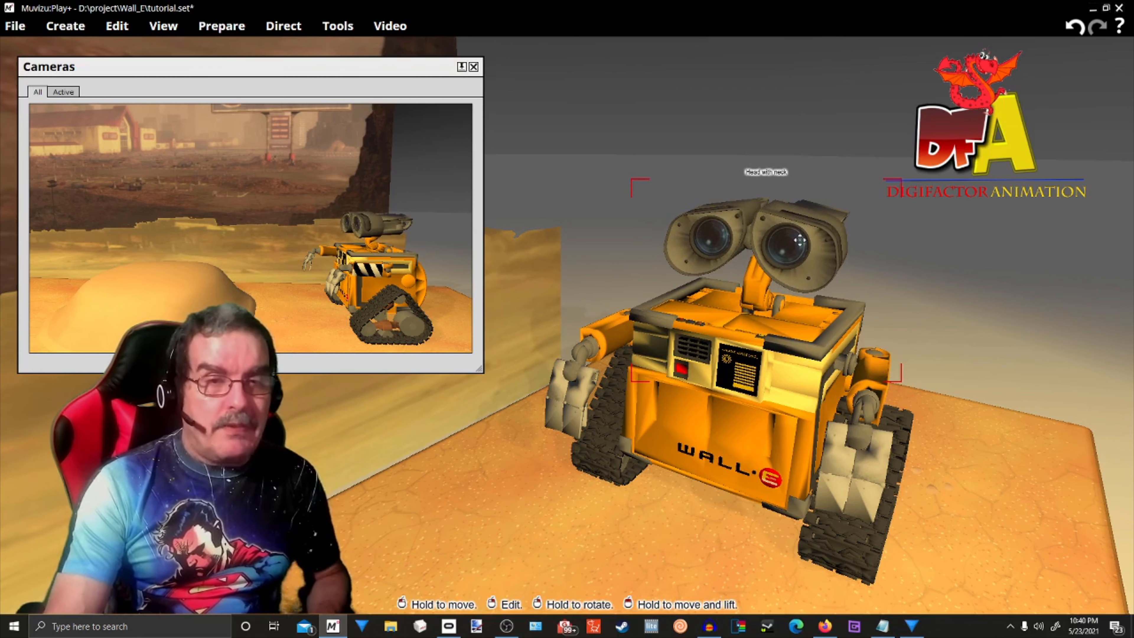
pyautogui.click(865, 408)
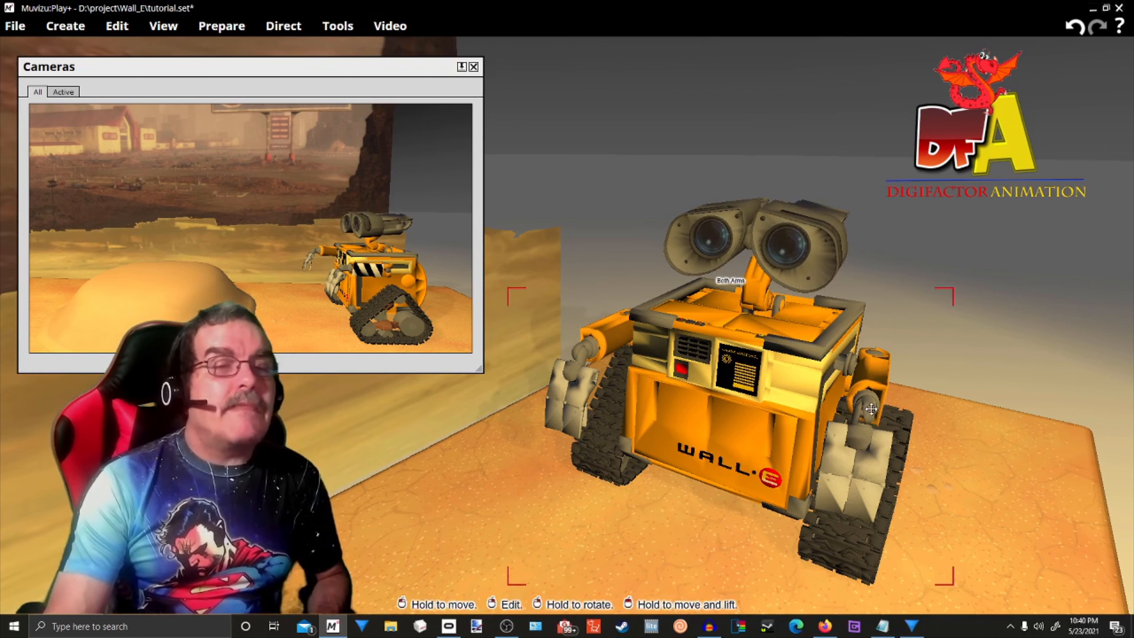
pyautogui.moveTo(865, 408); pyautogui.dragTo(869, 434, button='right')
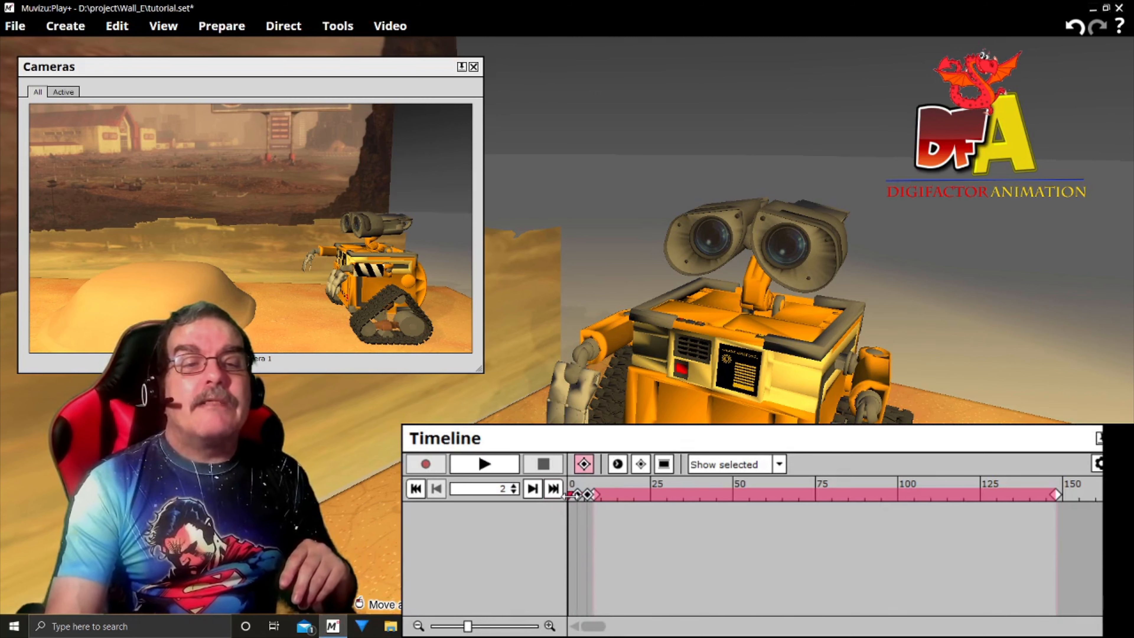
# Step: Return the playhead to frame 0 and inspect the movement tracks of Wall-E's head with neck, body, arms and tracks in turn
pyautogui.moveTo(565, 493)
pyautogui.mouseDown()
pyautogui.moveTo(589, 494)
pyautogui.moveTo(572, 494)
pyautogui.mouseUp()
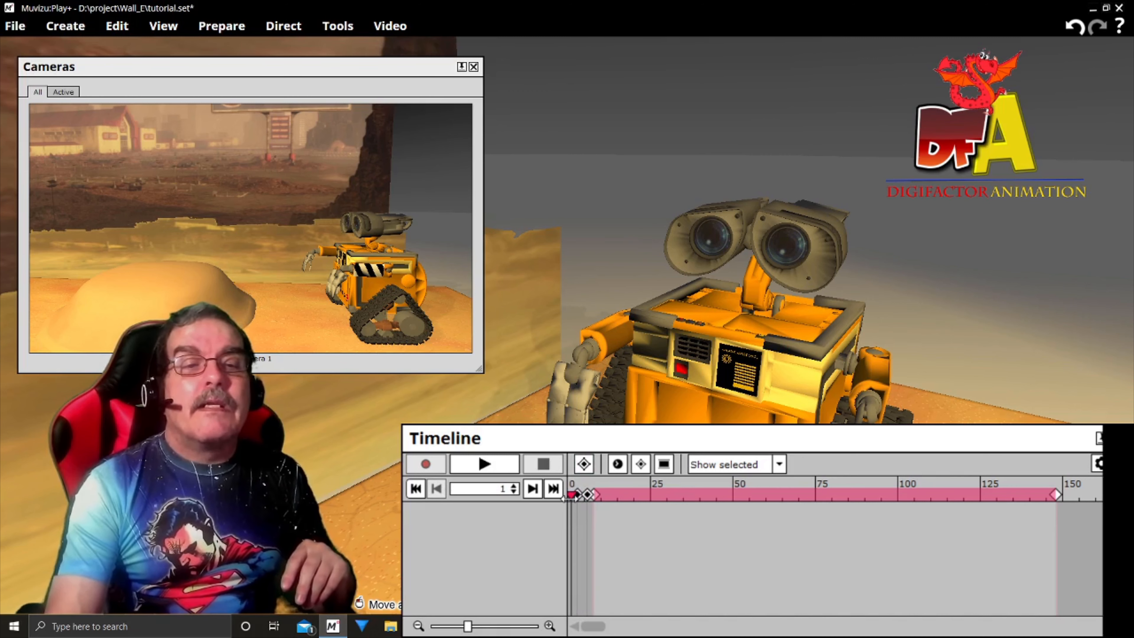
pyautogui.moveTo(573, 494); pyautogui.dragTo(562, 498)
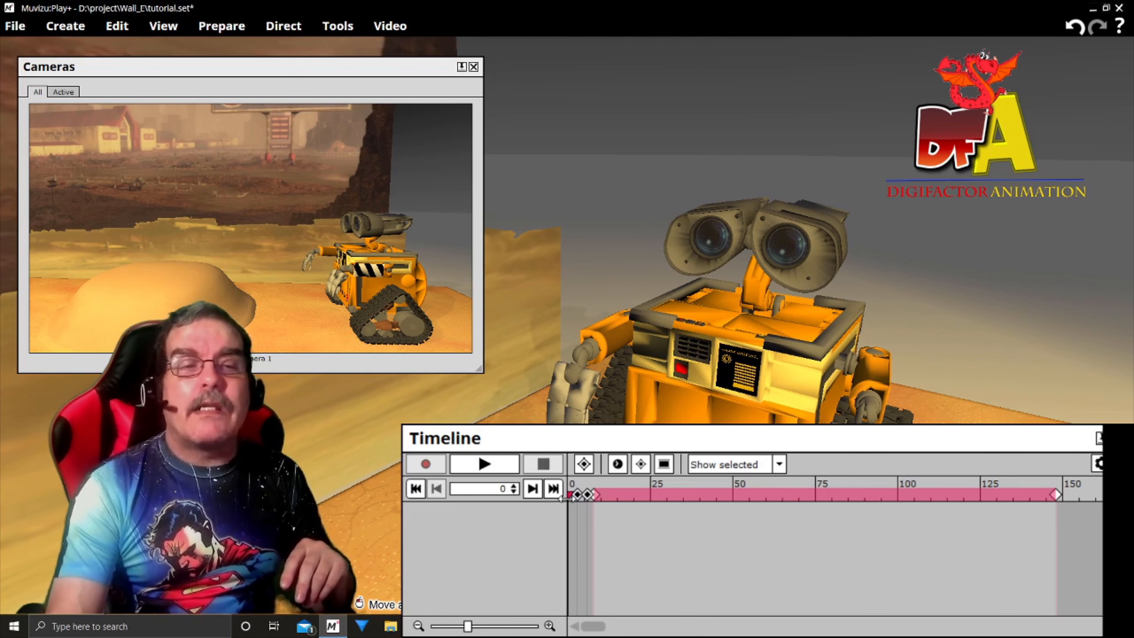
pyautogui.click(822, 255)
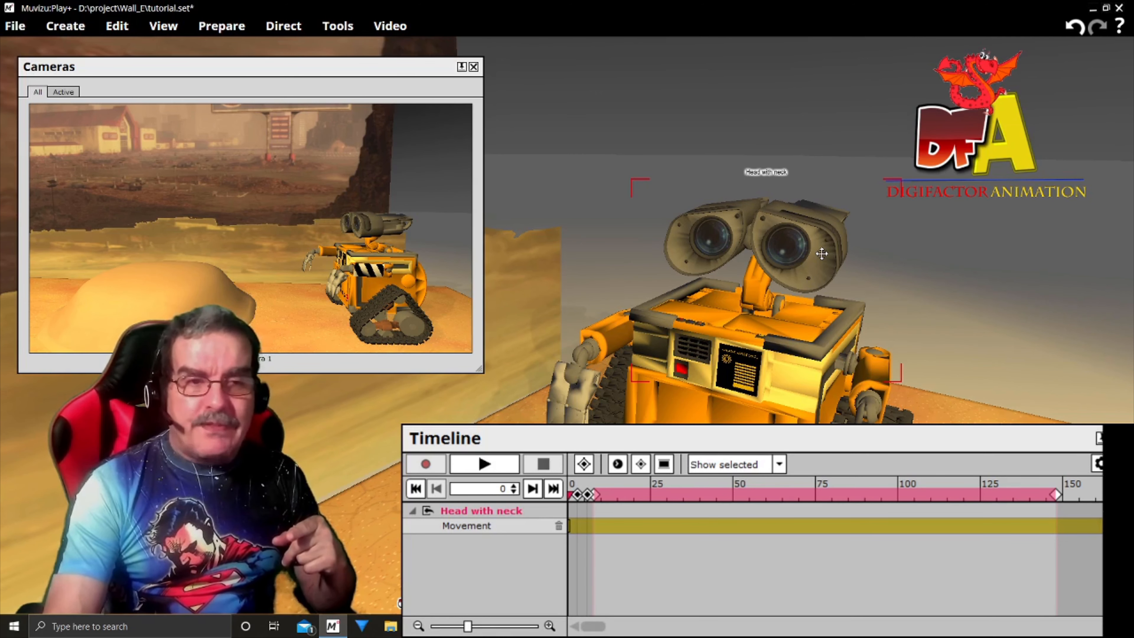
pyautogui.click(760, 321)
pyautogui.click(873, 391)
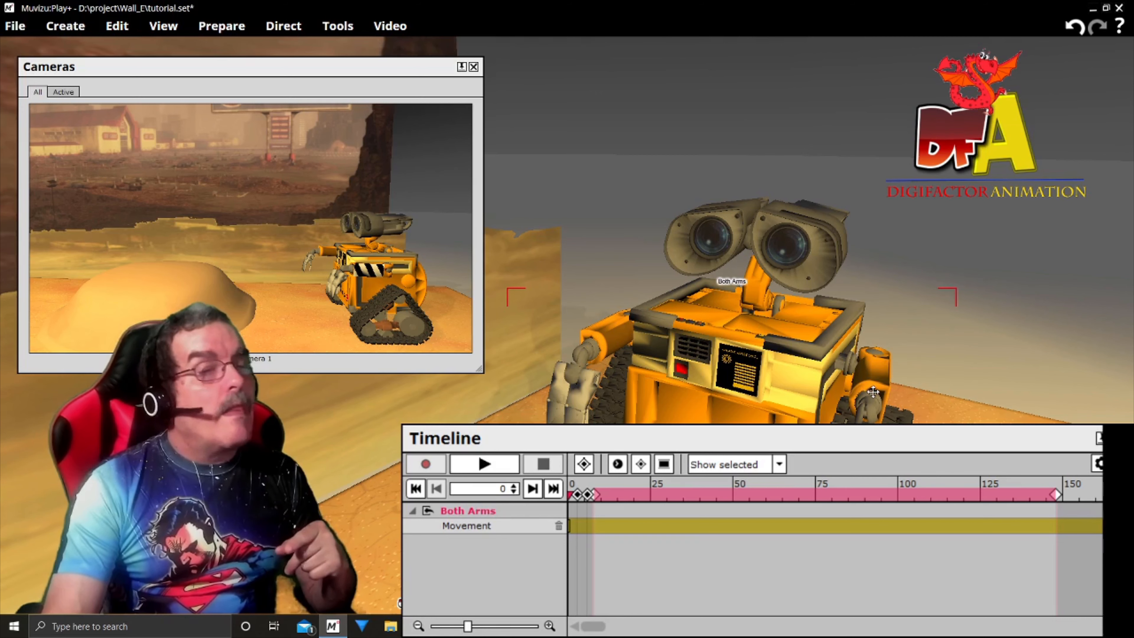
pyautogui.click(895, 415)
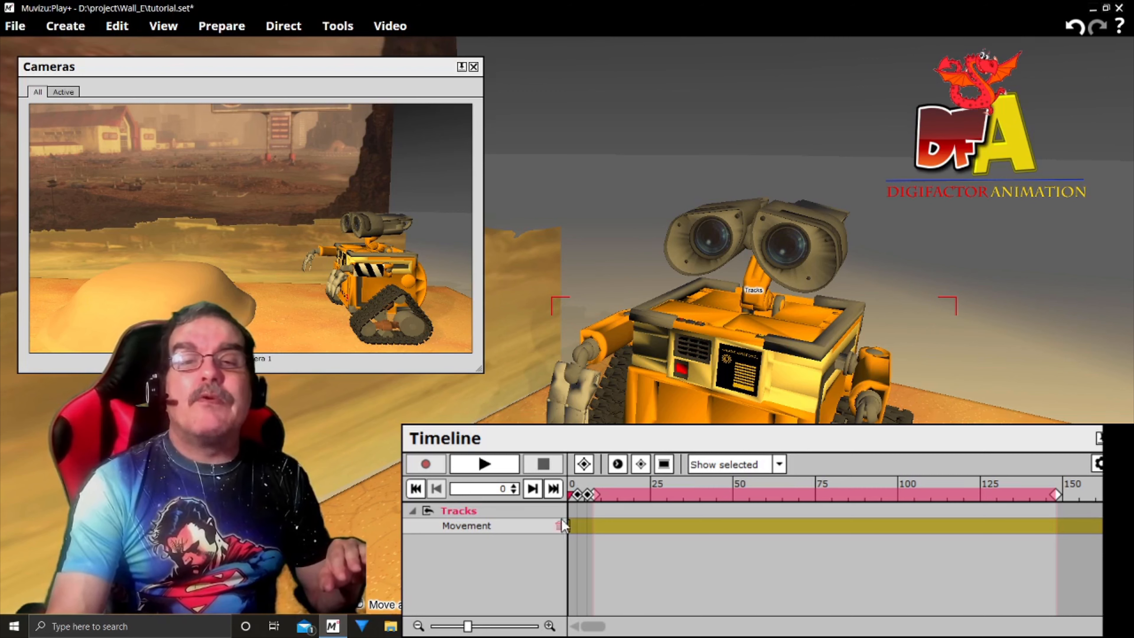
# Step: Widen the timeline's object list slightly and move the playhead to frame 11 for Wall-E's Tracks
pyautogui.click(565, 509)
pyautogui.moveTo(565, 509); pyautogui.dragTo(615, 494)
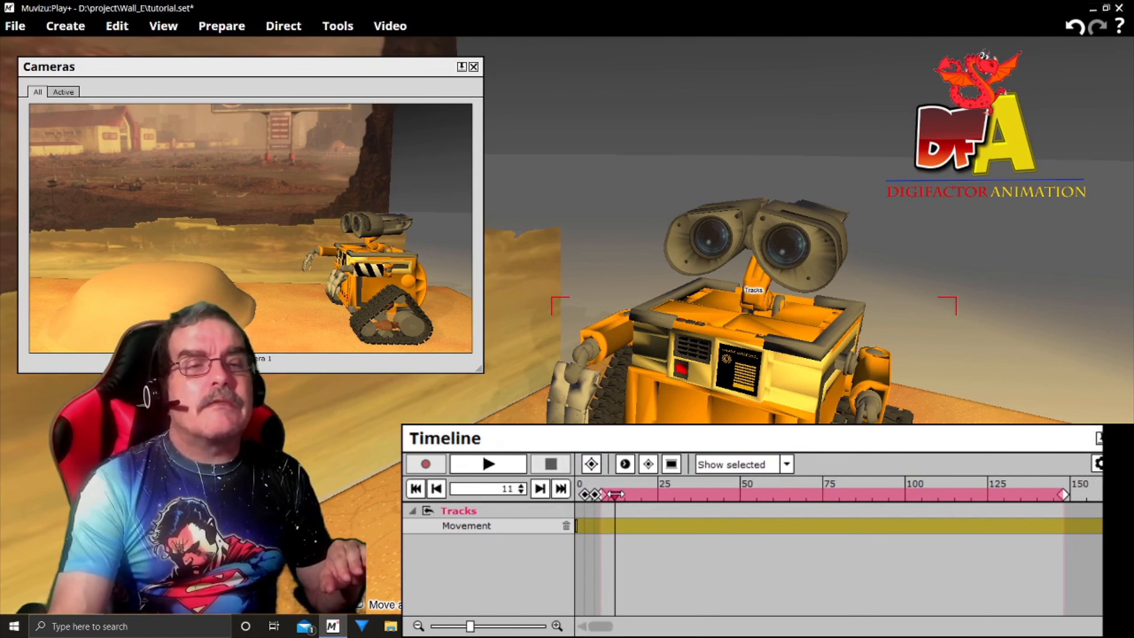
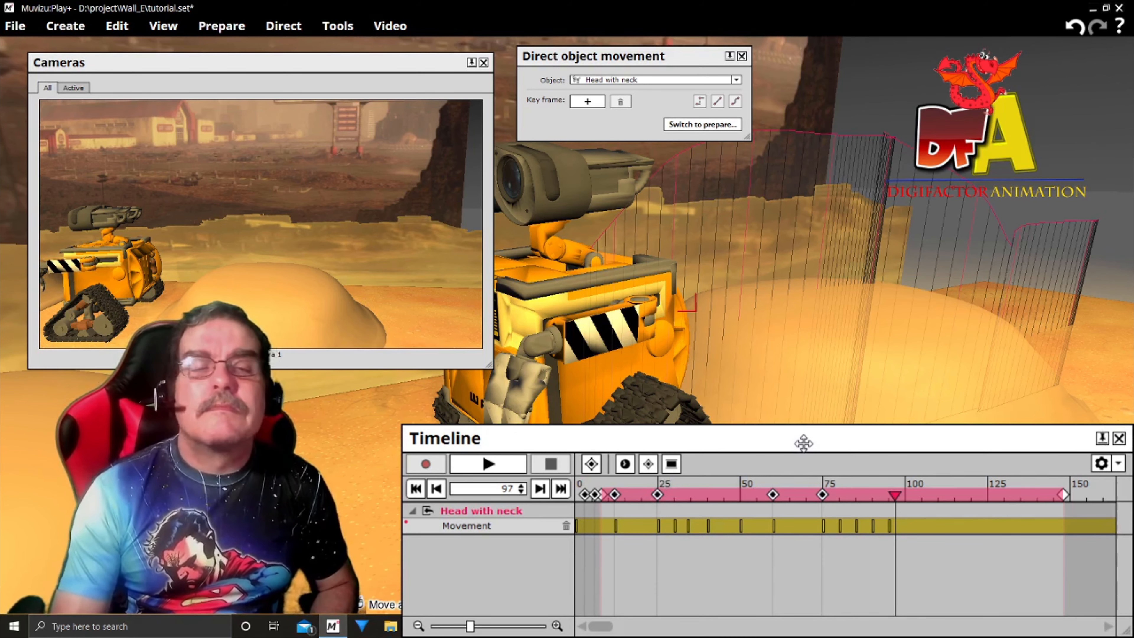
# Step: Save the current work to the existing tutorial.set file
pyautogui.scroll(-2, 778, 409)
pyautogui.scroll(-2, 777, 410)
pyautogui.scroll(-3, 821, 416)
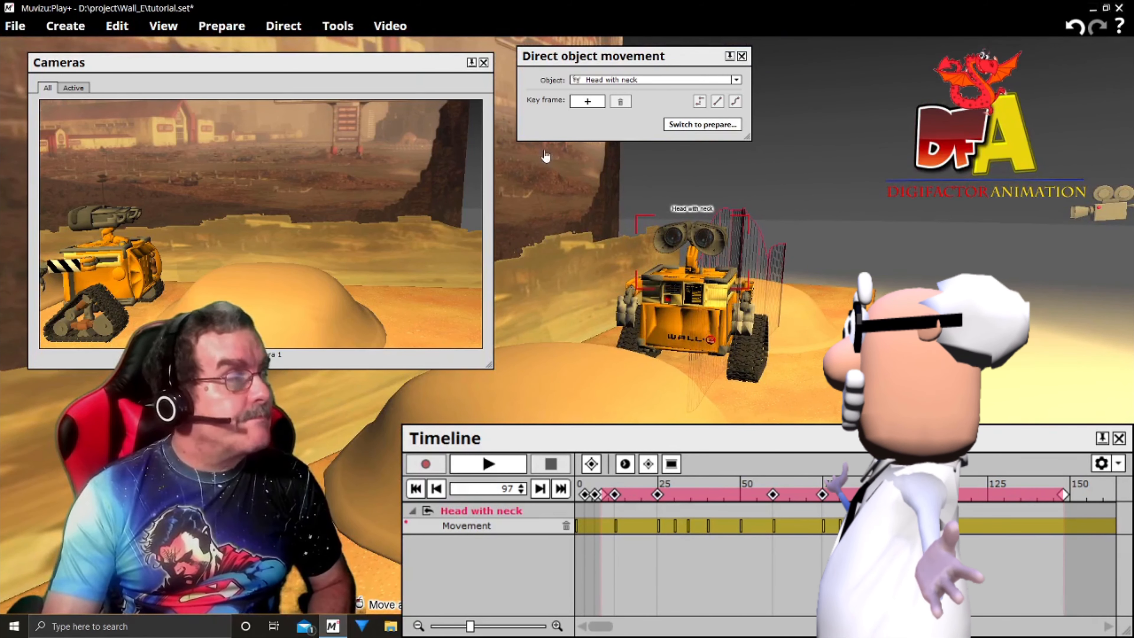
pyautogui.click(9, 32)
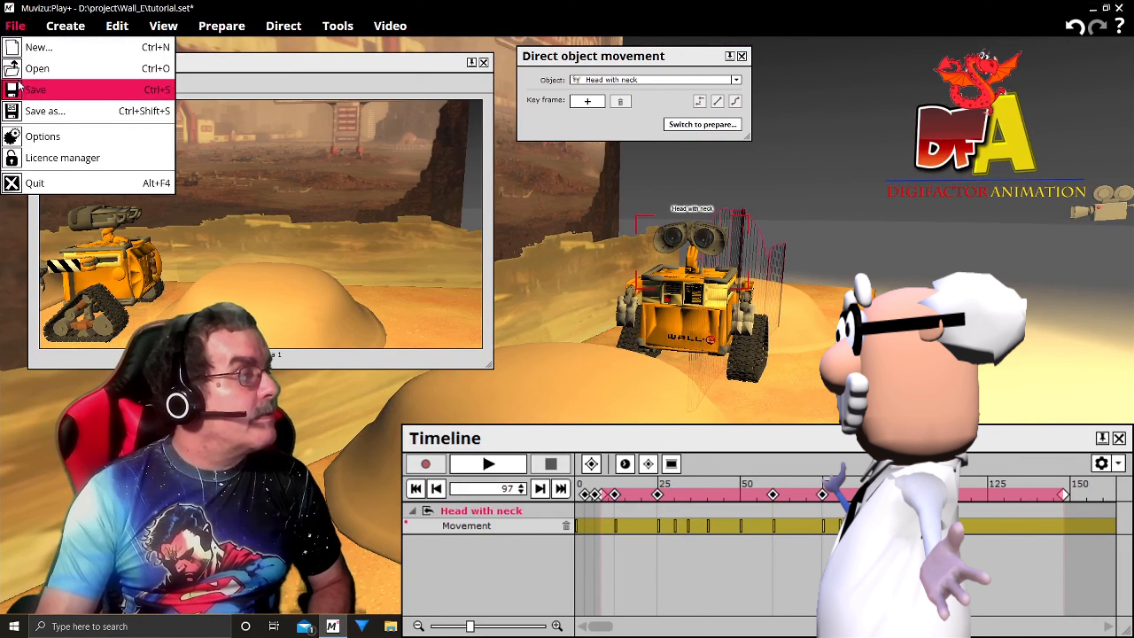
pyautogui.click(21, 87)
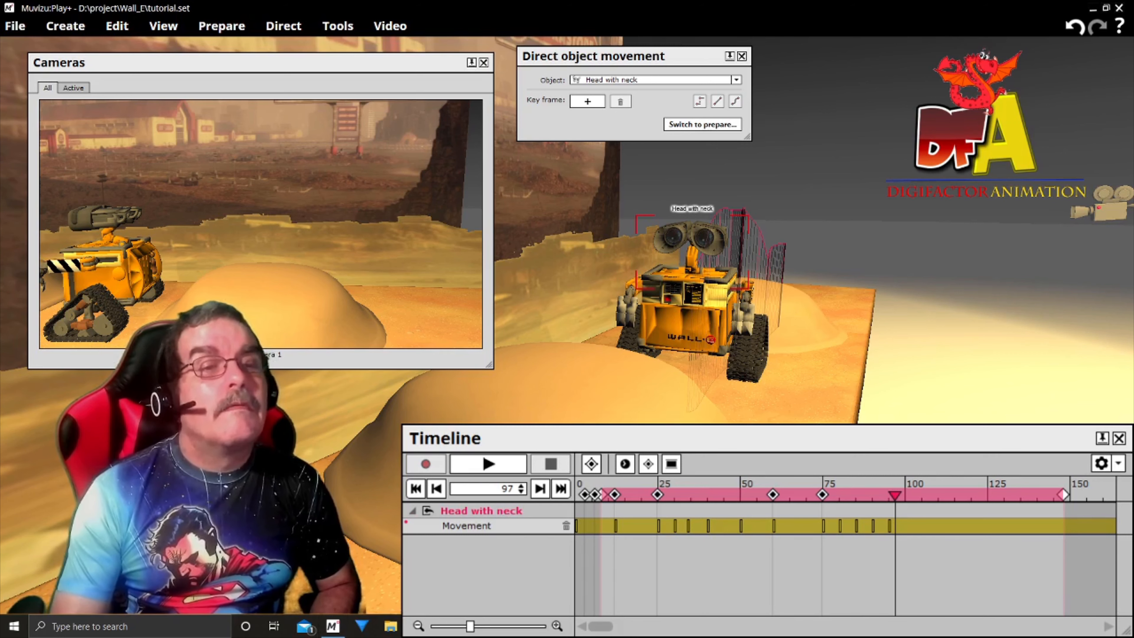
# Step: Move the playhead to frame 95 and add a timeline marker there
pyautogui.click(1005, 275)
pyautogui.moveTo(1006, 275); pyautogui.dragTo(984, 254)
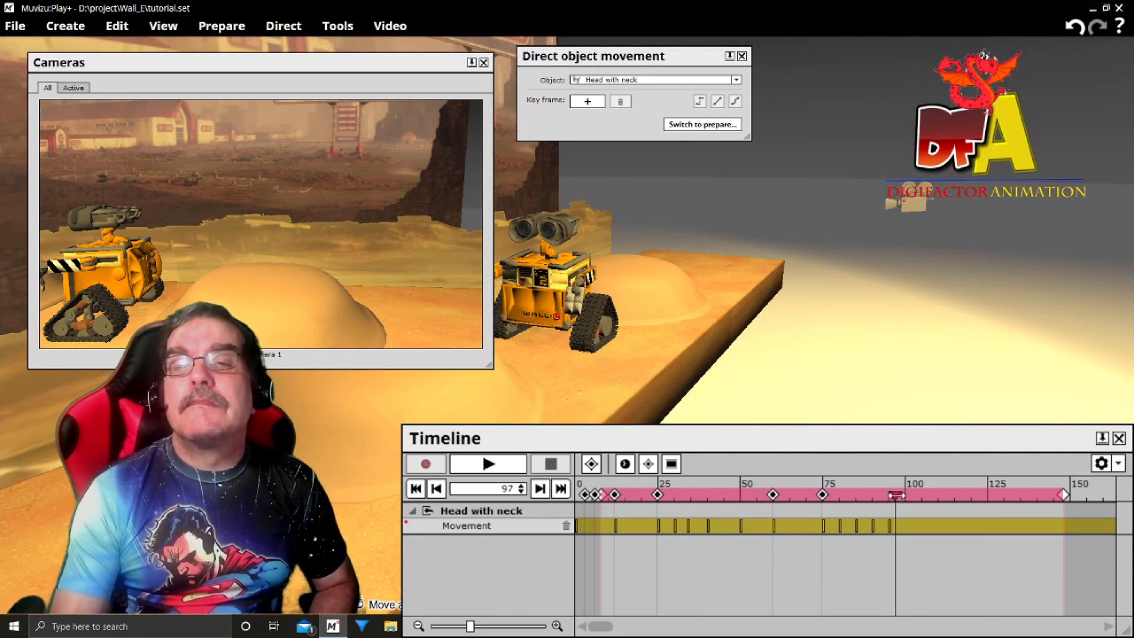
pyautogui.moveTo(896, 494); pyautogui.dragTo(889, 494)
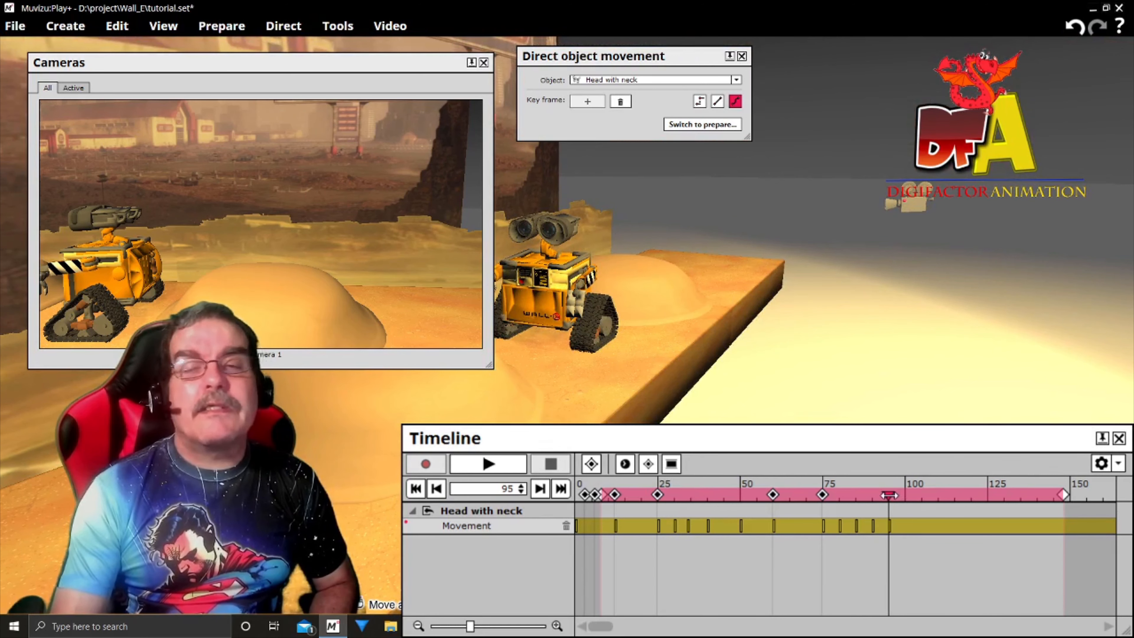
pyautogui.click(591, 463)
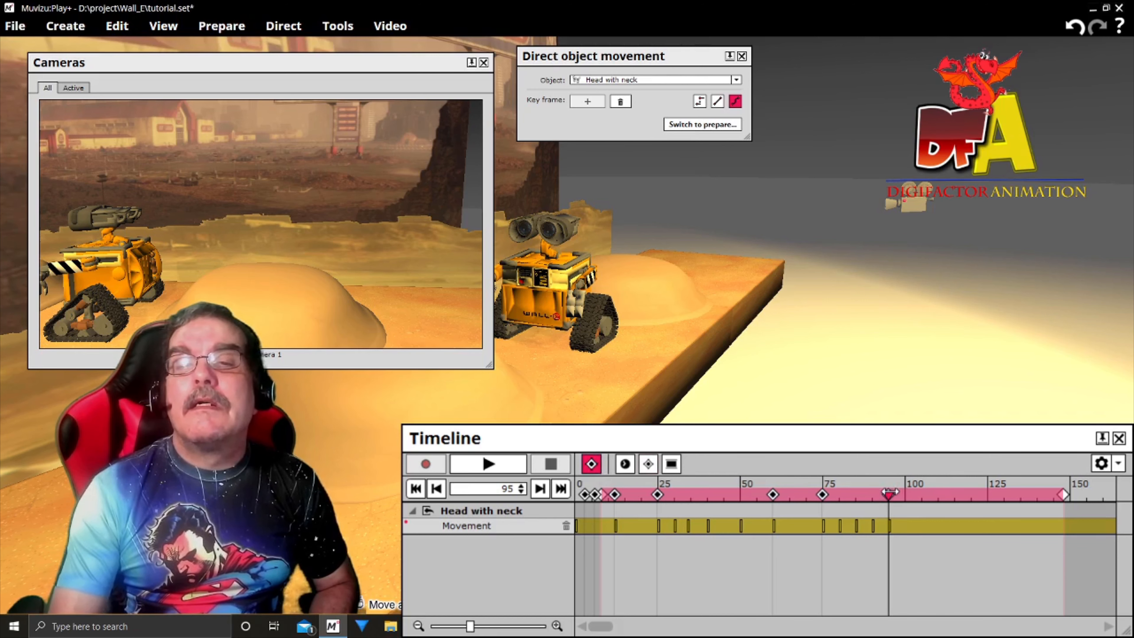
# Step: Add a timeline marker at frame 110, then shift both the playhead and that marker to frame 105
pyautogui.moveTo(889, 492); pyautogui.dragTo(937, 491)
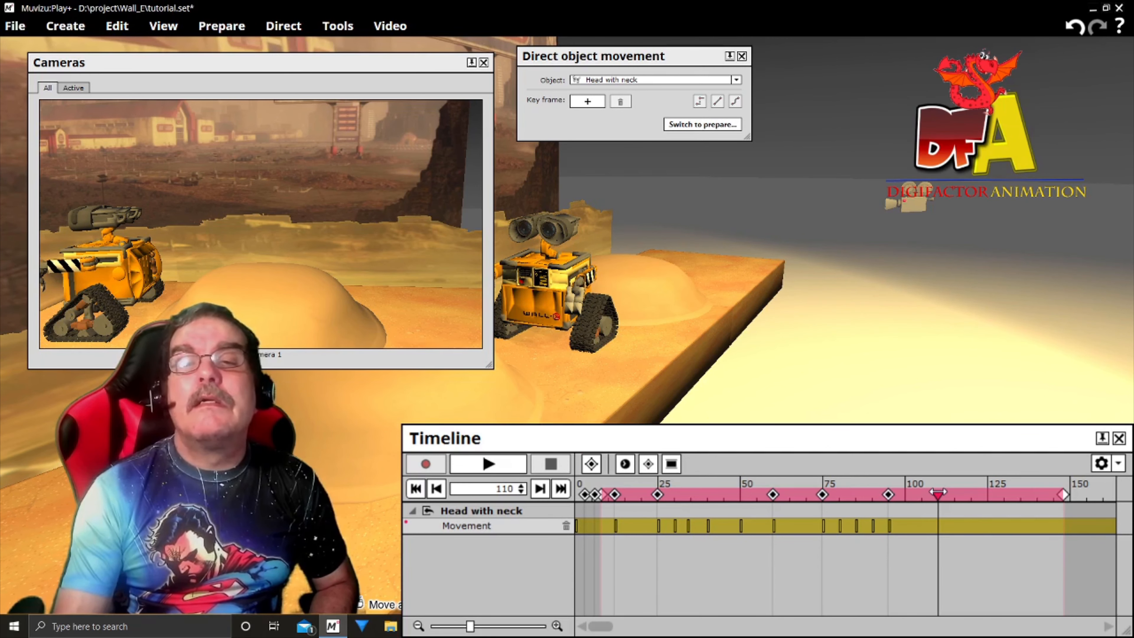
pyautogui.click(595, 467)
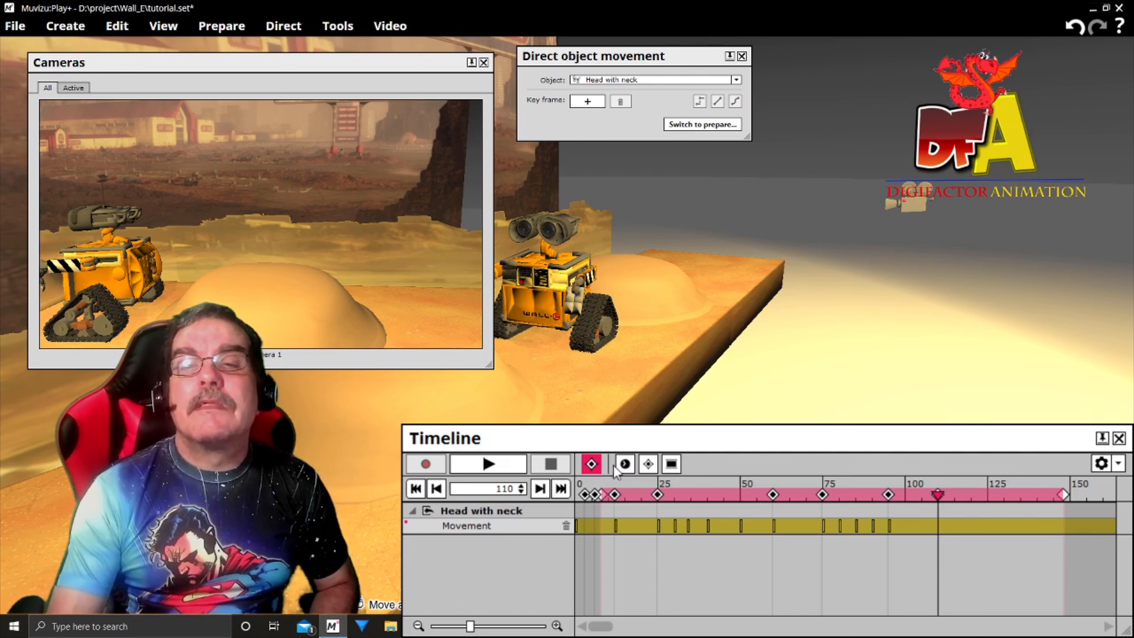
pyautogui.moveTo(939, 494); pyautogui.dragTo(922, 494)
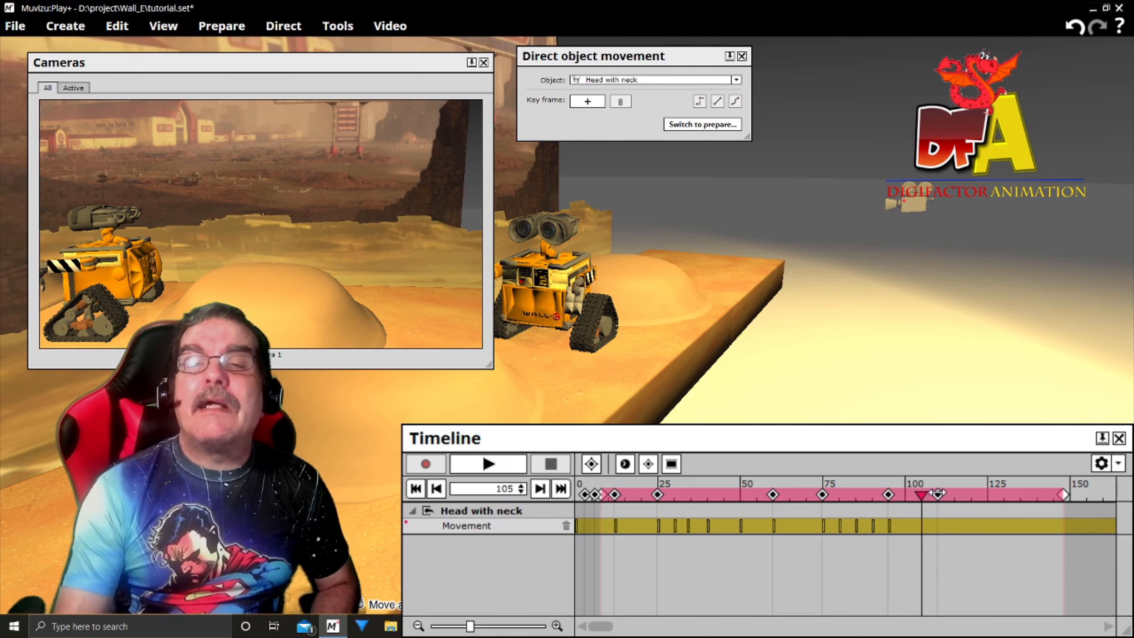
pyautogui.moveTo(937, 493); pyautogui.dragTo(920, 493)
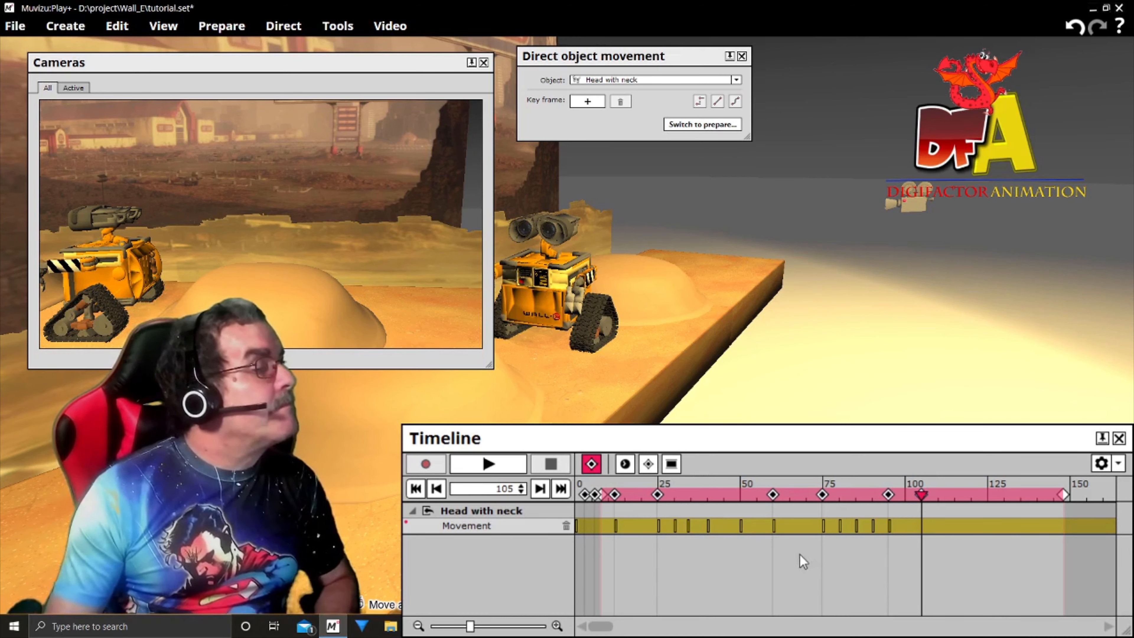
# Step: Reposition Camera 1 so its shot frames Wall-E side-on between the two sand mounds
pyautogui.moveTo(998, 315); pyautogui.dragTo(942, 315)
pyautogui.moveTo(654, 264); pyautogui.dragTo(685, 243, button='middle')
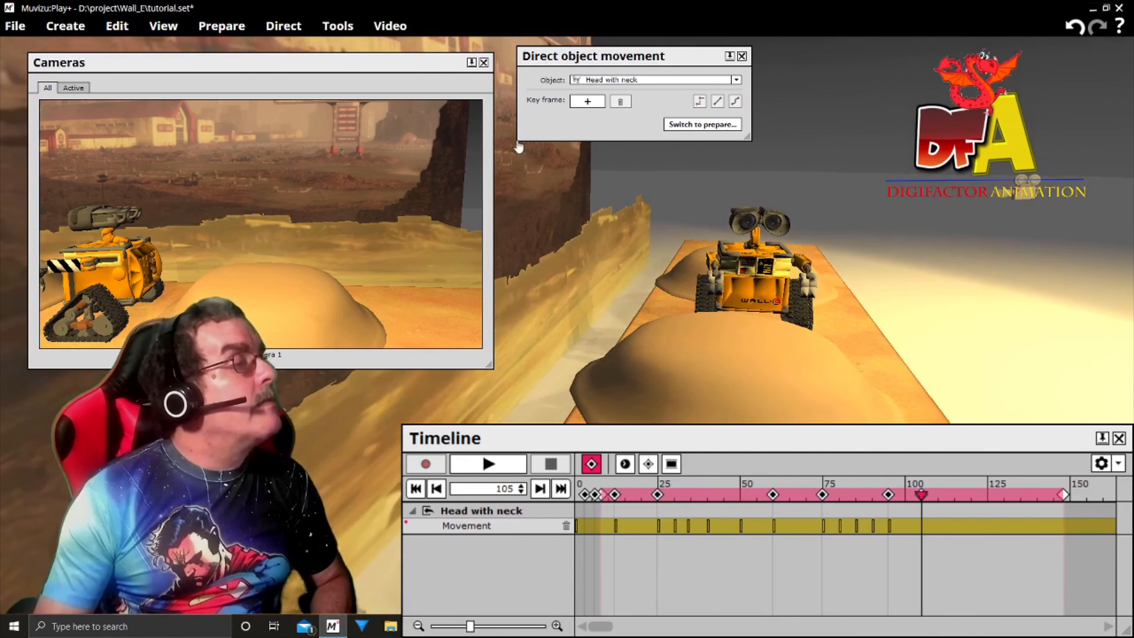
pyautogui.moveTo(1031, 191); pyautogui.dragTo(909, 248)
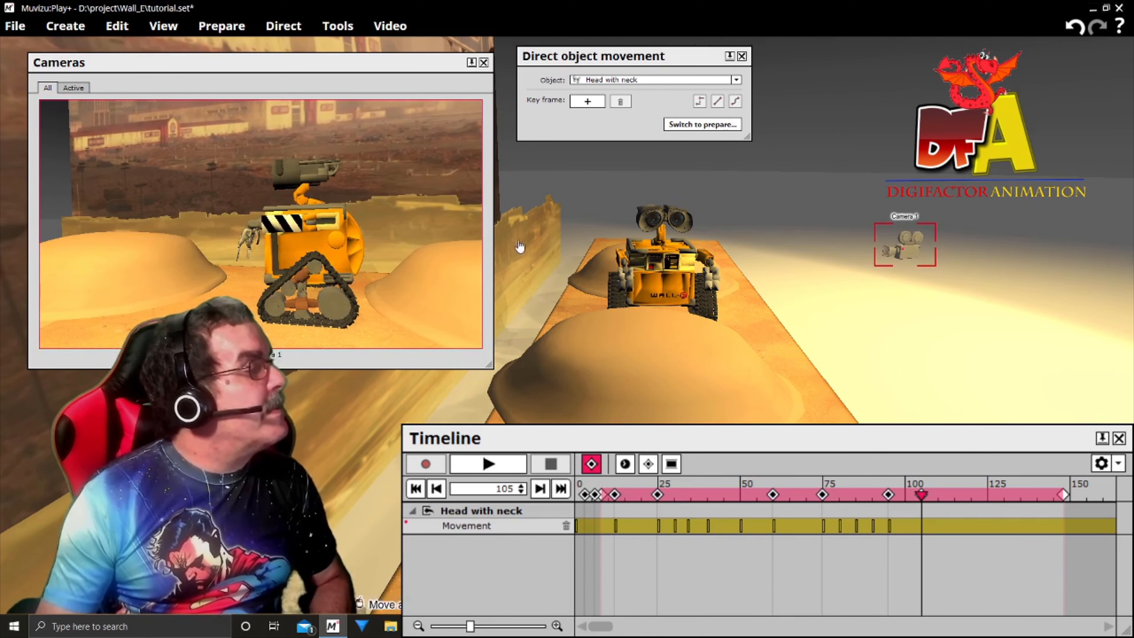
pyautogui.scroll(-1, 821, 300)
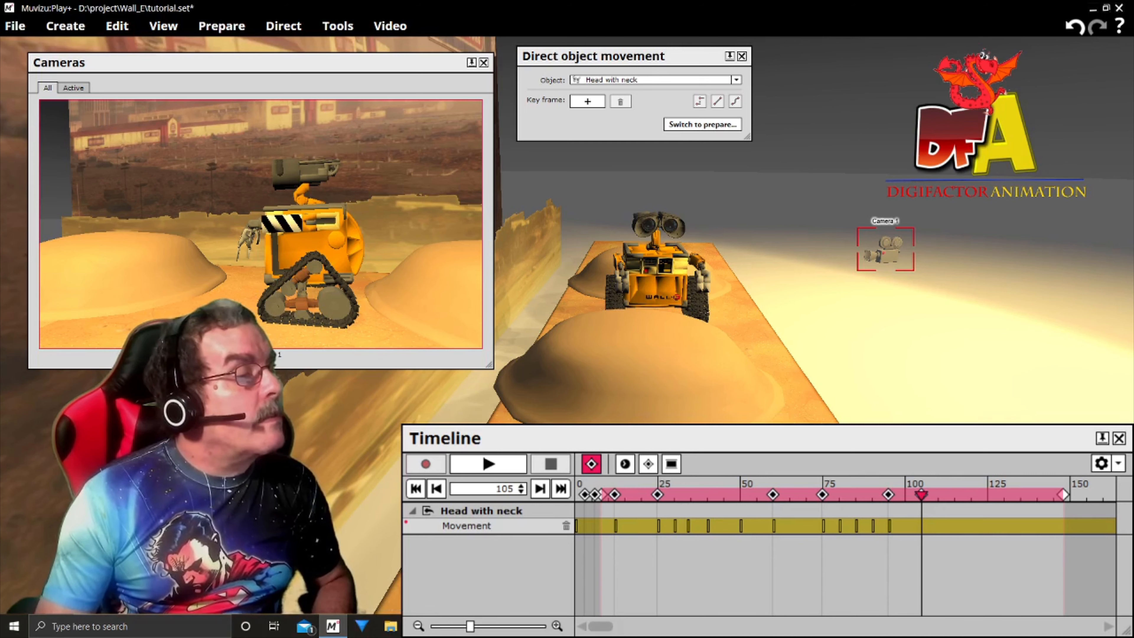
# Step: Add a movement key frame for Wall-E's Tracks at frame 105
pyautogui.click(702, 308)
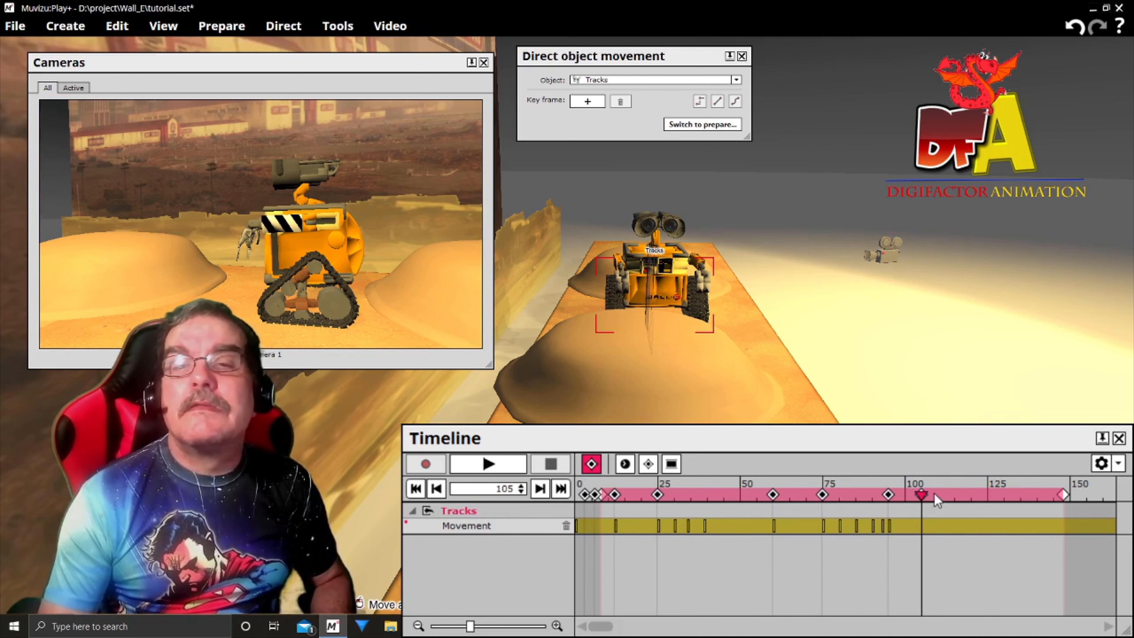
pyautogui.moveTo(923, 494); pyautogui.dragTo(921, 495)
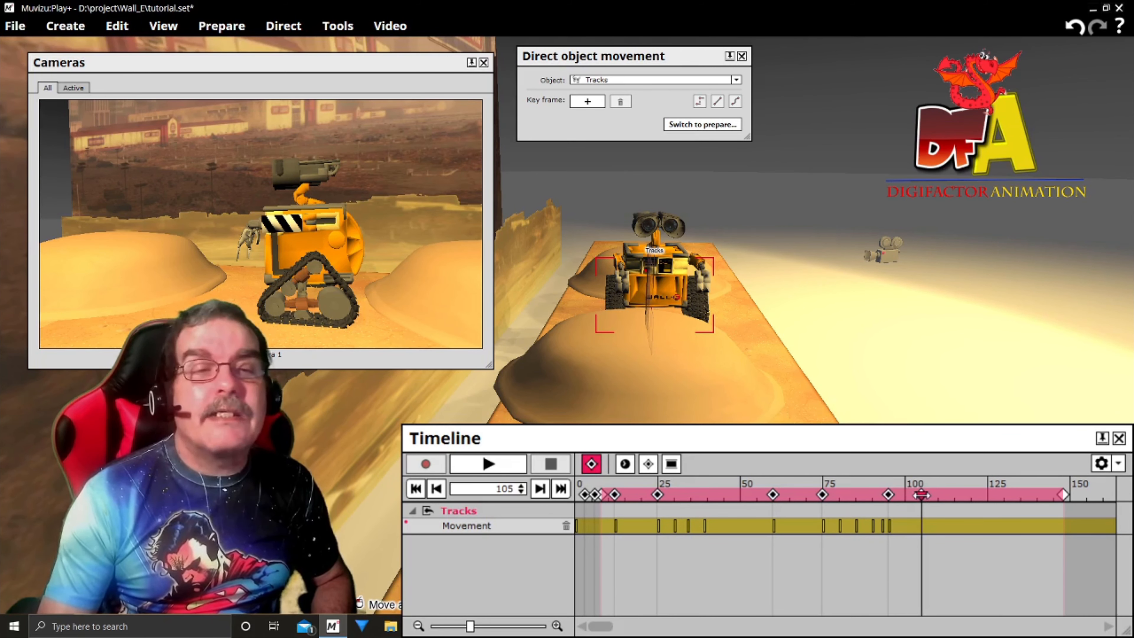
pyautogui.click(578, 102)
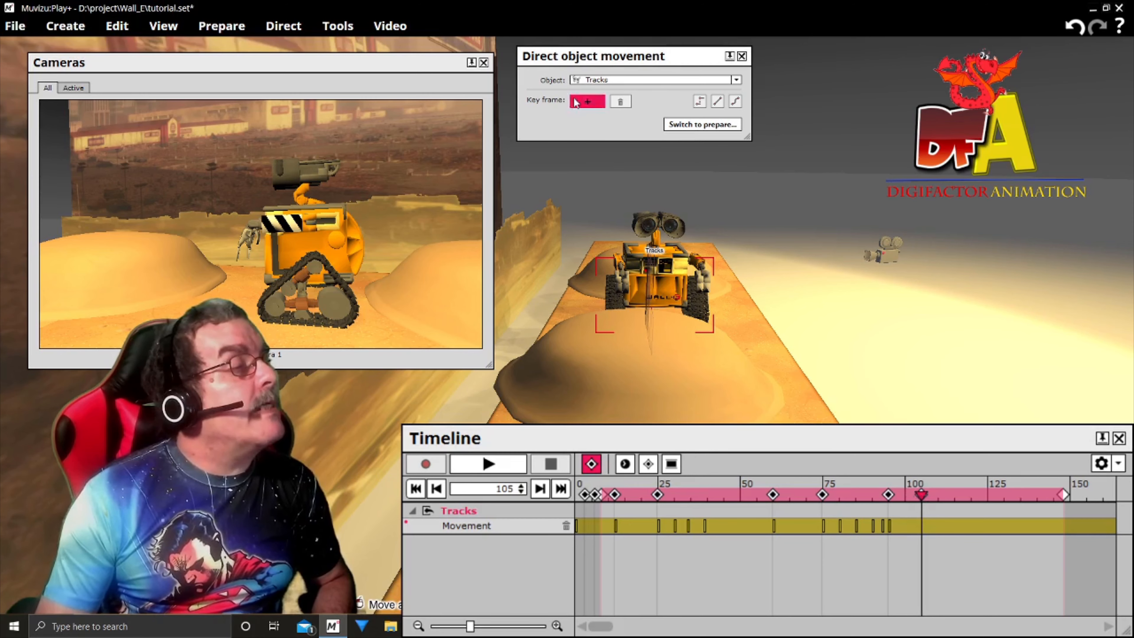
# Step: Move Wall-E's Tracks forward at frame 105 so they sit well ahead of the body
pyautogui.moveTo(808, 301); pyautogui.dragTo(763, 259, button='right')
pyautogui.scroll(5, 699, 396)
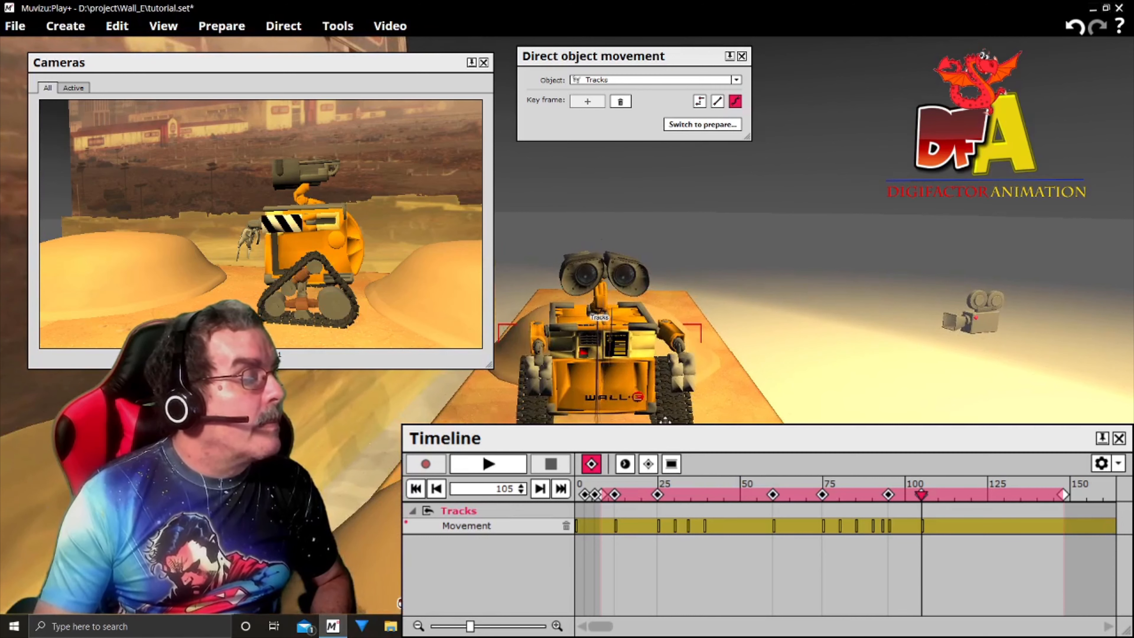
pyautogui.moveTo(665, 420); pyautogui.dragTo(650, 441)
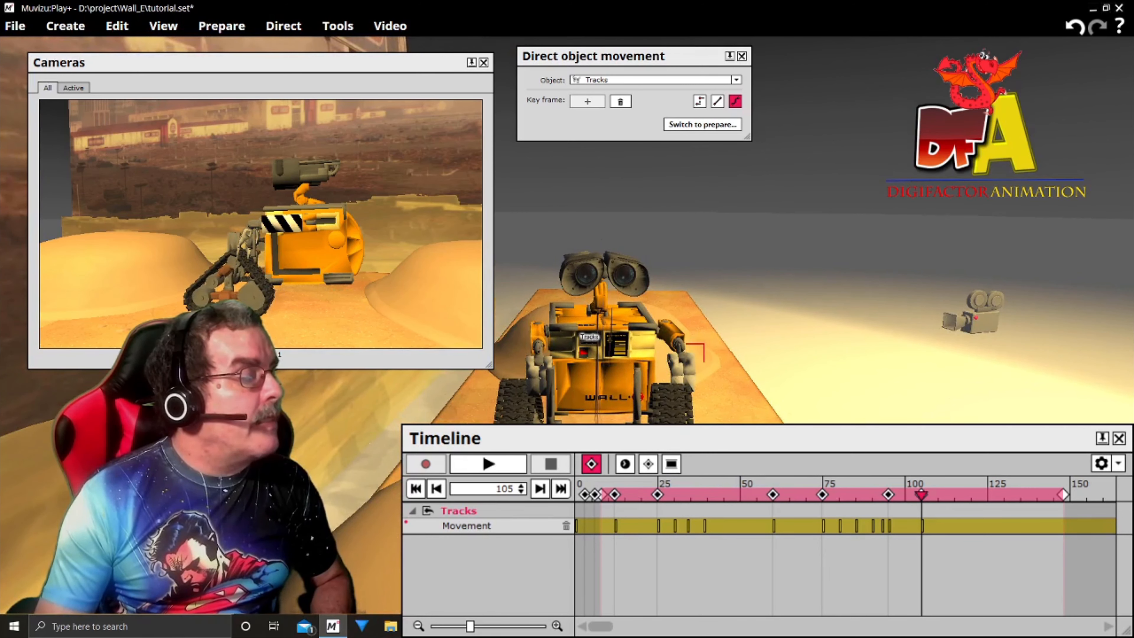
pyautogui.moveTo(671, 402); pyautogui.dragTo(673, 415)
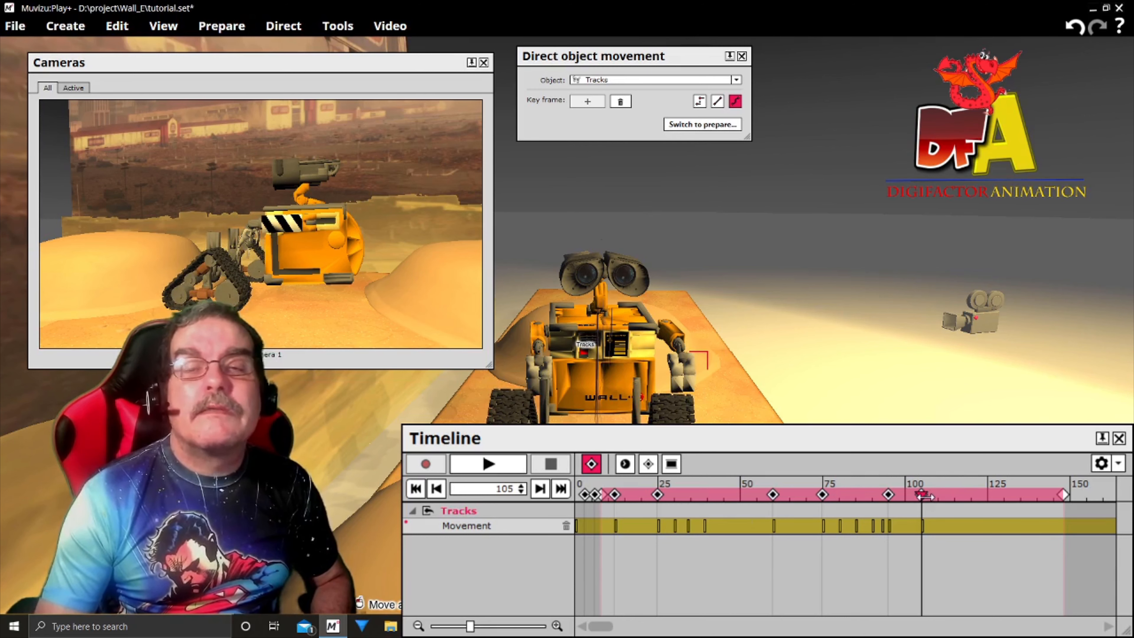
# Step: Advance the playhead to frame 109 and pull the Tracks farther ahead of the body
pyautogui.moveTo(922, 494)
pyautogui.mouseDown()
pyautogui.moveTo(868, 494)
pyautogui.moveTo(920, 492)
pyautogui.mouseUp()
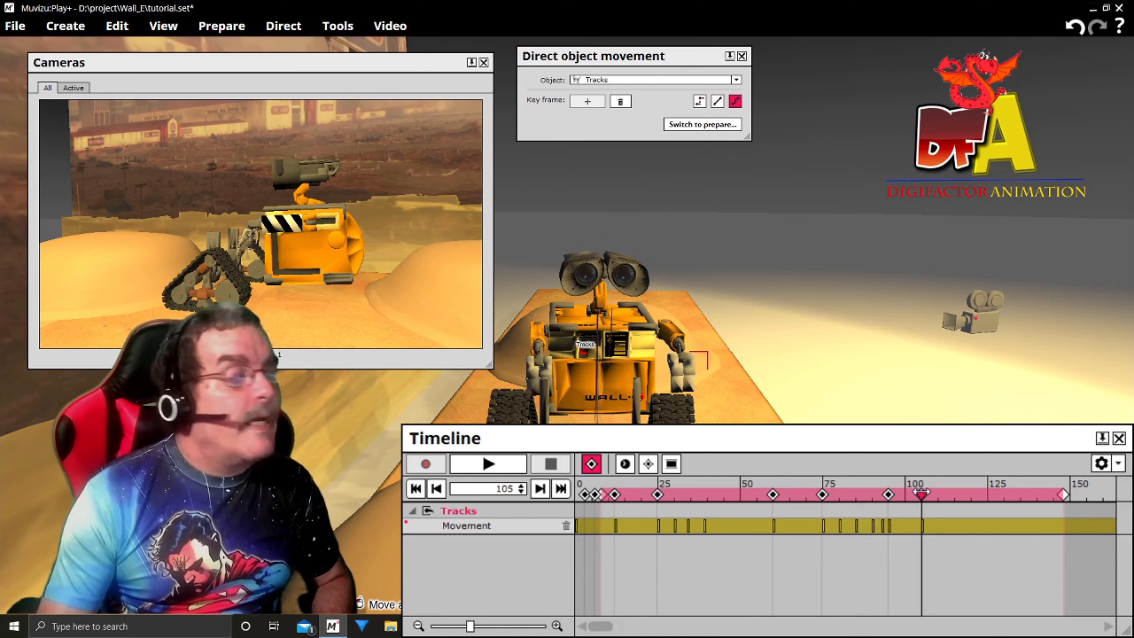
pyautogui.moveTo(921, 493); pyautogui.dragTo(934, 494)
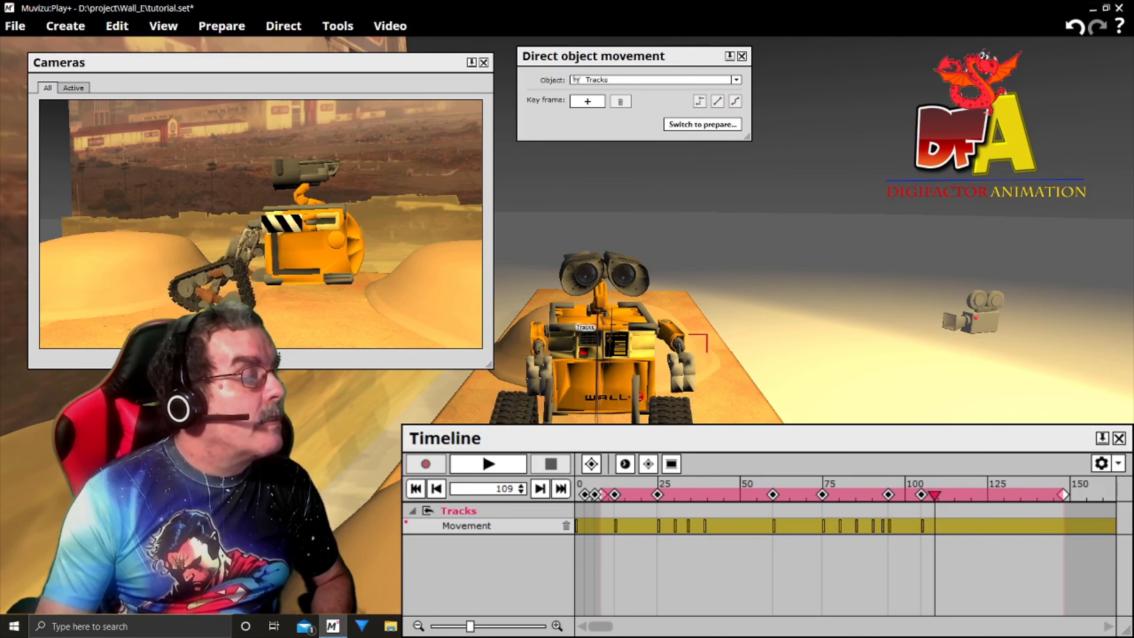
pyautogui.moveTo(585, 317); pyautogui.dragTo(577, 316)
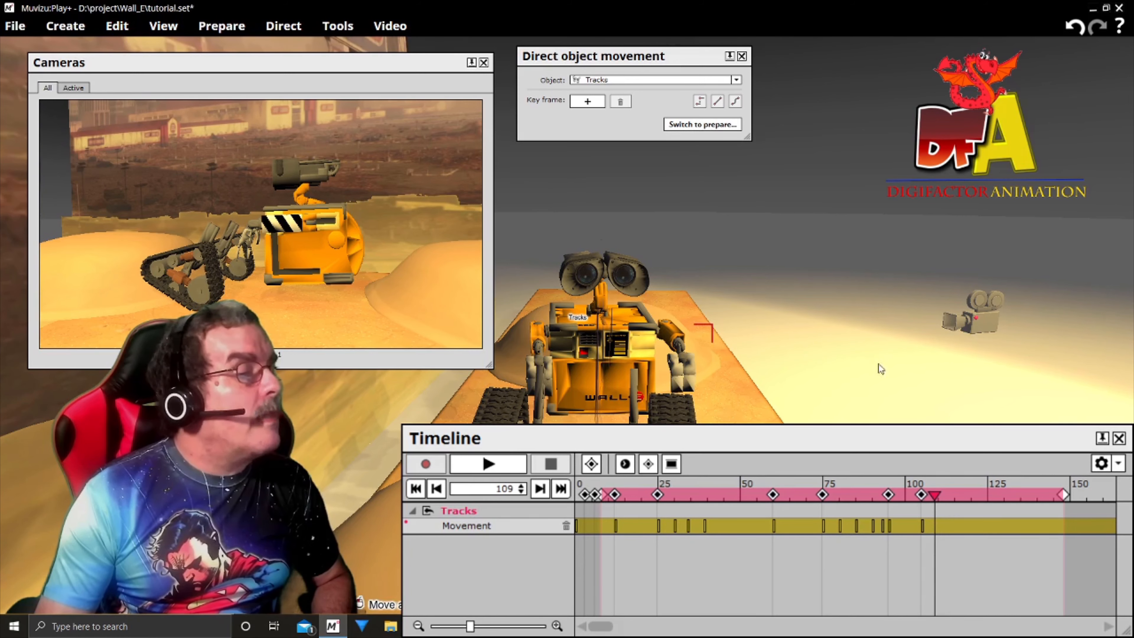
# Step: Reposition Camera 1 for a closer angled shot of the detached tracks, and add a Tracks key frame at frame 109
pyautogui.click(975, 318)
pyautogui.moveTo(975, 318); pyautogui.dragTo(992, 358)
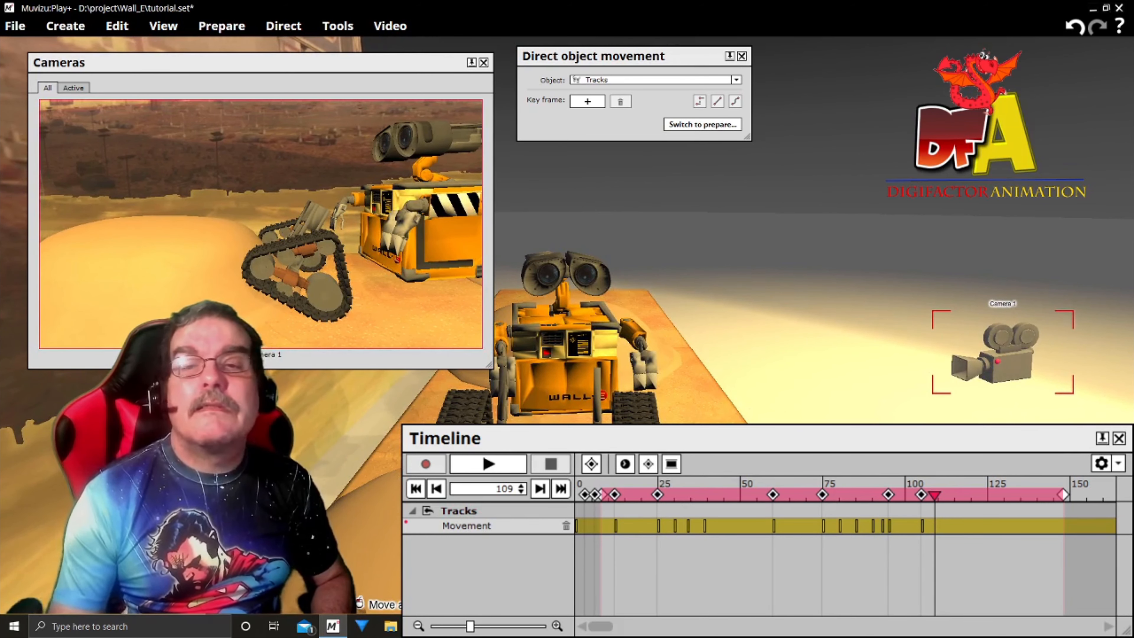
pyautogui.click(592, 106)
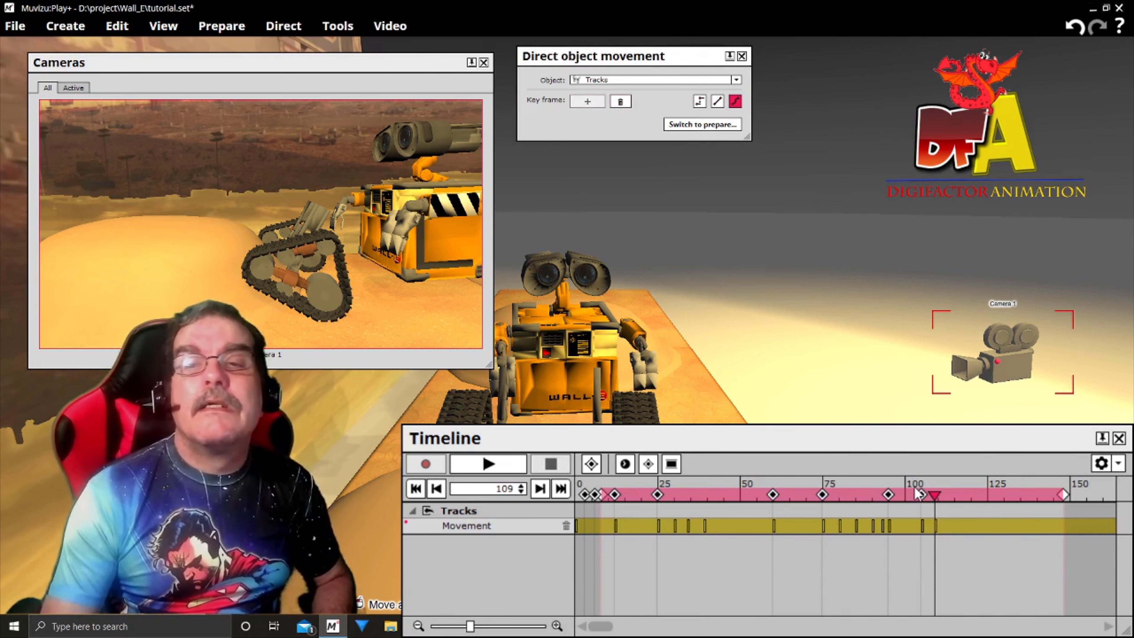
# Step: Add a Tracks key frame at frame 115, moving the Tracks forward and tilting them up onto the foot of the sand mound
pyautogui.click(938, 497)
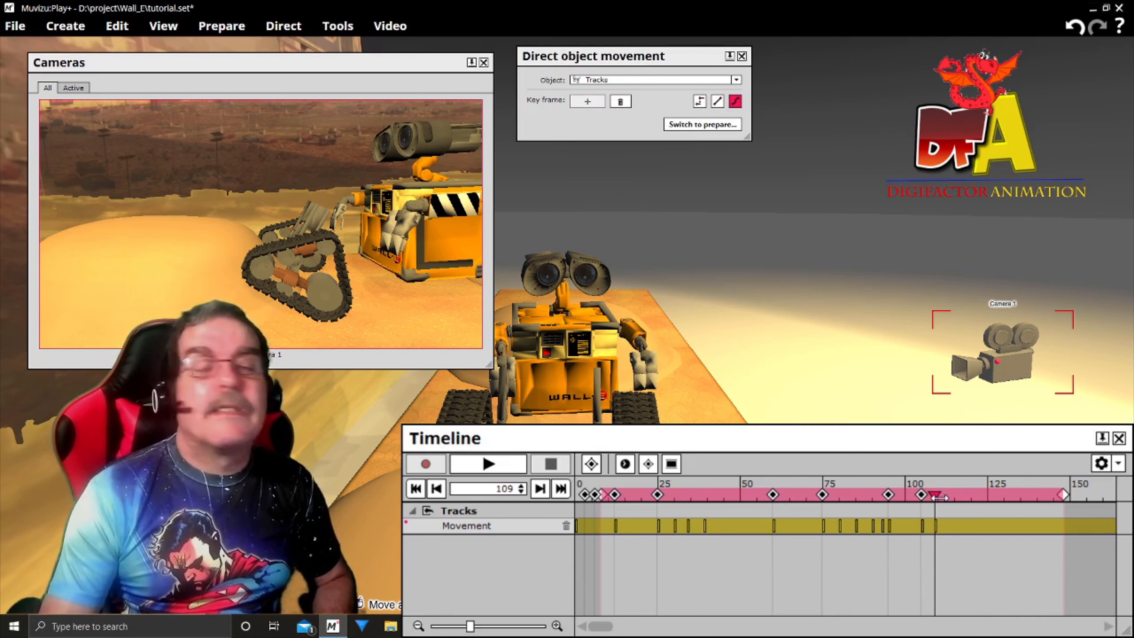
pyautogui.moveTo(935, 496)
pyautogui.mouseDown()
pyautogui.moveTo(891, 497)
pyautogui.moveTo(914, 495)
pyautogui.mouseUp()
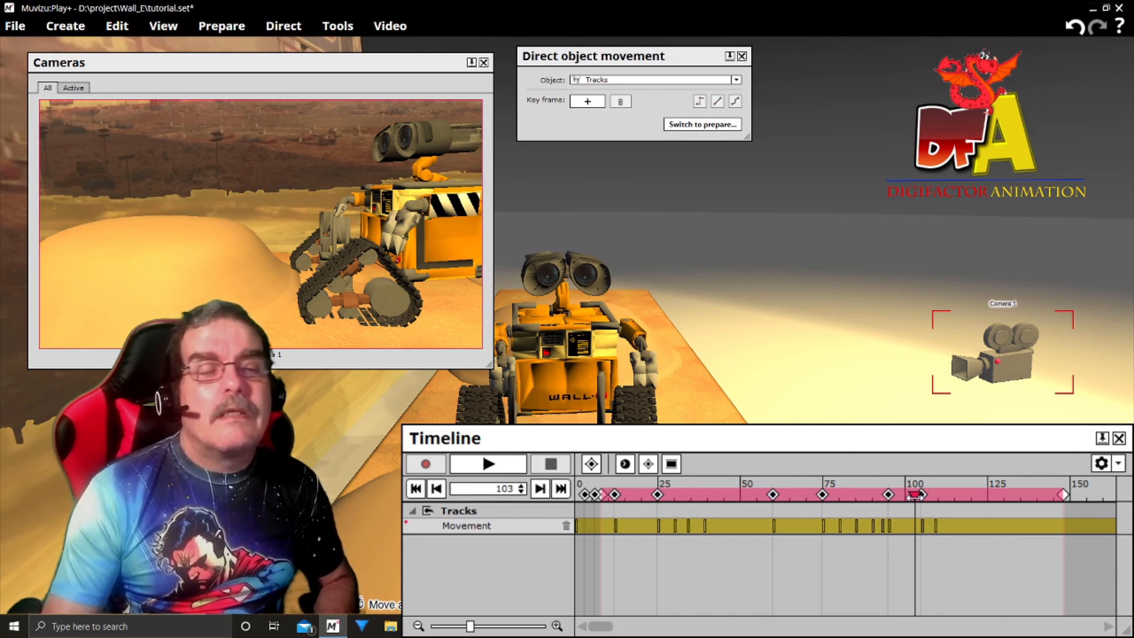
pyautogui.moveTo(914, 495)
pyautogui.mouseDown()
pyautogui.moveTo(925, 496)
pyautogui.moveTo(904, 498)
pyautogui.mouseUp()
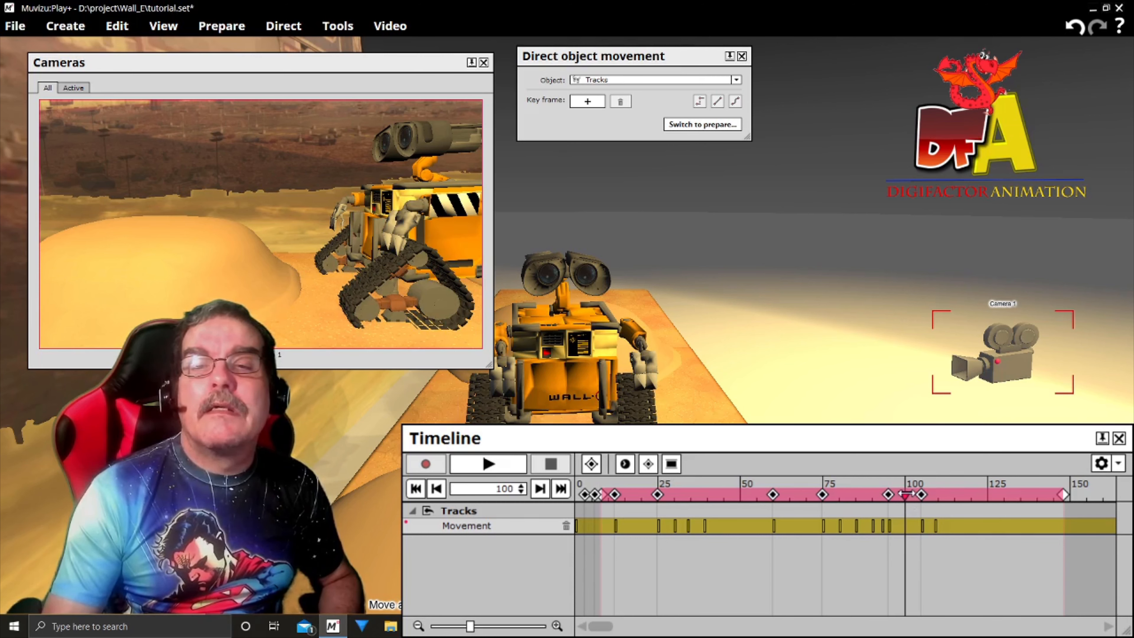
pyautogui.moveTo(905, 493); pyautogui.dragTo(954, 494)
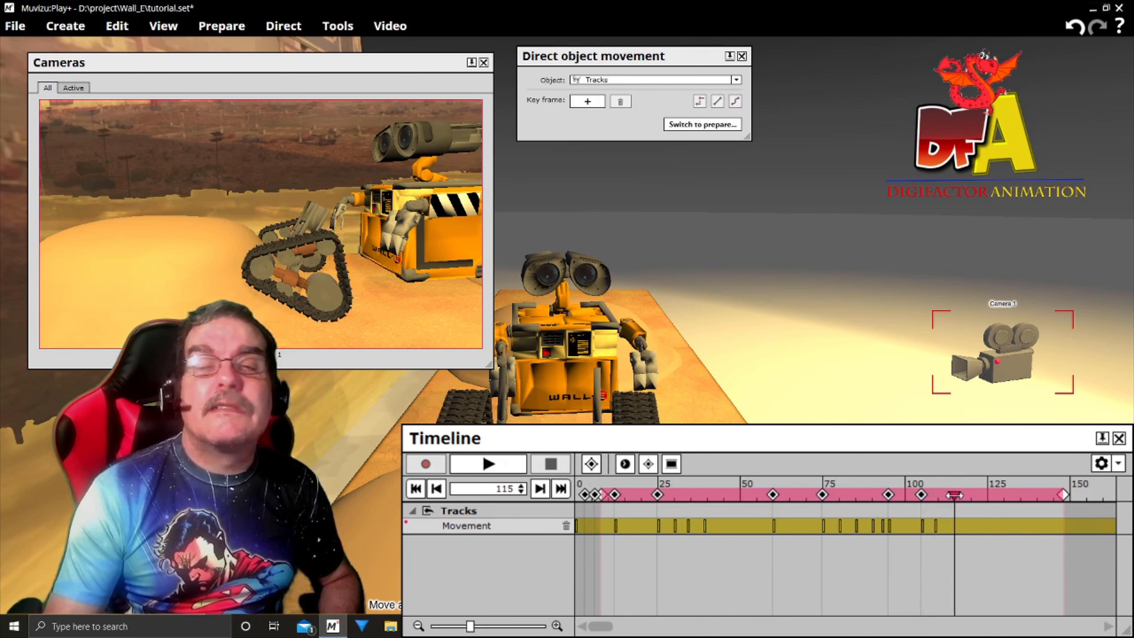
pyautogui.click(577, 102)
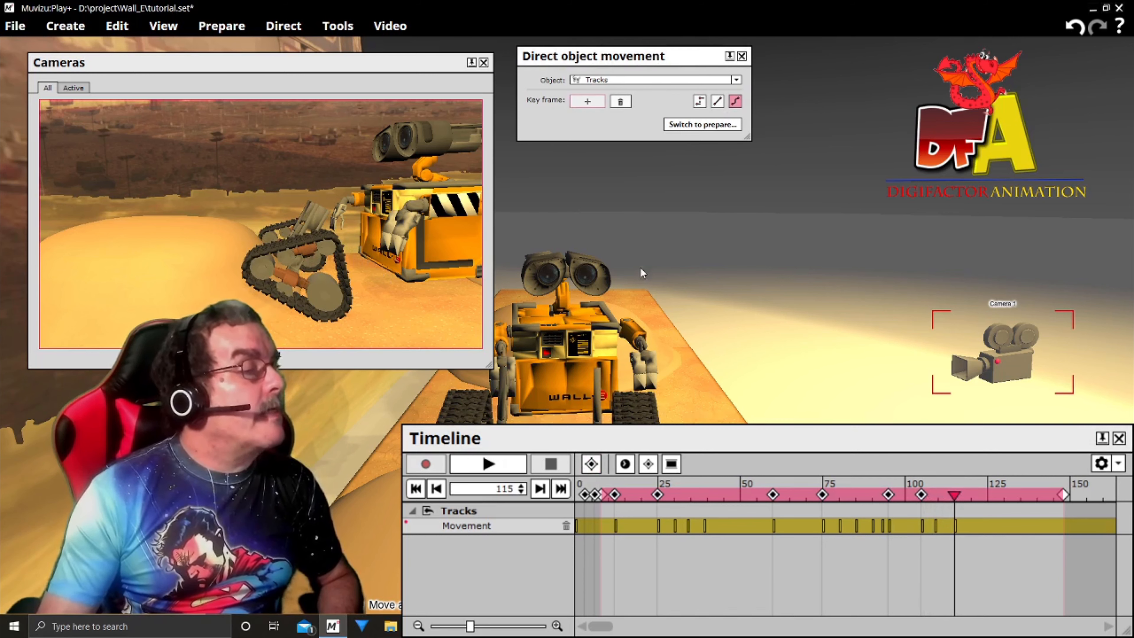
pyautogui.click(635, 404)
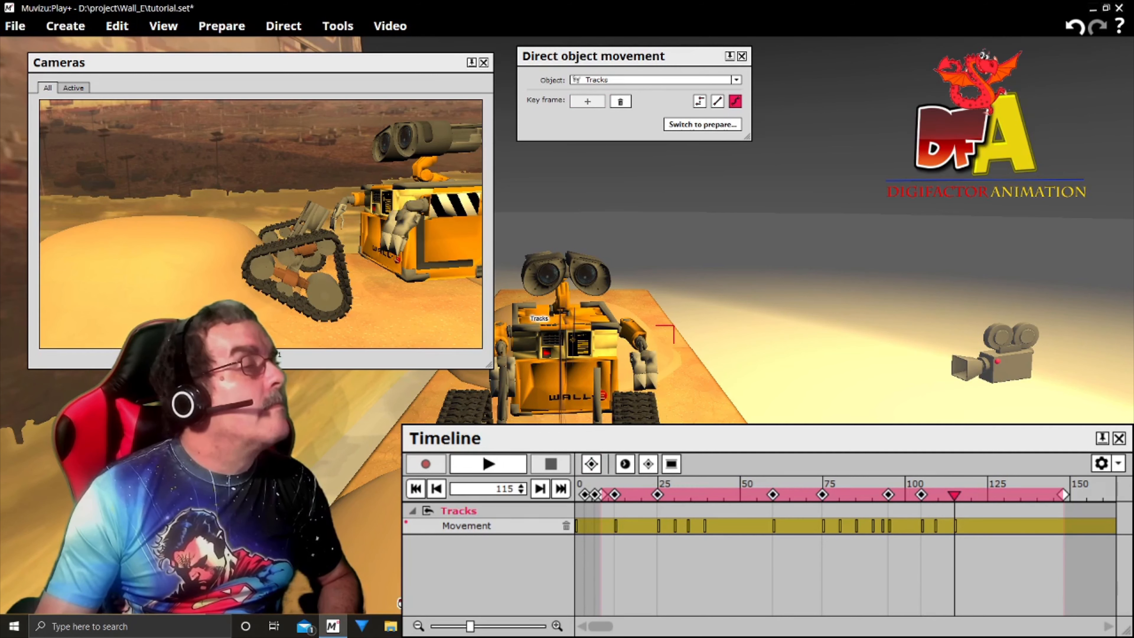
pyautogui.moveTo(634, 404); pyautogui.dragTo(634, 389)
pyautogui.moveTo(635, 389); pyautogui.dragTo(634, 398, button='right')
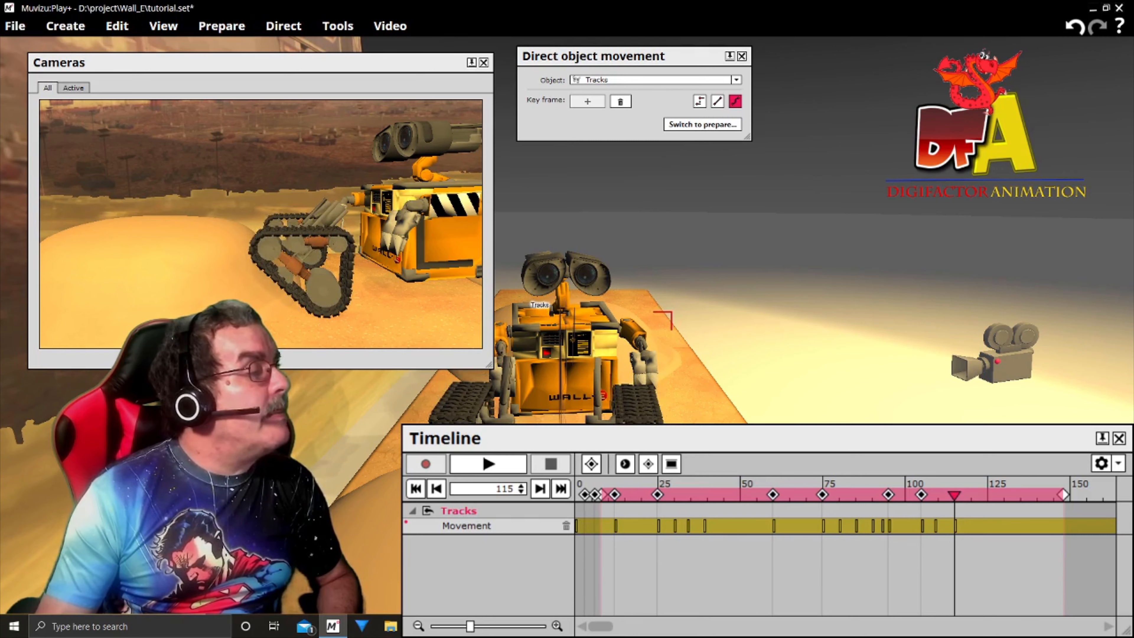
pyautogui.moveTo(634, 397); pyautogui.dragTo(640, 410)
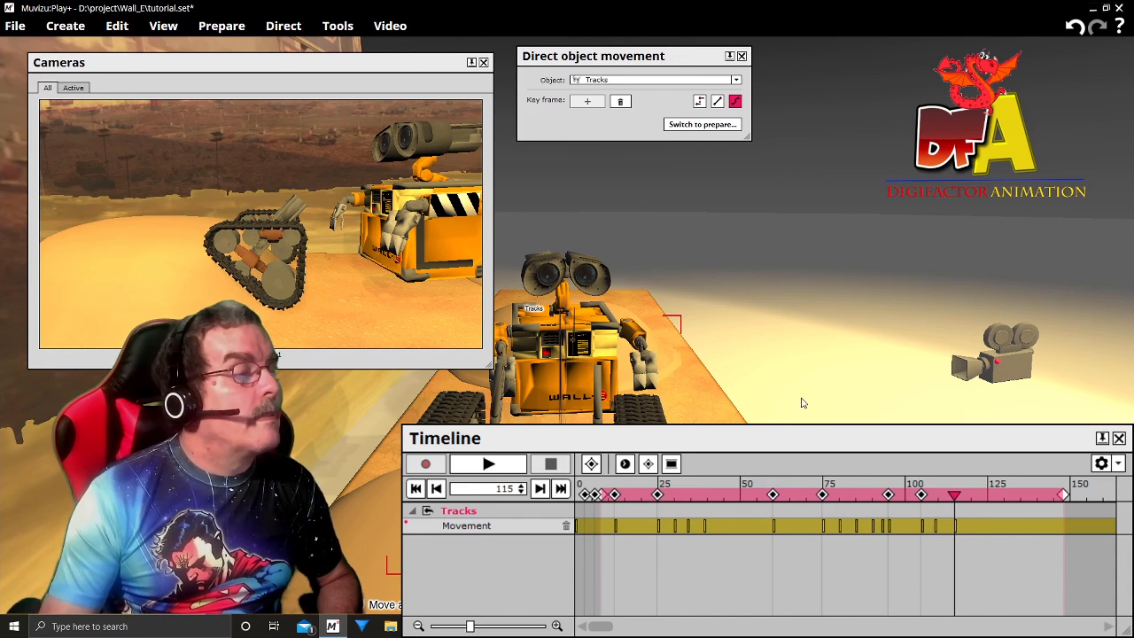
# Step: Add a Tracks key frame at frame 120 and move the Tracks up the slope of the sand mound
pyautogui.moveTo(953, 494)
pyautogui.mouseDown()
pyautogui.moveTo(905, 493)
pyautogui.moveTo(970, 496)
pyautogui.mouseUp()
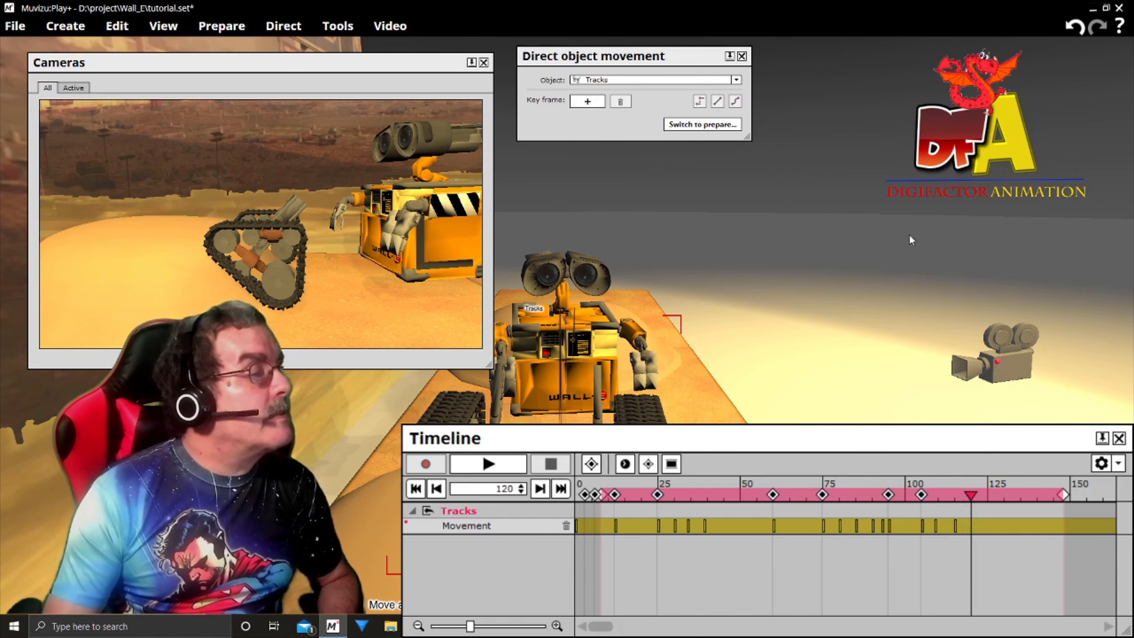
pyautogui.click(587, 101)
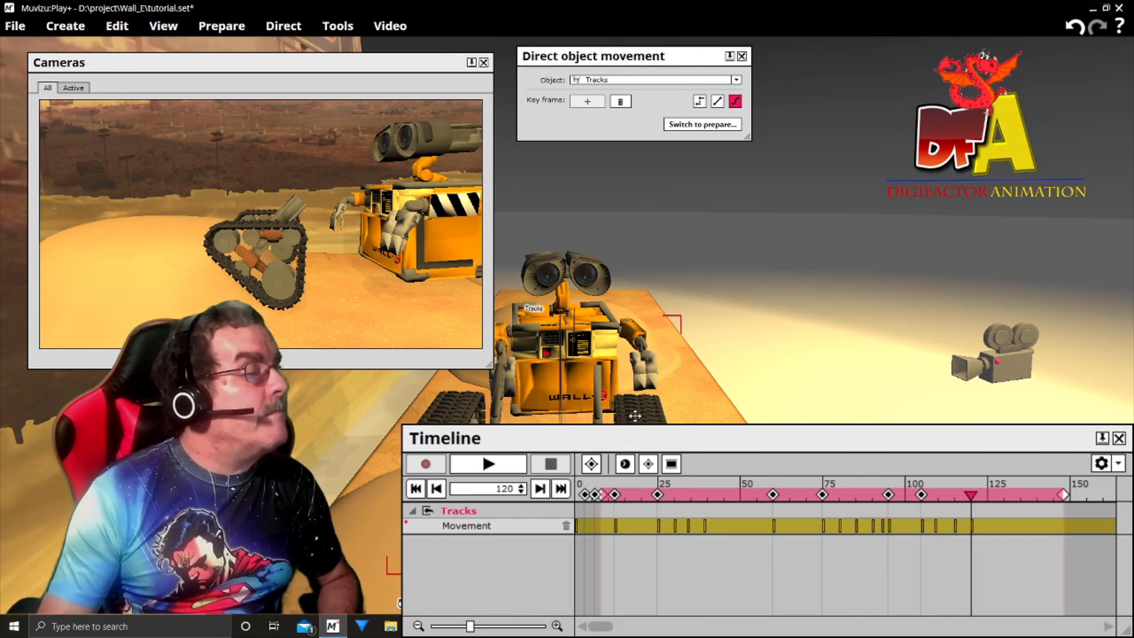
pyautogui.moveTo(639, 406); pyautogui.dragTo(644, 376)
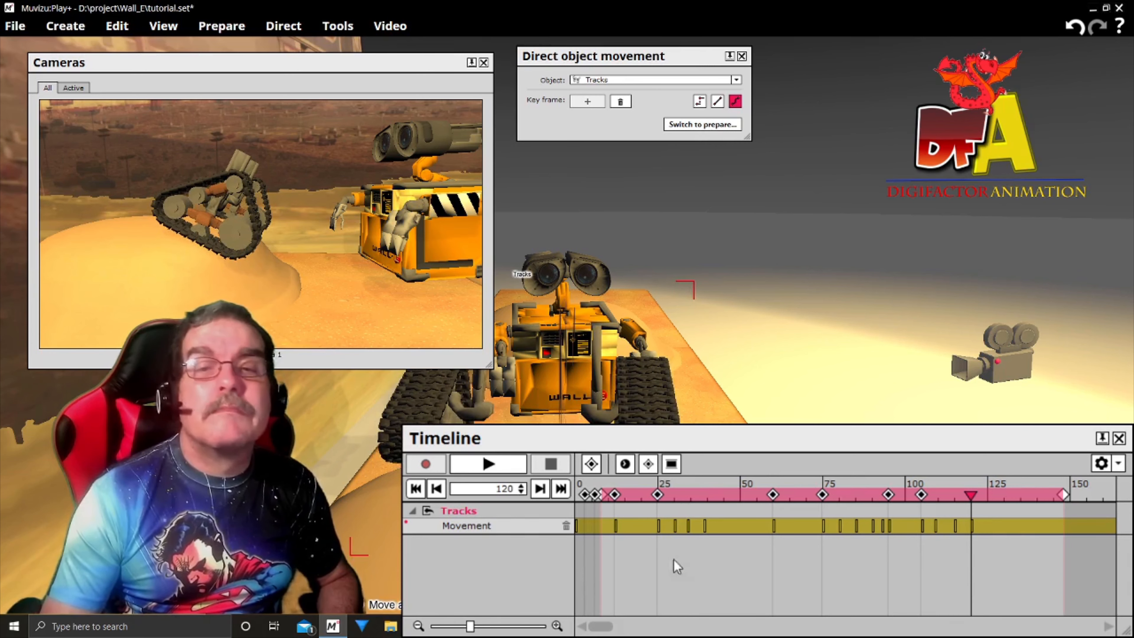
# Step: Add a Tracks key frame at frame 125 and set the Tracks level on top of the sand mound
pyautogui.moveTo(970, 494); pyautogui.dragTo(987, 521)
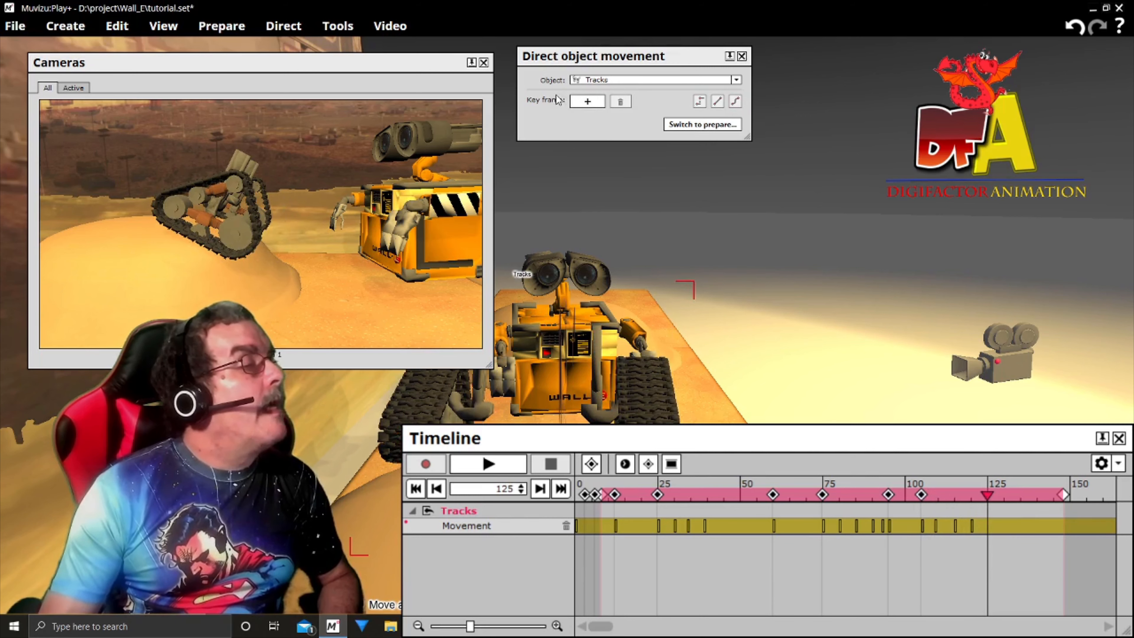
pyautogui.click(586, 102)
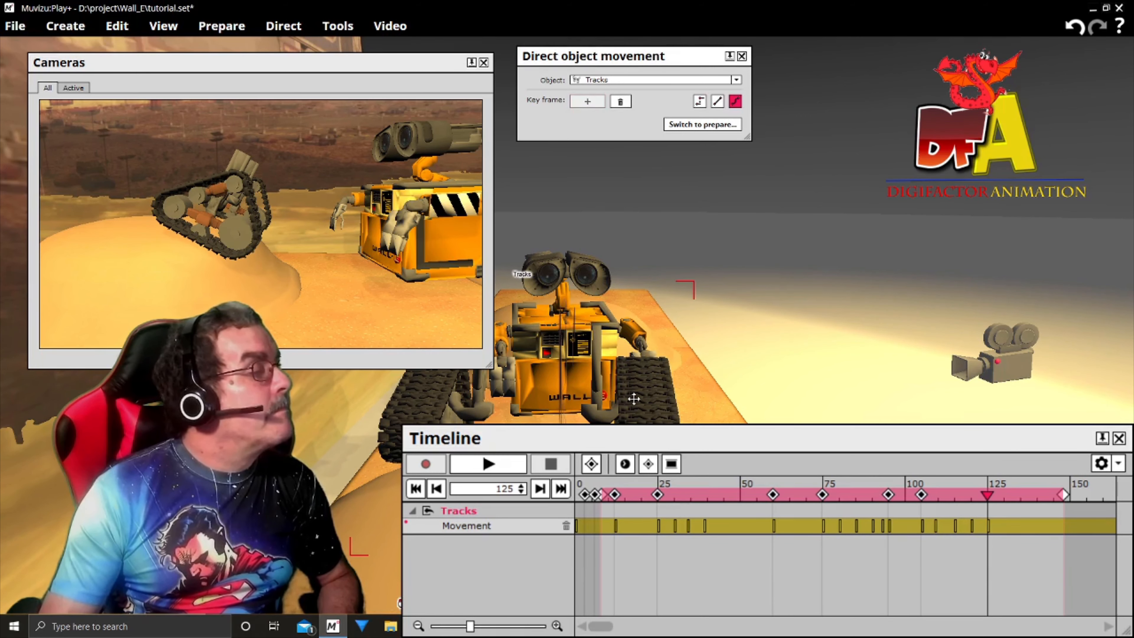
pyautogui.moveTo(633, 399); pyautogui.dragTo(641, 449)
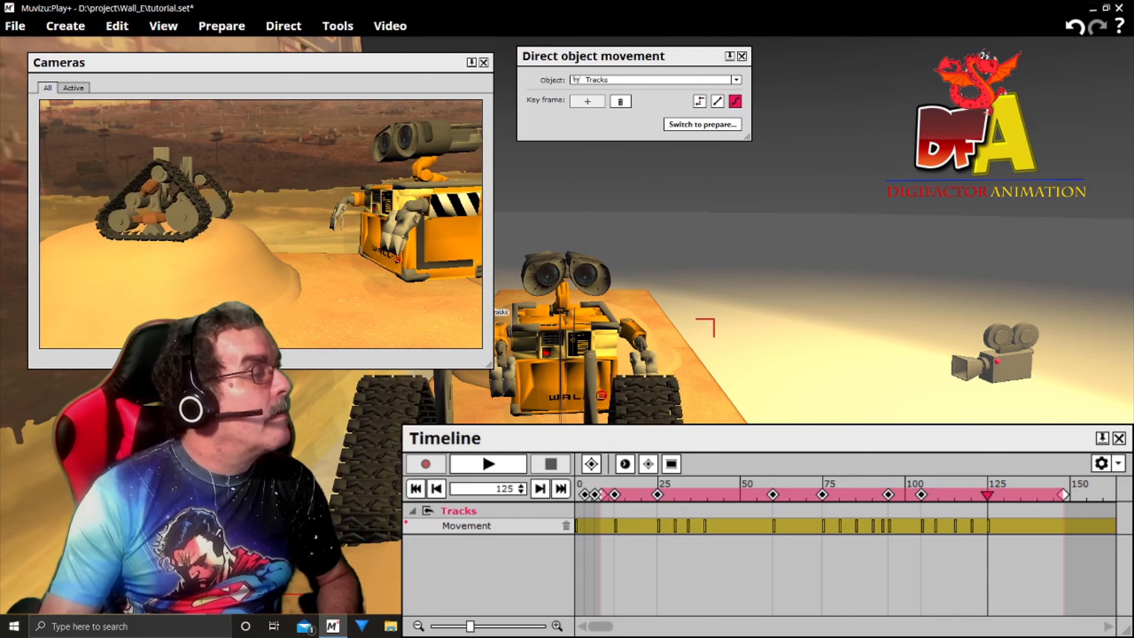
pyautogui.moveTo(645, 400); pyautogui.dragTo(646, 394)
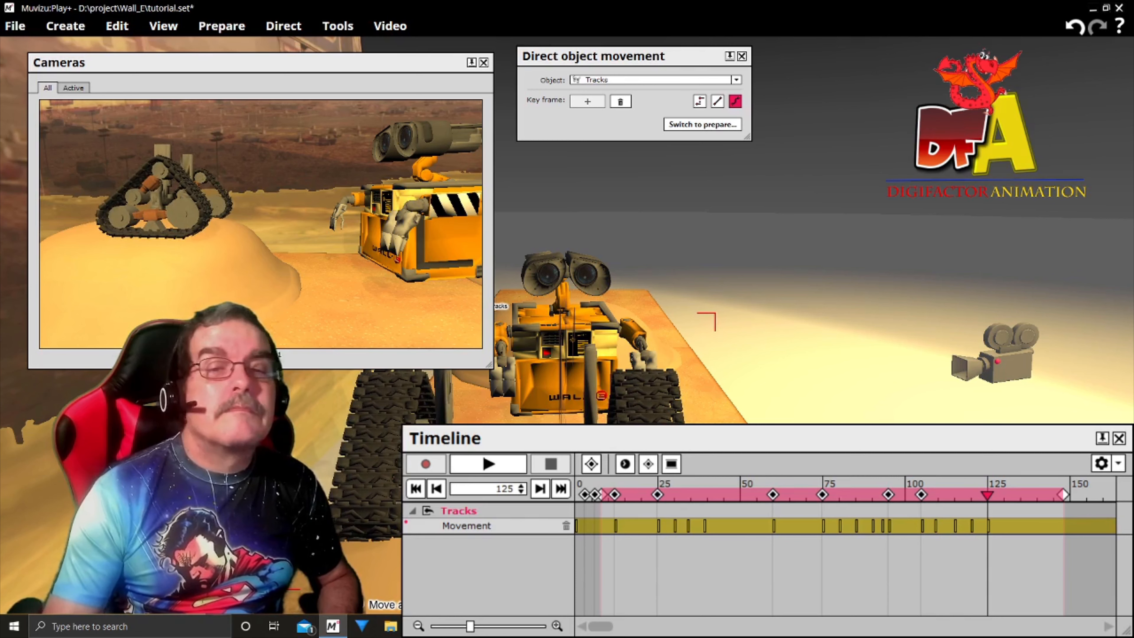
# Step: Add a movement key frame for Wall-E's Body at frame 105 and move the Body forward over the Tracks
pyautogui.click(988, 495)
pyautogui.moveTo(988, 496)
pyautogui.mouseDown()
pyautogui.moveTo(888, 499)
pyautogui.moveTo(996, 503)
pyautogui.mouseUp()
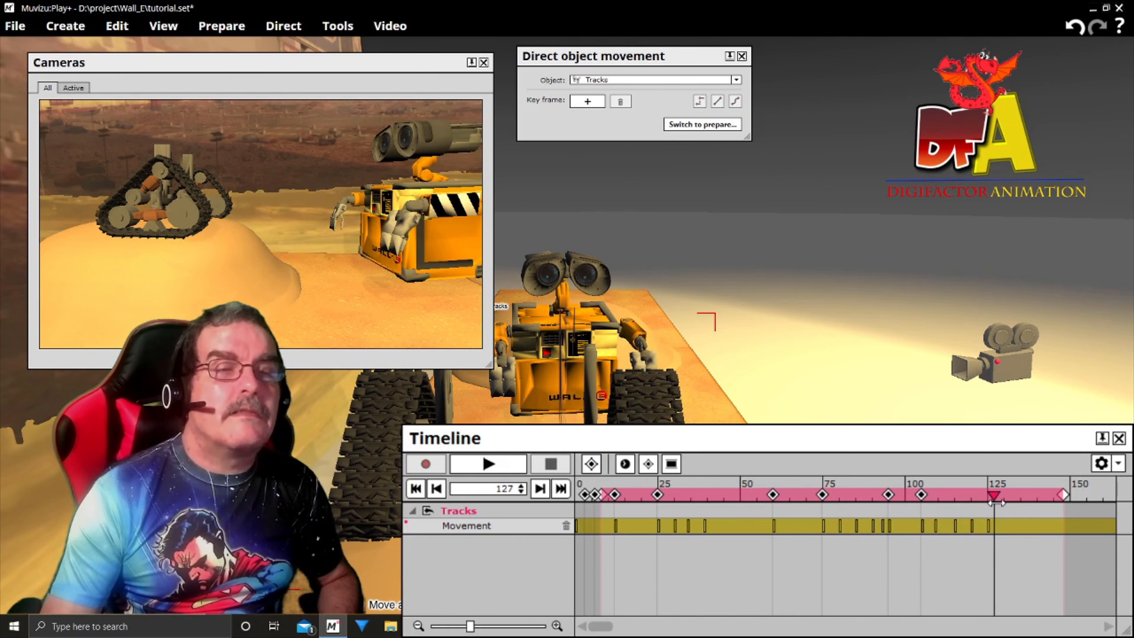
pyautogui.moveTo(995, 503); pyautogui.dragTo(1006, 503)
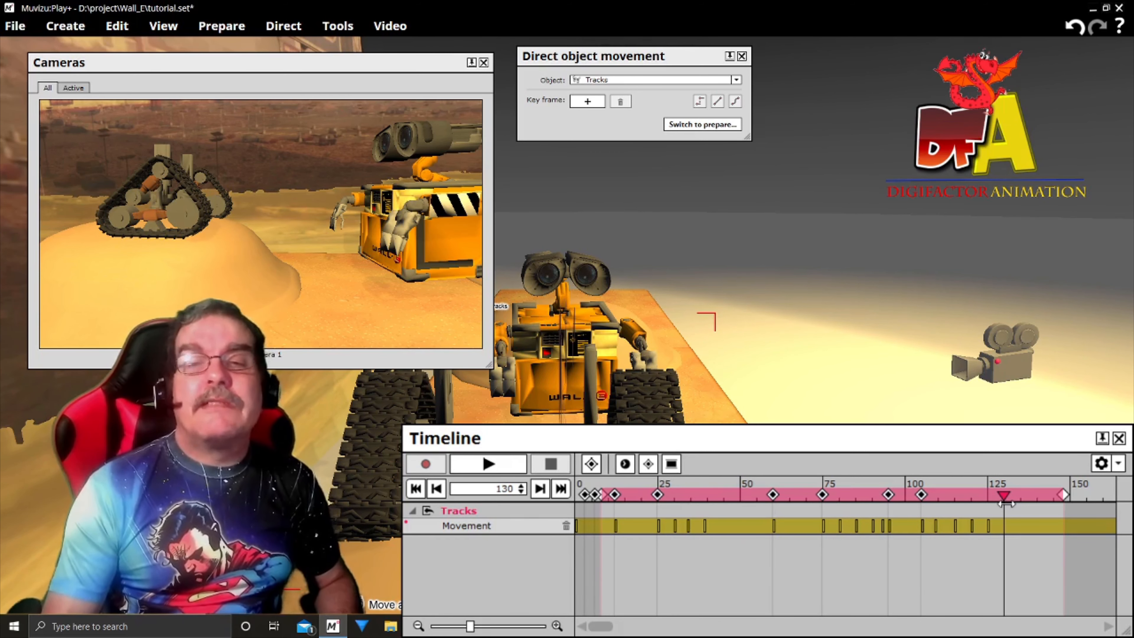
pyautogui.click(525, 362)
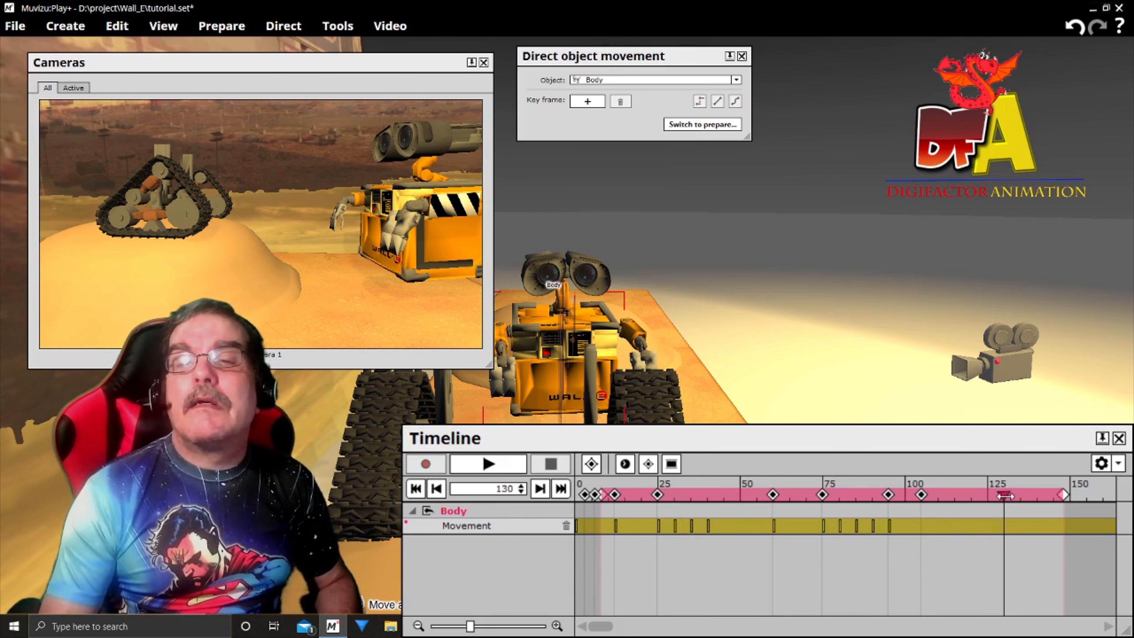
pyautogui.moveTo(1003, 495); pyautogui.dragTo(921, 494)
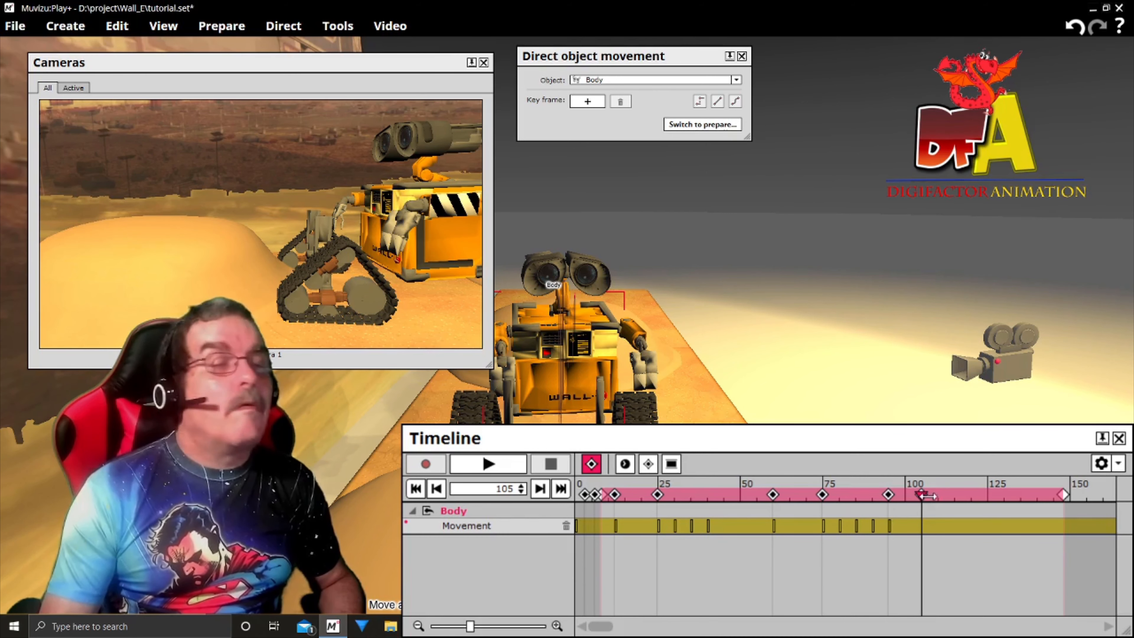
pyautogui.click(580, 104)
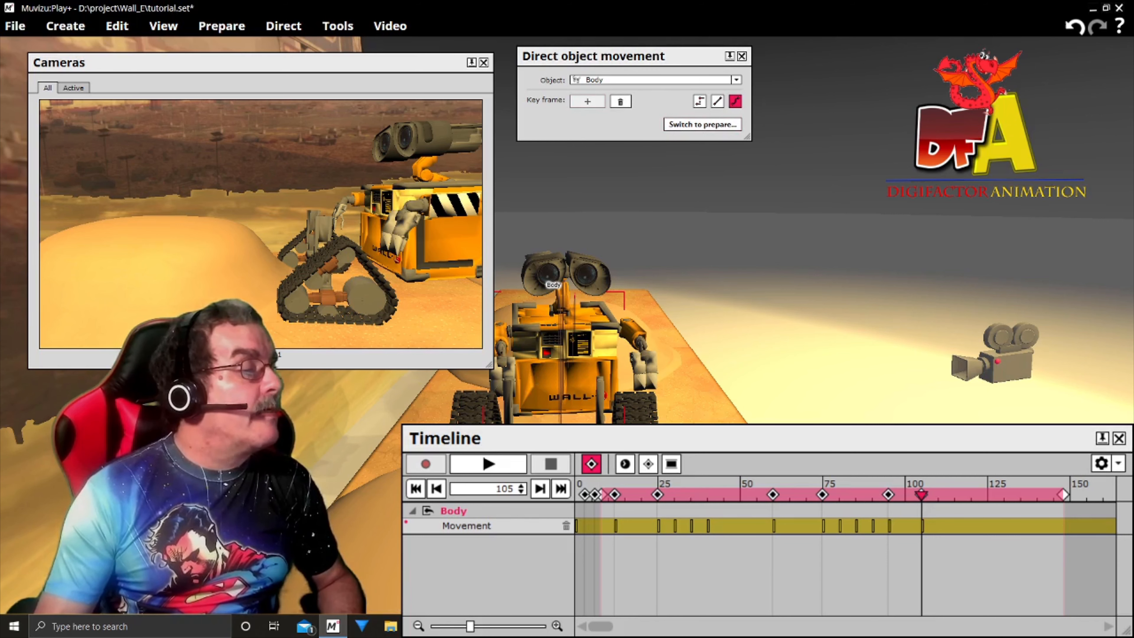
pyautogui.moveTo(563, 339); pyautogui.dragTo(548, 374)
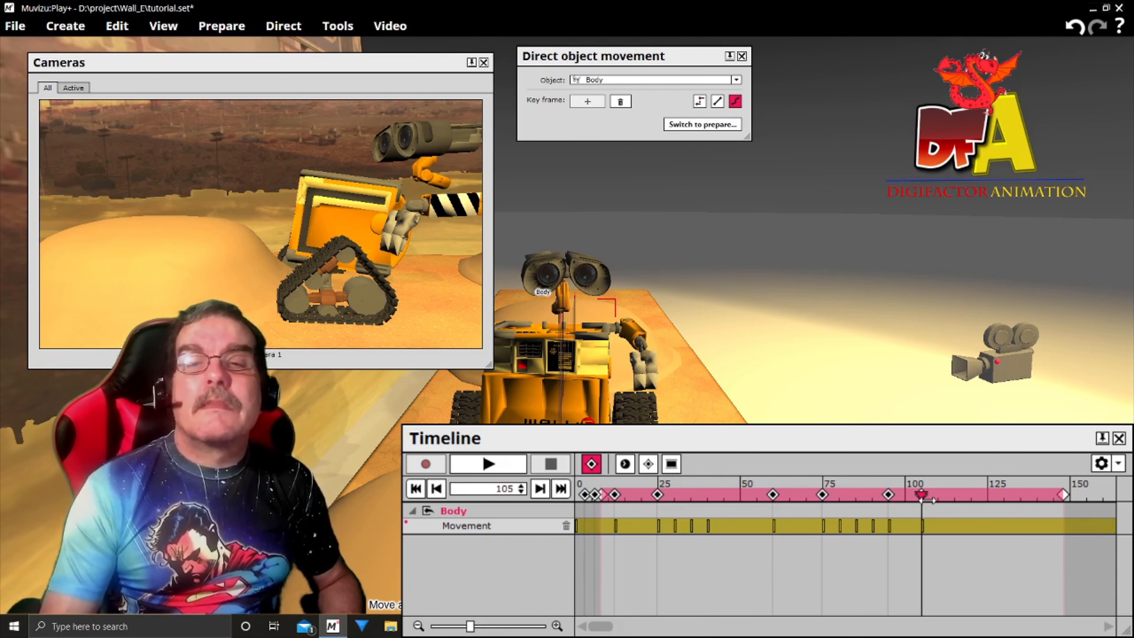
# Step: Add a Body key frame at frame 110 and tilt the Body back to match the angle of the Tracks
pyautogui.moveTo(932, 500)
pyautogui.mouseDown()
pyautogui.moveTo(899, 509)
pyautogui.moveTo(937, 507)
pyautogui.mouseUp()
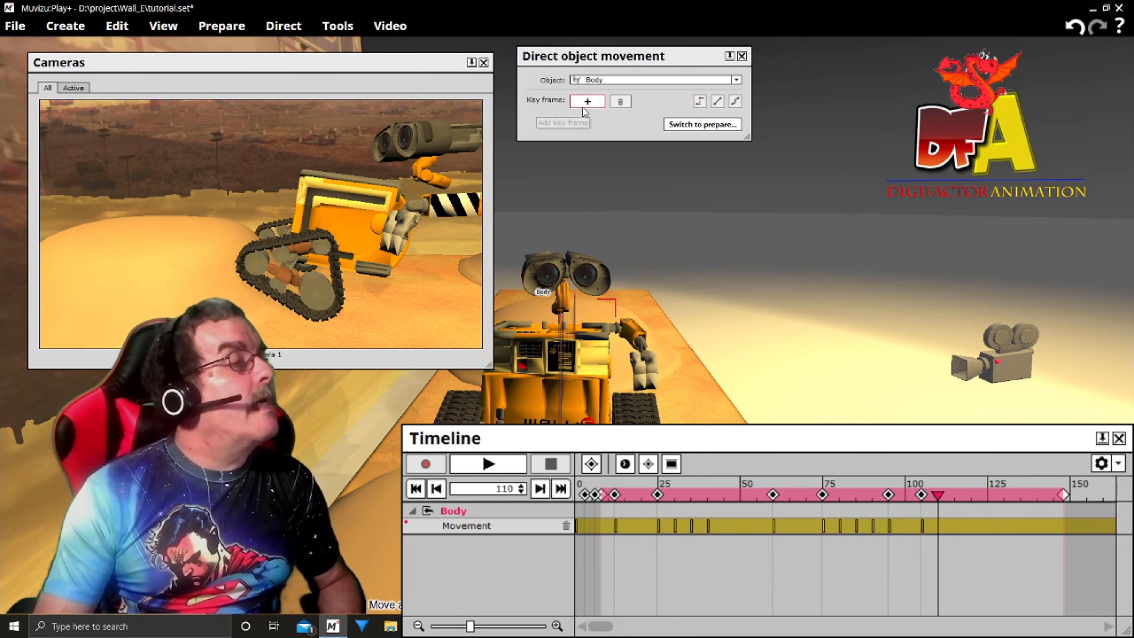
pyautogui.click(600, 102)
pyautogui.moveTo(561, 411); pyautogui.dragTo(562, 393)
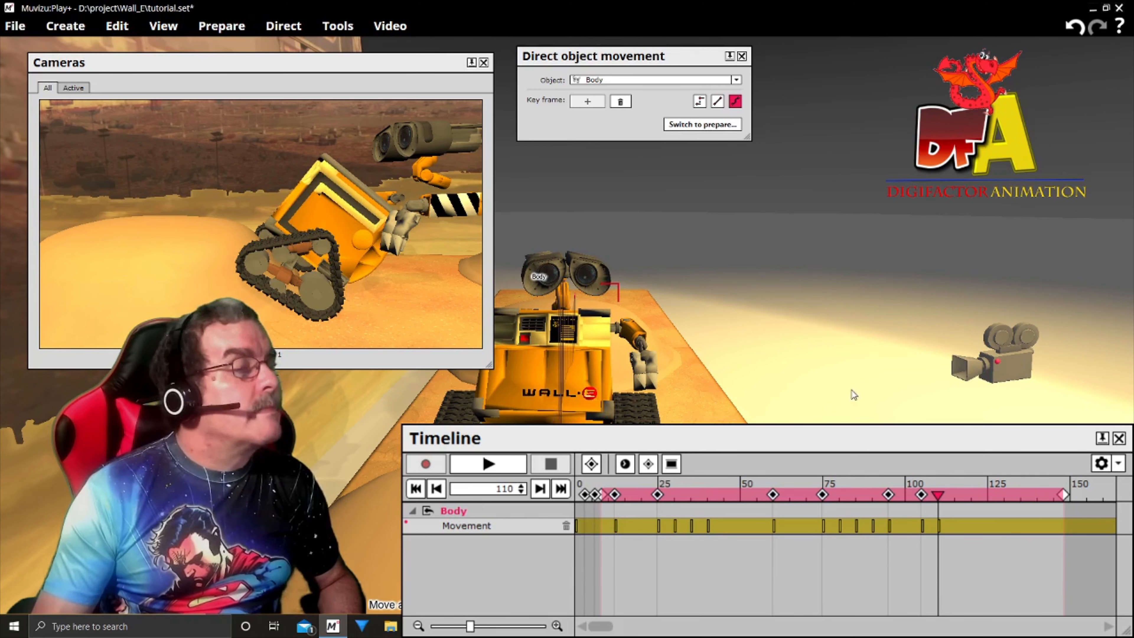
pyautogui.moveTo(851, 389); pyautogui.dragTo(816, 437, button='right')
pyautogui.moveTo(643, 380); pyautogui.dragTo(638, 369, button='right')
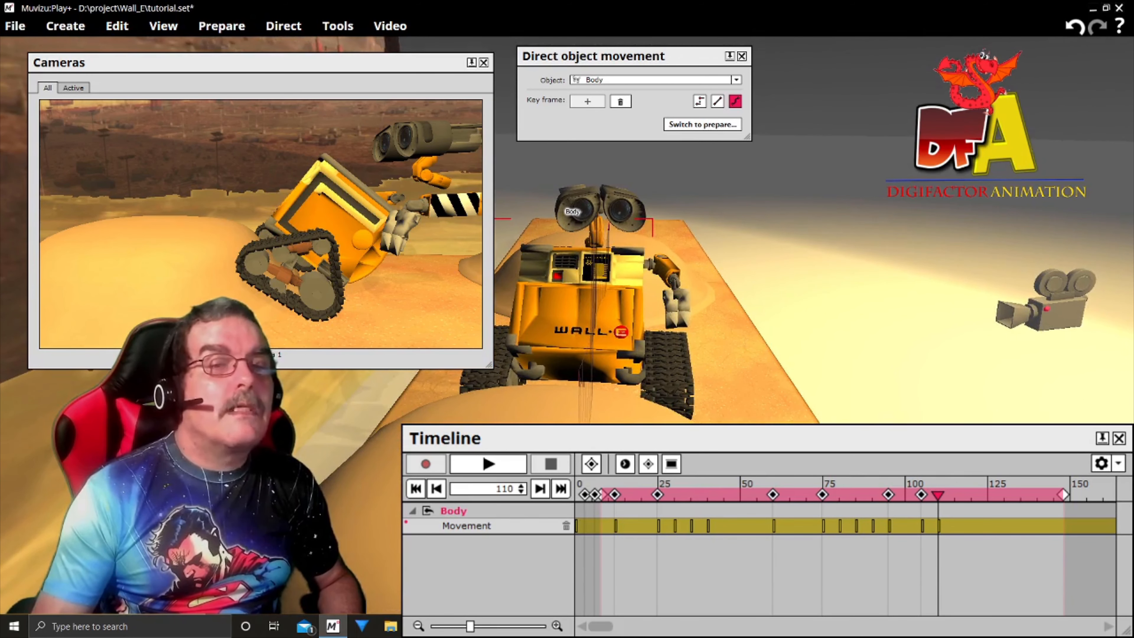
pyautogui.moveTo(639, 369); pyautogui.dragTo(637, 373)
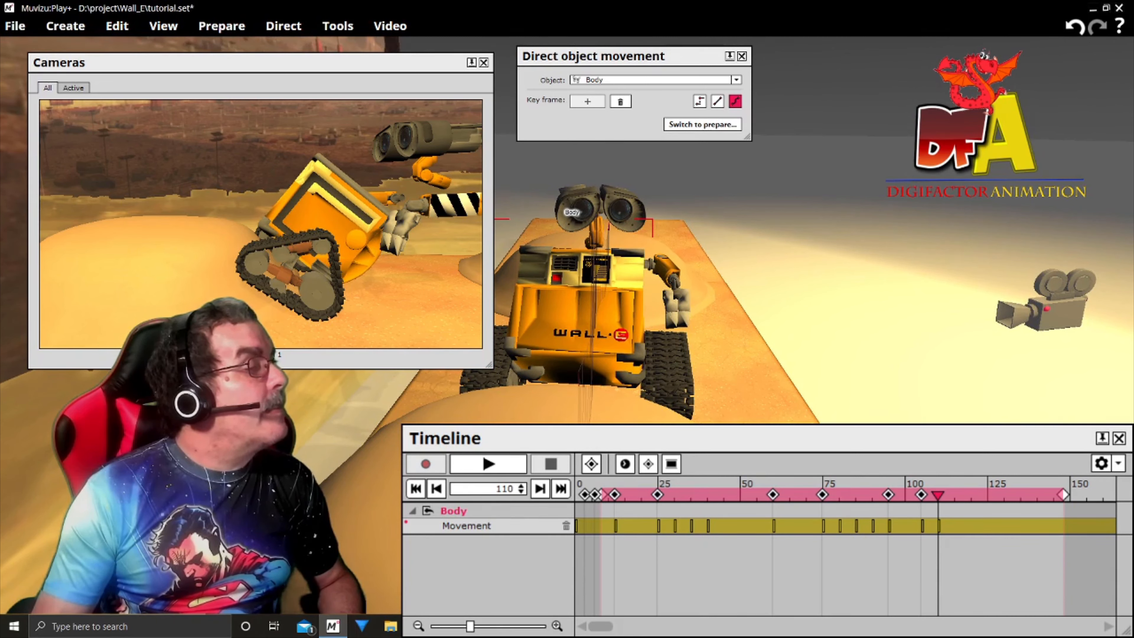
pyautogui.moveTo(637, 373); pyautogui.dragTo(636, 375)
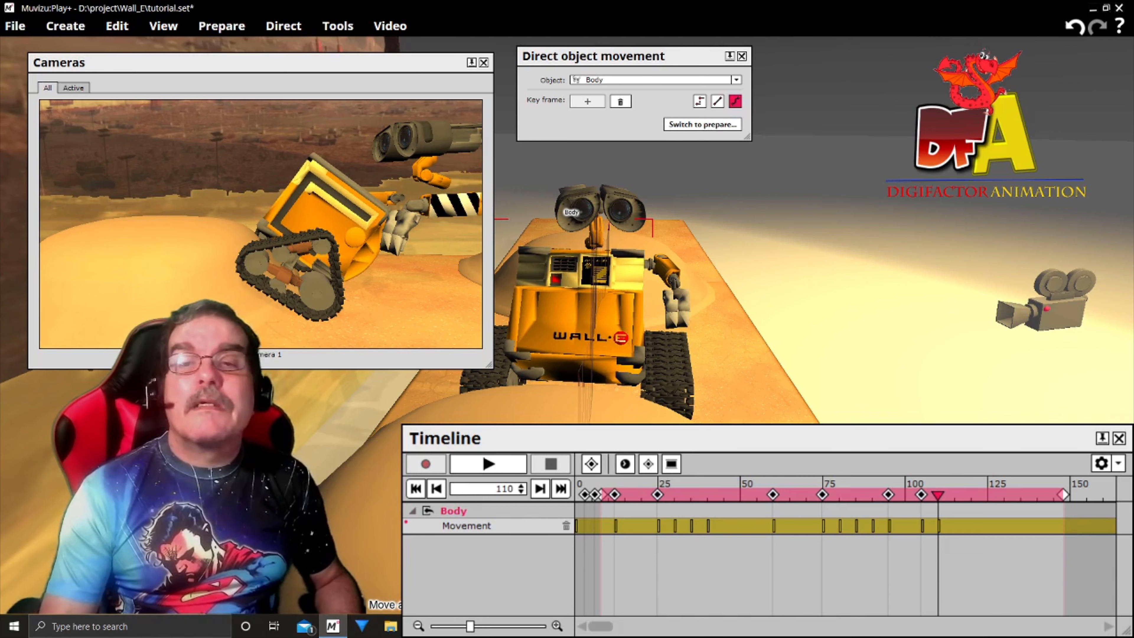
# Step: Add a Body key frame at frame 115 and move the tilted Body forward and up behind the Tracks
pyautogui.moveTo(939, 498)
pyautogui.mouseDown()
pyautogui.moveTo(907, 501)
pyautogui.moveTo(955, 503)
pyautogui.mouseUp()
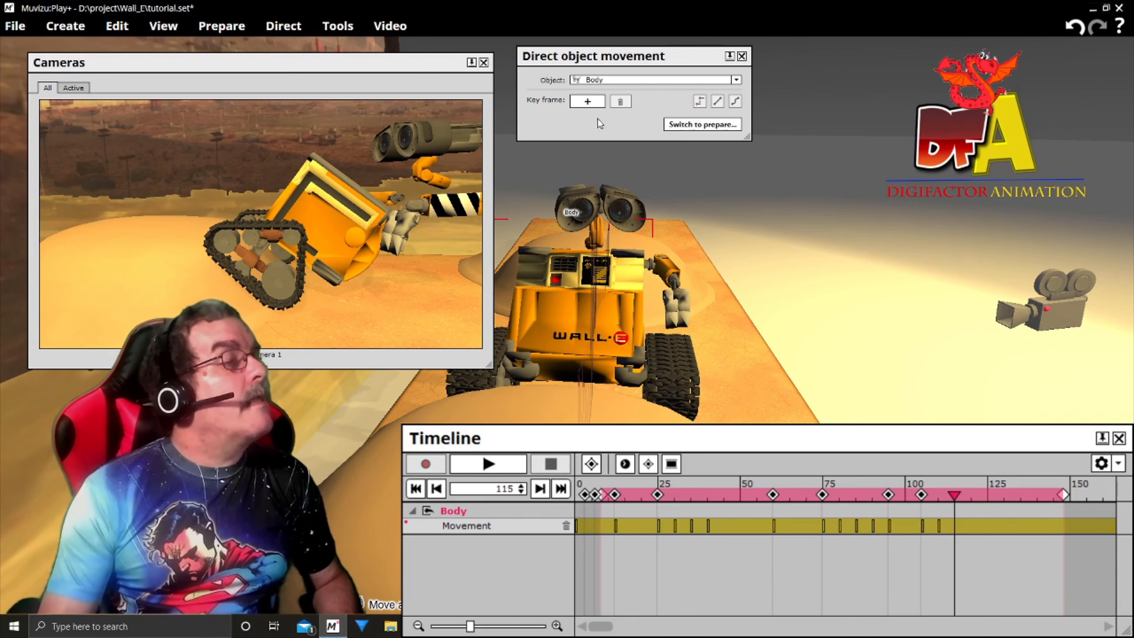
pyautogui.click(597, 101)
pyautogui.moveTo(604, 307); pyautogui.dragTo(599, 300)
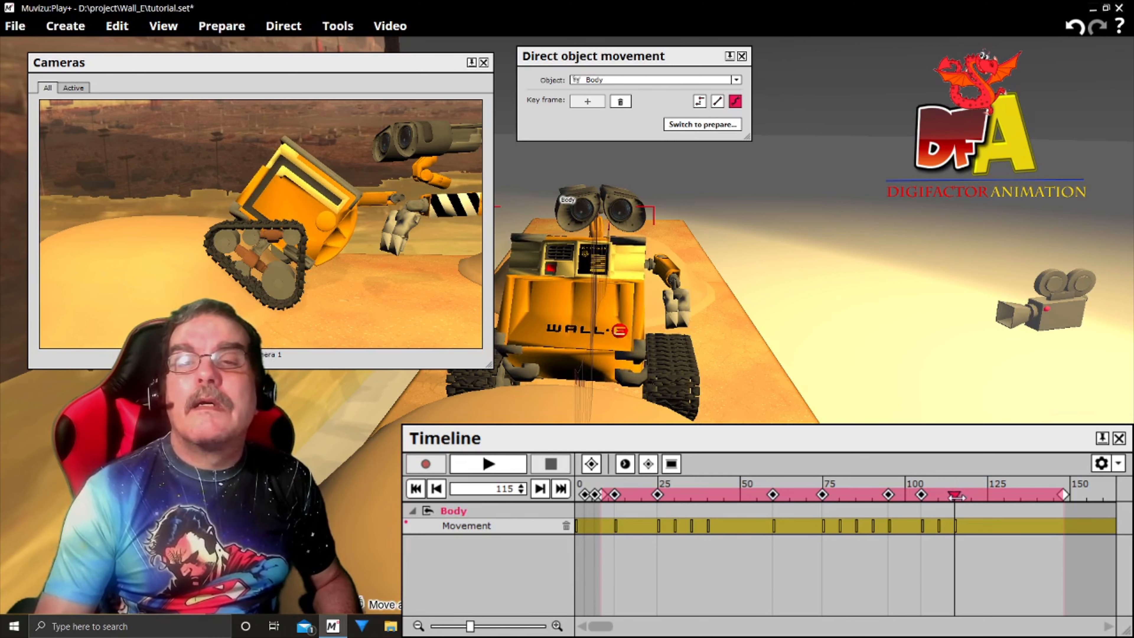
# Step: Save the tutorial.set project
pyautogui.moveTo(955, 496)
pyautogui.mouseDown()
pyautogui.moveTo(921, 498)
pyautogui.moveTo(952, 499)
pyautogui.mouseUp()
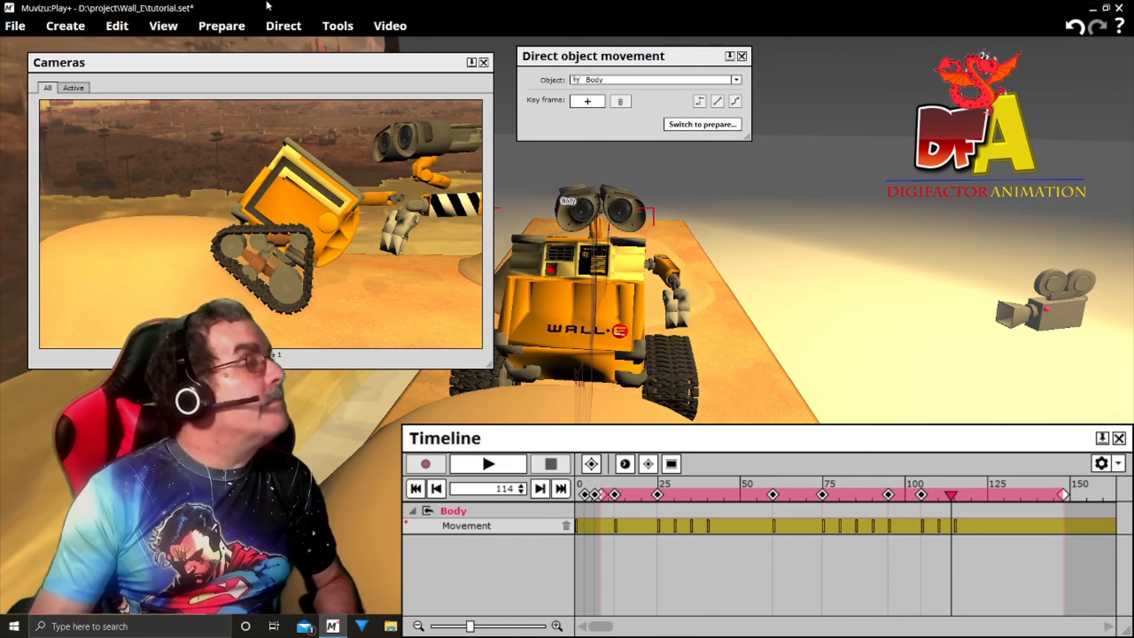
pyautogui.click(15, 26)
pyautogui.click(20, 86)
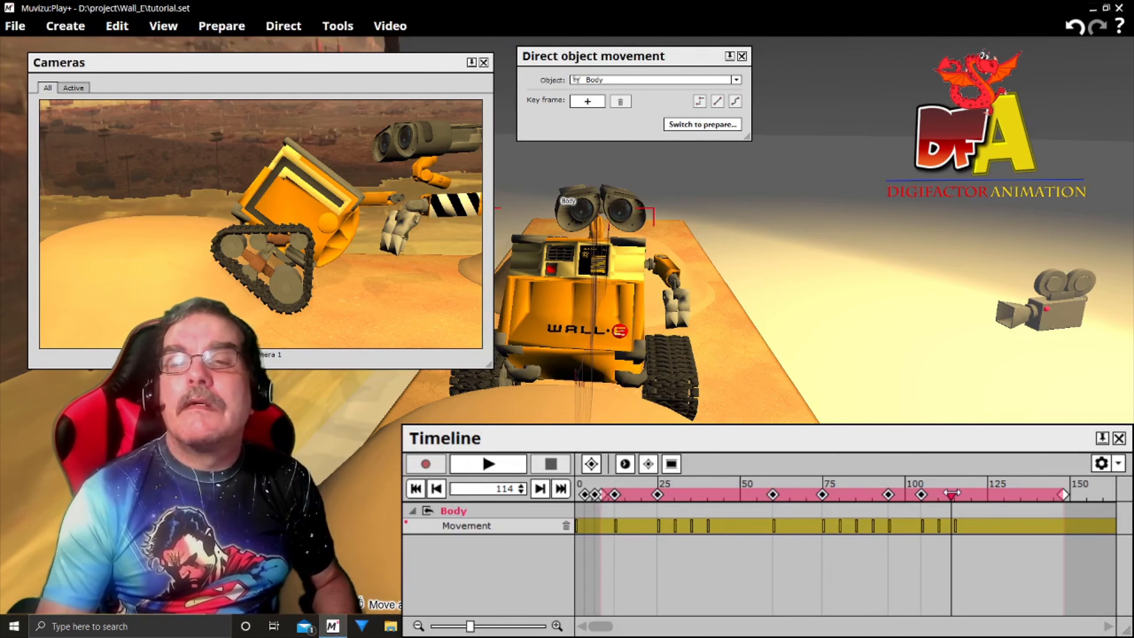
# Step: Add a Body key frame at frame 120, raising the Body up the mound and tilting it to sit on the Tracks
pyautogui.moveTo(951, 492)
pyautogui.mouseDown()
pyautogui.moveTo(923, 494)
pyautogui.moveTo(972, 501)
pyautogui.mouseUp()
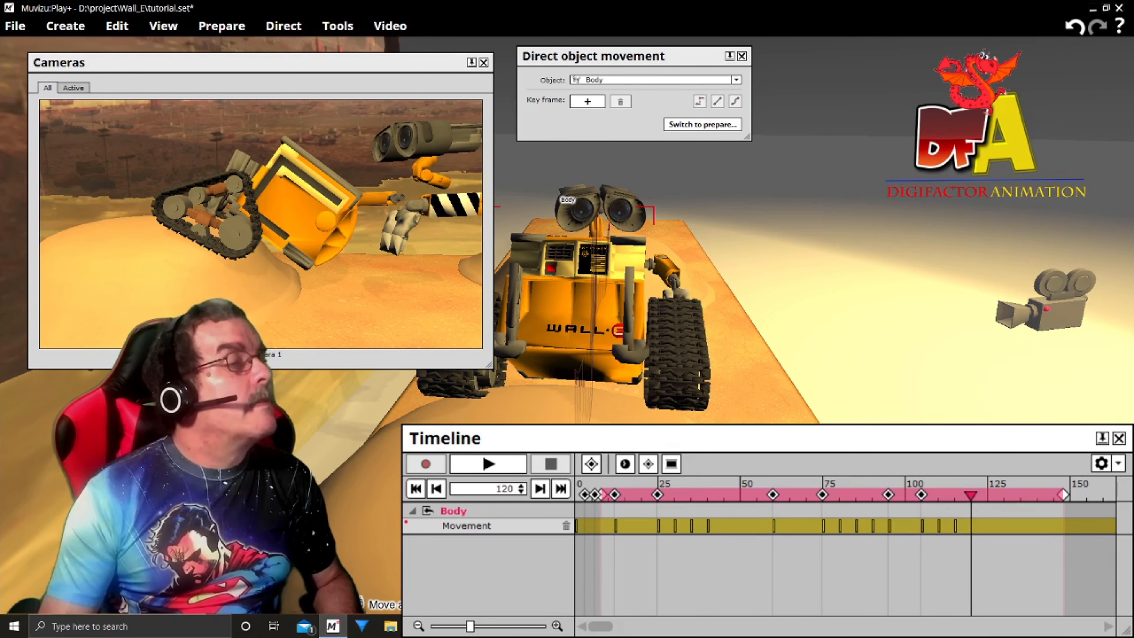
pyautogui.click(576, 107)
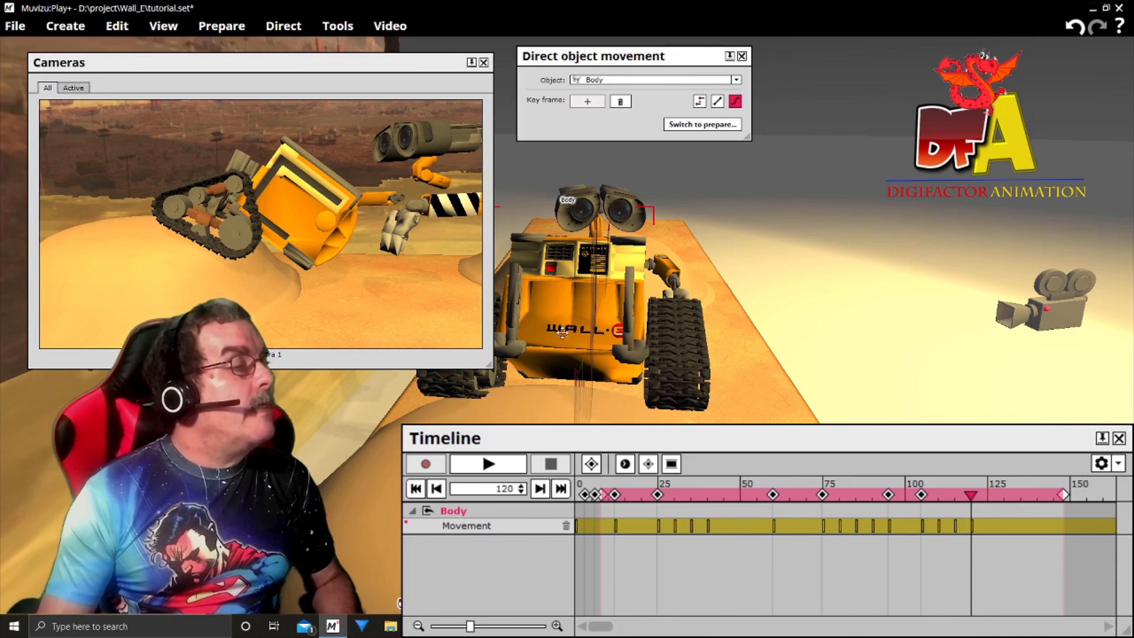
pyautogui.moveTo(549, 288); pyautogui.dragTo(537, 255)
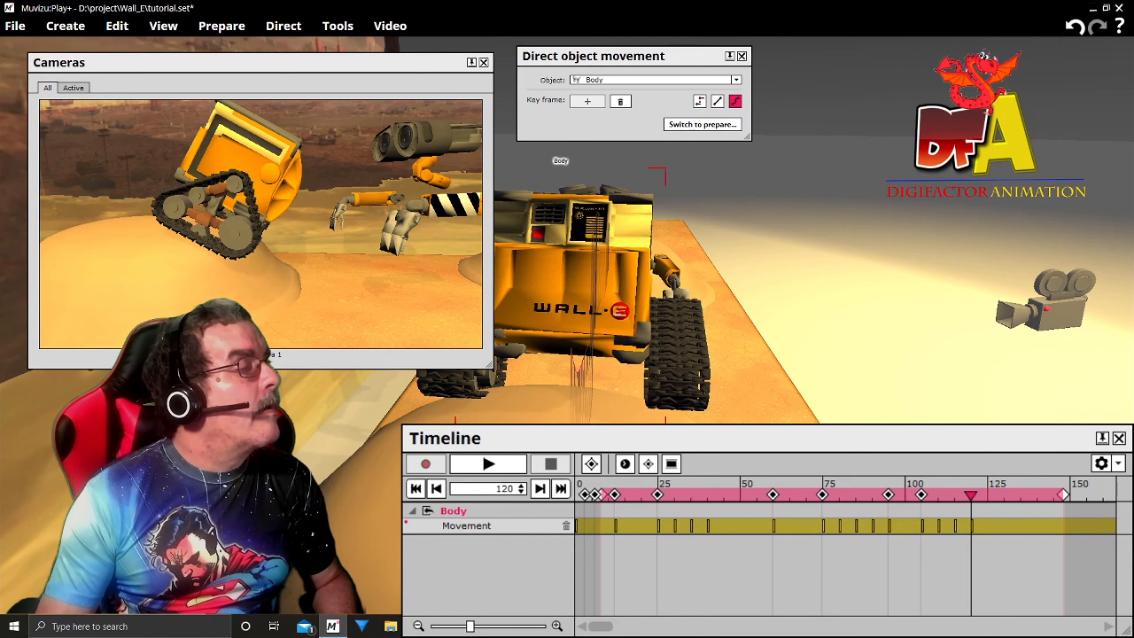
pyautogui.moveTo(538, 255); pyautogui.dragTo(538, 251)
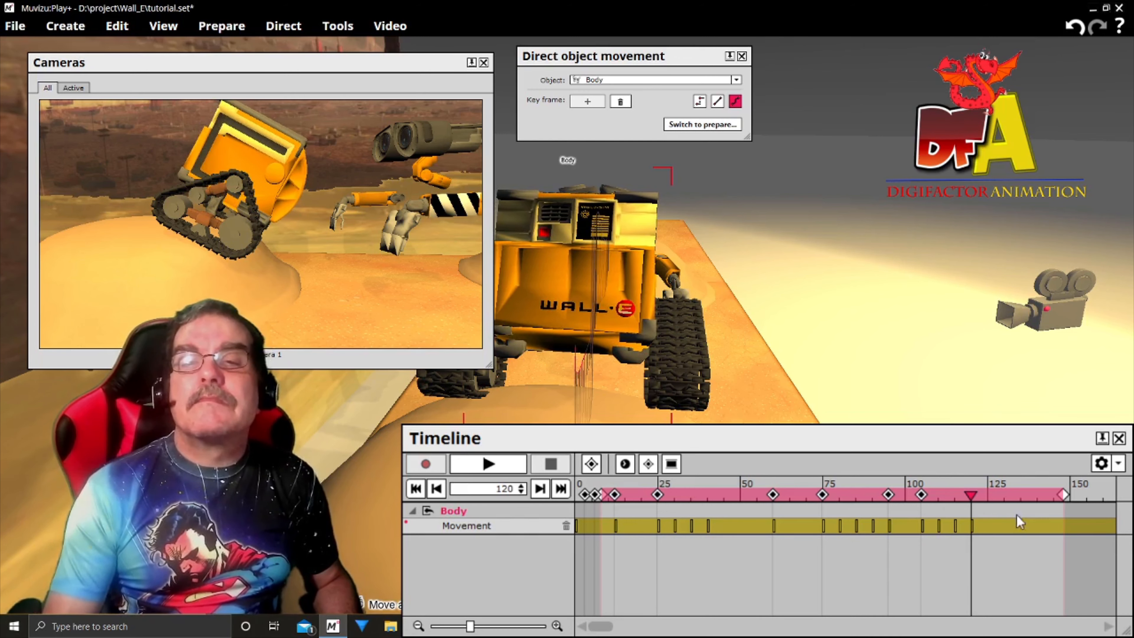
# Step: Add a Body key frame at frame 125, levelling the Body and moving it onto the Tracks at the mound's crest
pyautogui.moveTo(972, 496); pyautogui.dragTo(988, 516)
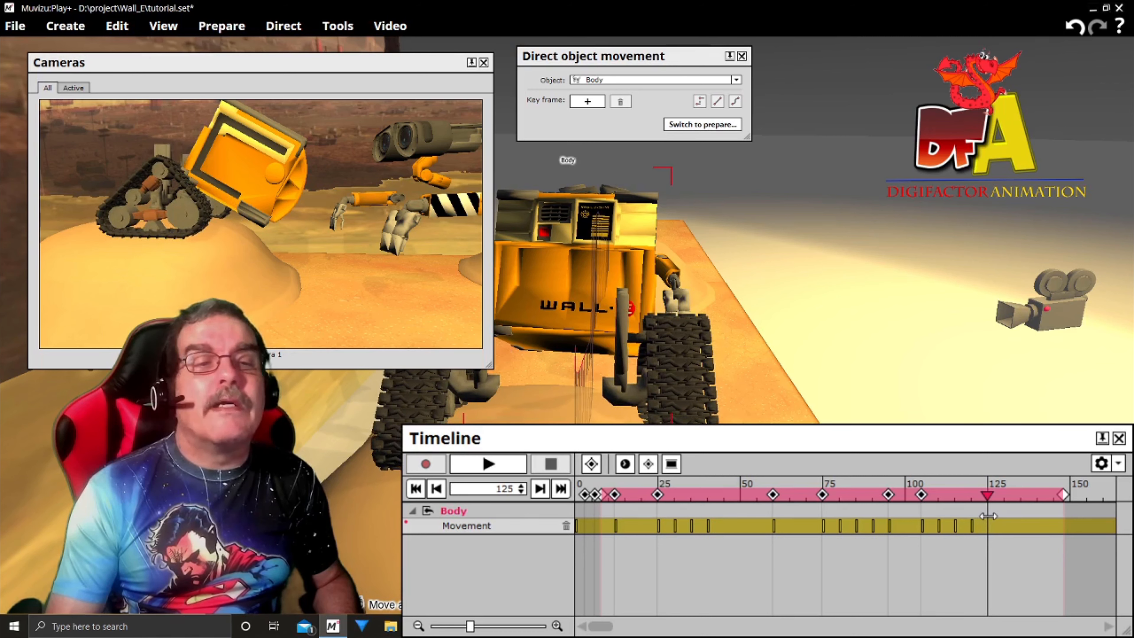
pyautogui.click(590, 102)
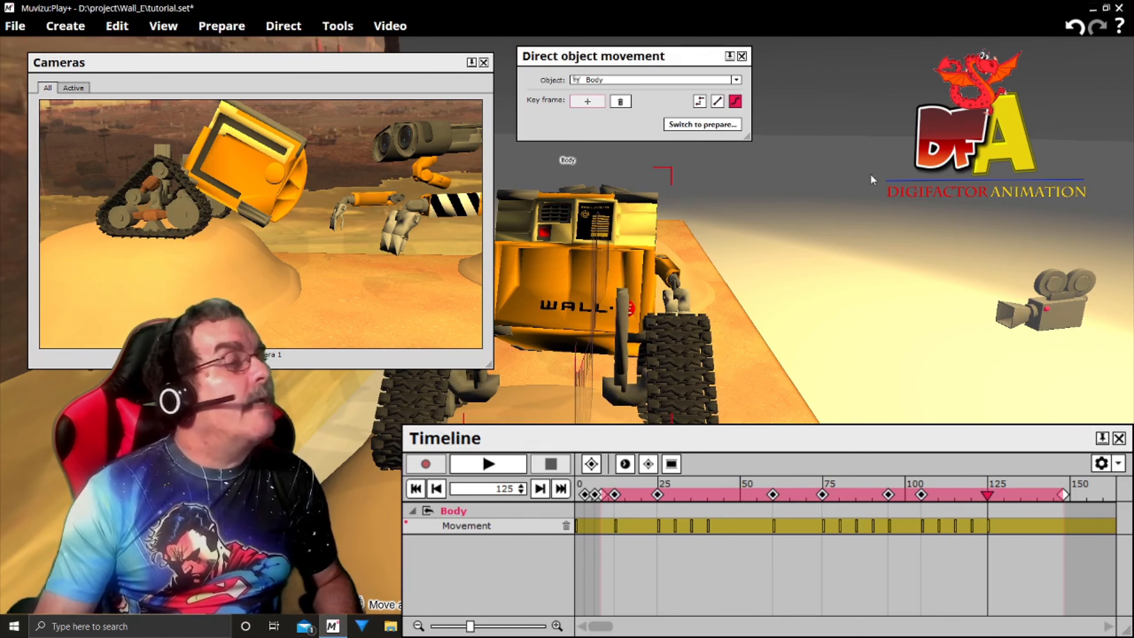
pyautogui.moveTo(598, 242); pyautogui.dragTo(590, 357)
pyautogui.scroll(-5, 672, 291)
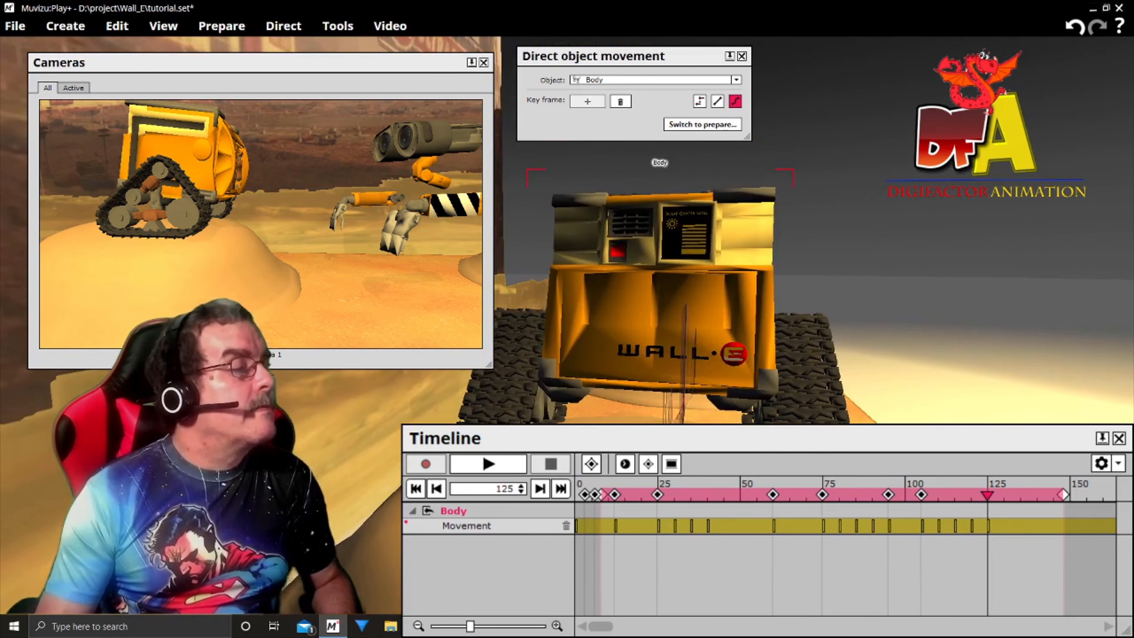
pyautogui.moveTo(671, 291); pyautogui.dragTo(676, 302)
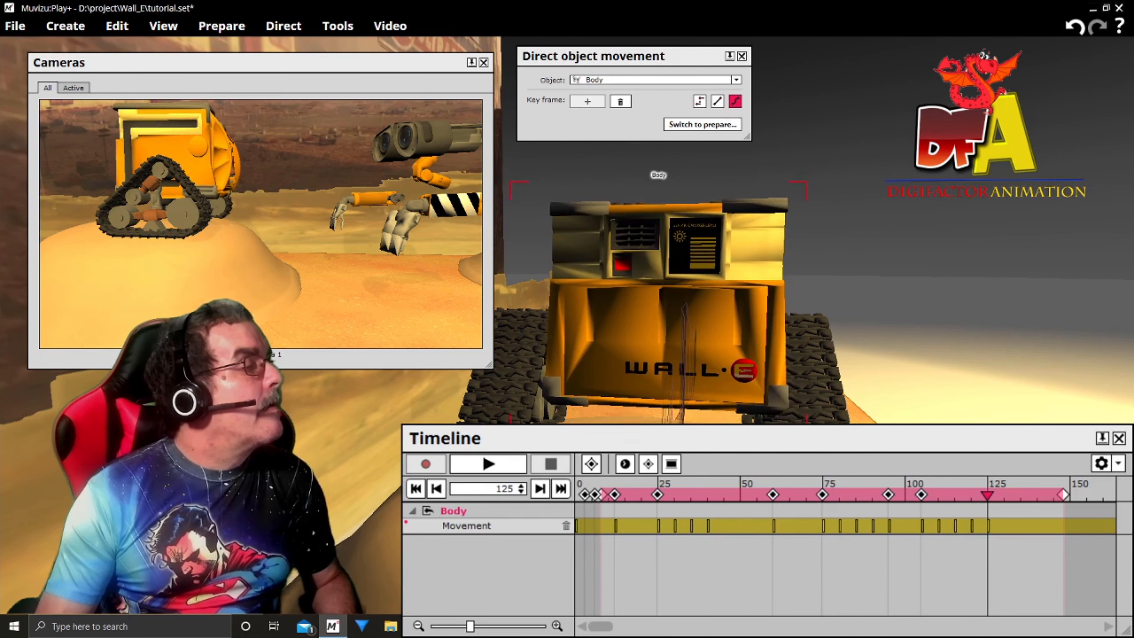
# Step: Select Both Arms and shift its last movement key frame slightly earlier to line up with frame 95
pyautogui.moveTo(1027, 402); pyautogui.dragTo(1075, 333, button='middle')
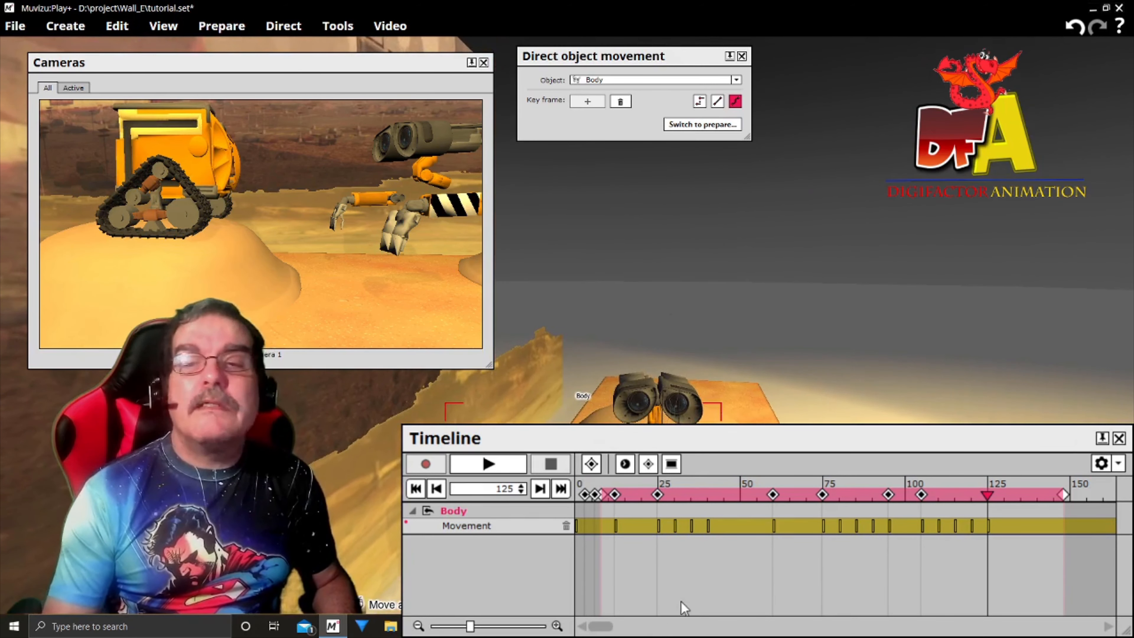
pyautogui.click(654, 418)
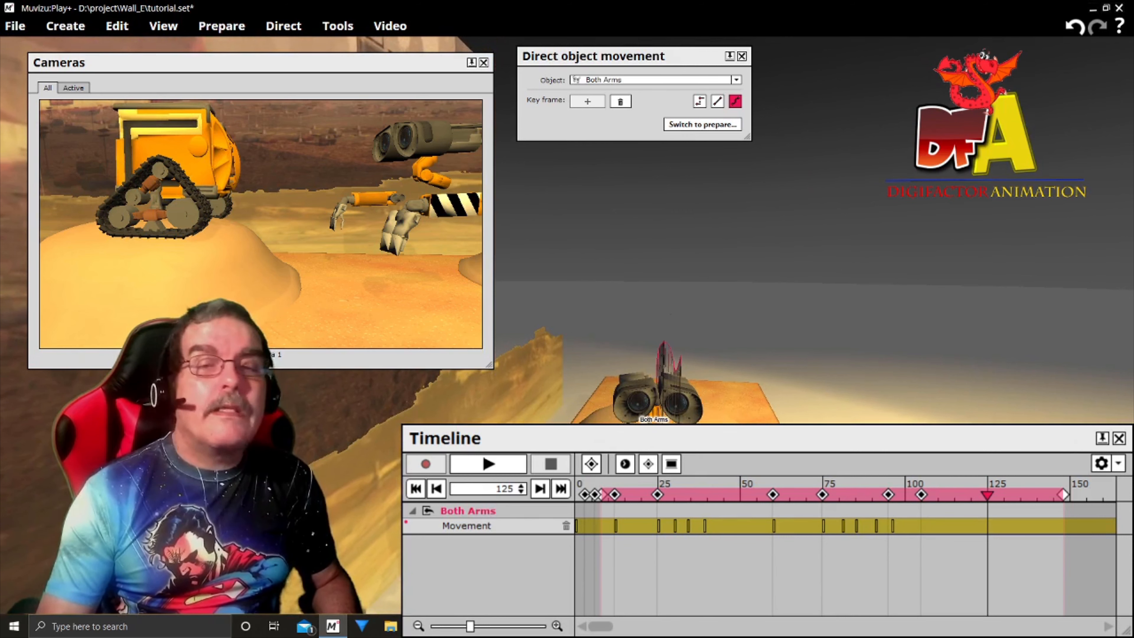
pyautogui.click(892, 526)
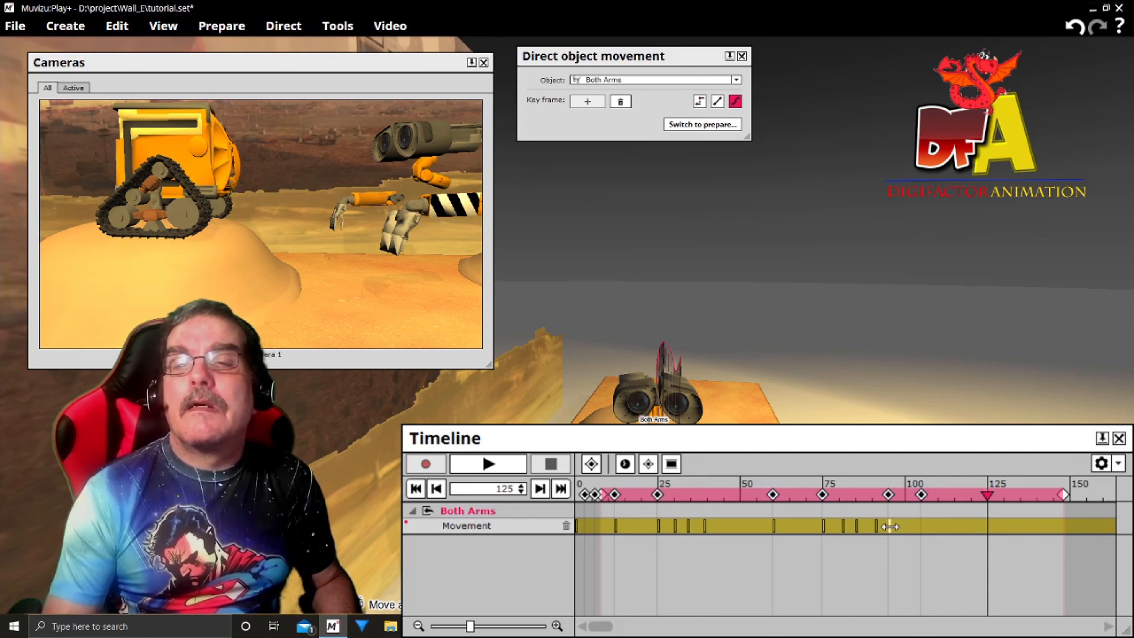
# Step: Add a Both Arms key frame at frame 105 and move the arms forward to fit against the sides of the Body
pyautogui.click(985, 495)
pyautogui.moveTo(980, 495); pyautogui.dragTo(922, 492)
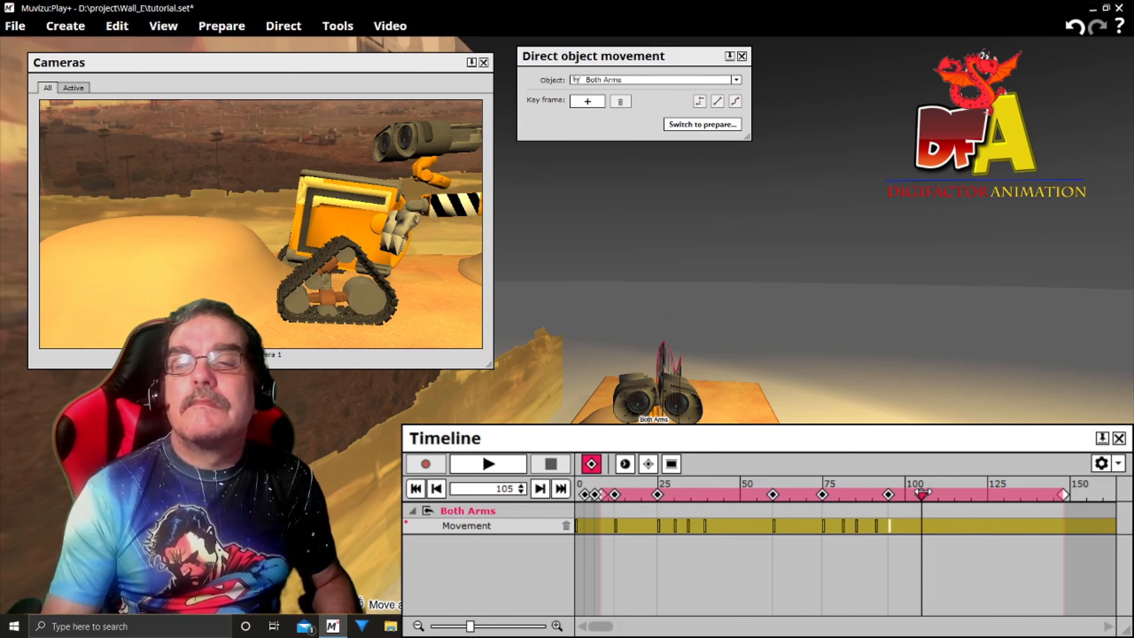
pyautogui.moveTo(910, 287); pyautogui.dragTo(909, 219, button='middle')
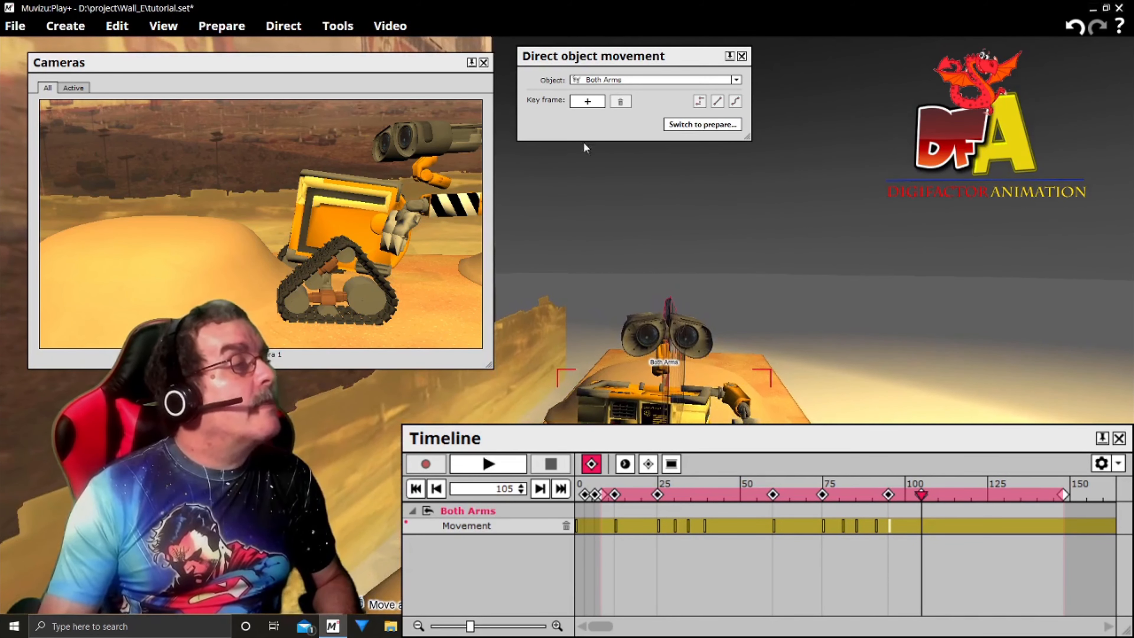
pyautogui.click(585, 105)
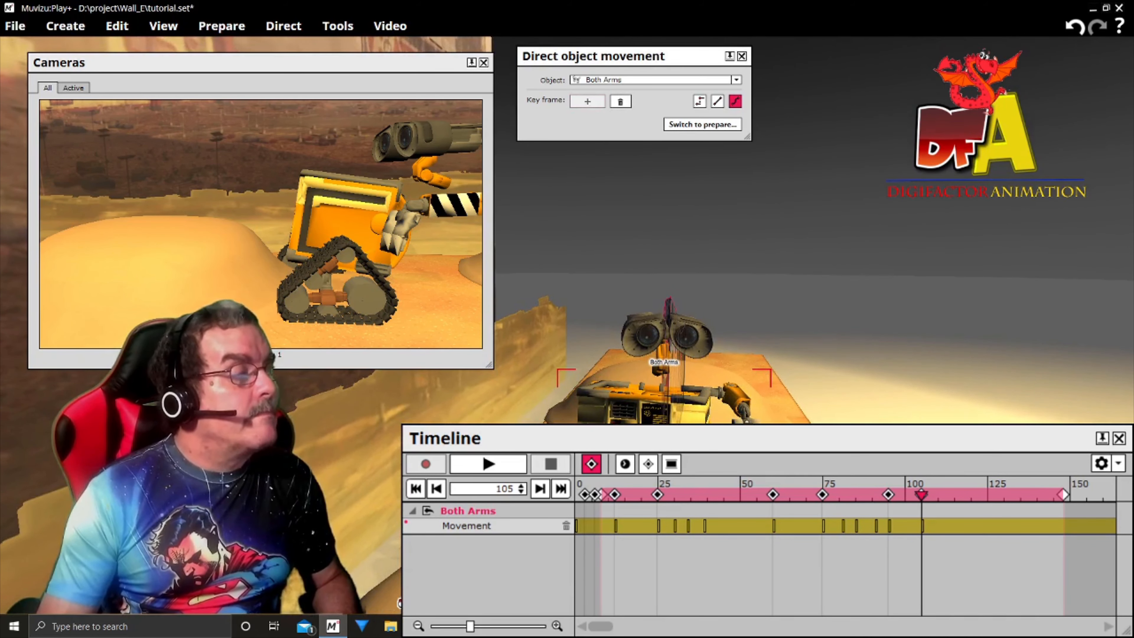
pyautogui.moveTo(736, 396); pyautogui.dragTo(714, 404)
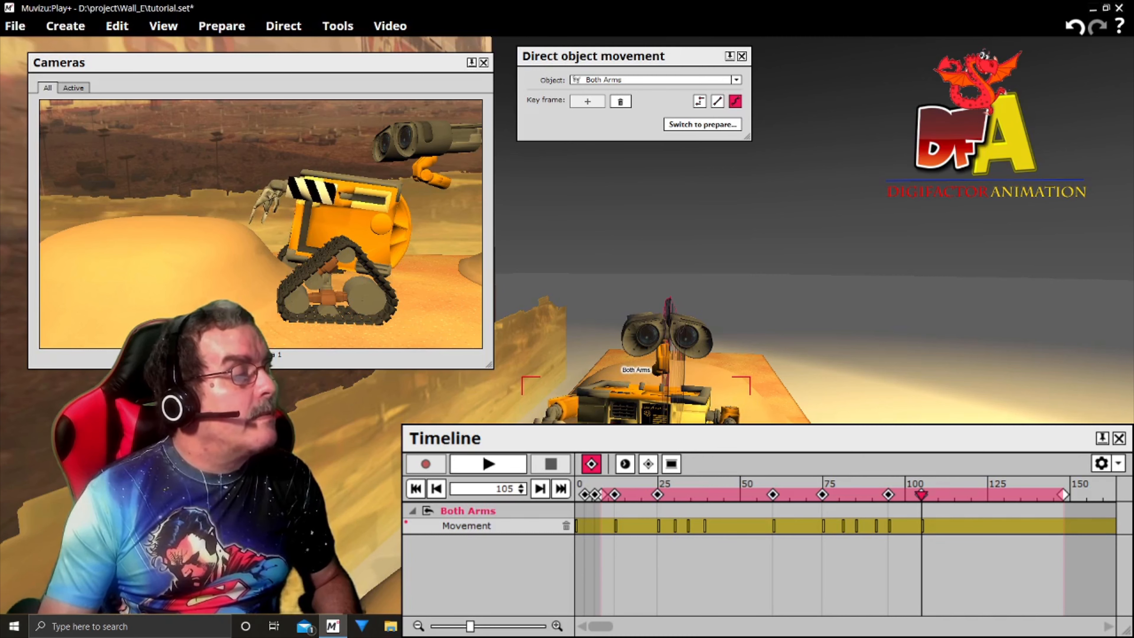
pyautogui.moveTo(668, 370); pyautogui.dragTo(742, 356, button='middle')
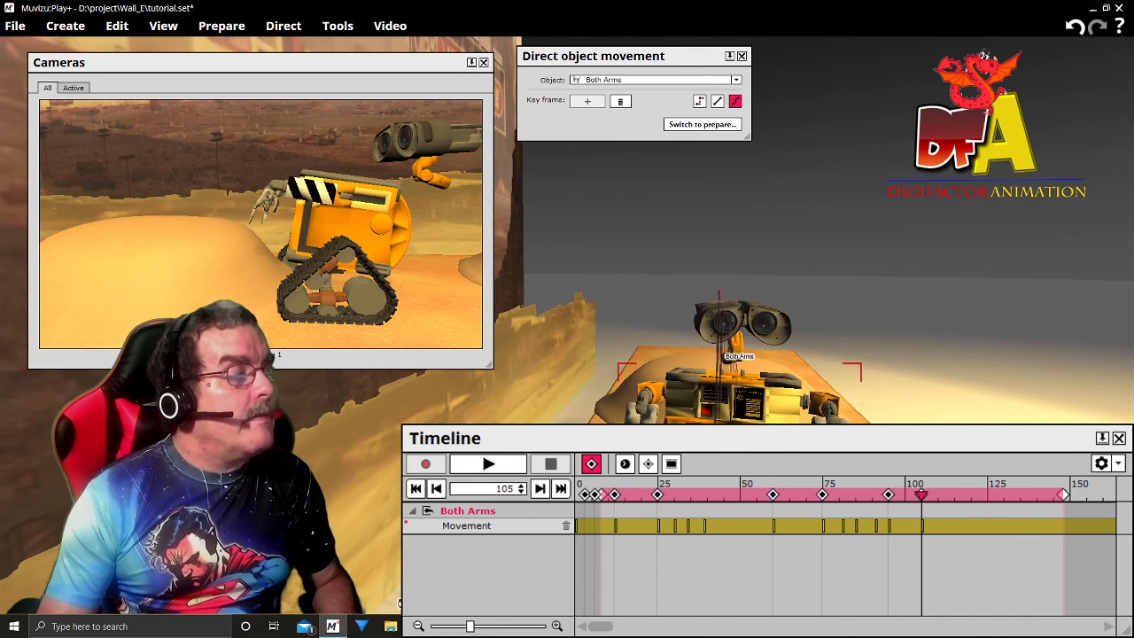
pyautogui.moveTo(740, 356); pyautogui.dragTo(736, 356)
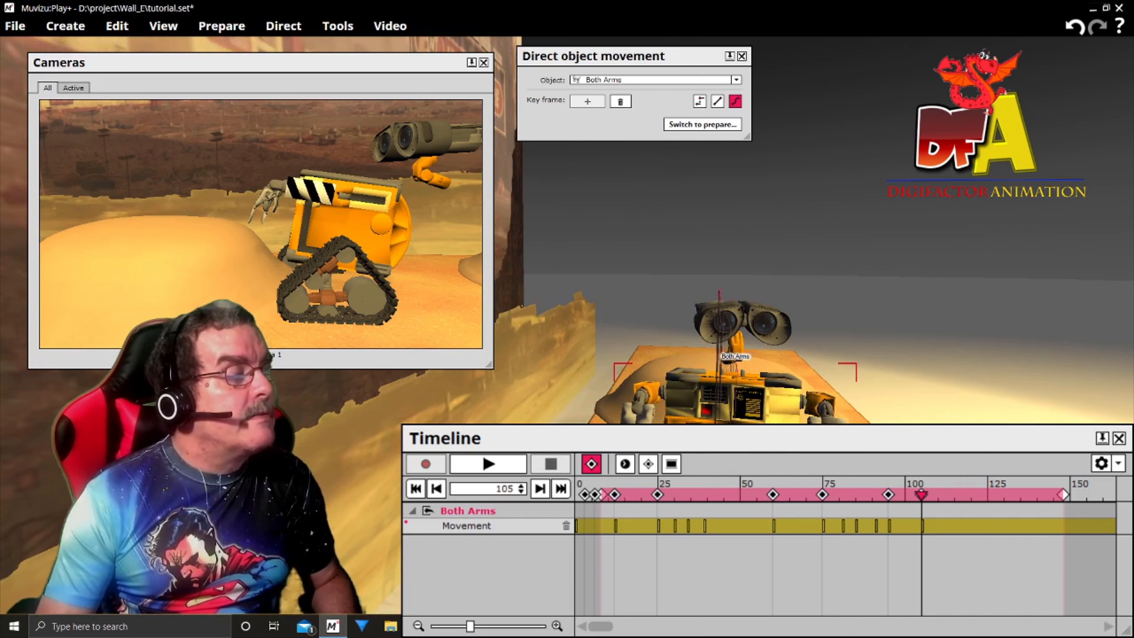
pyautogui.moveTo(735, 356); pyautogui.dragTo(666, 361, button='middle')
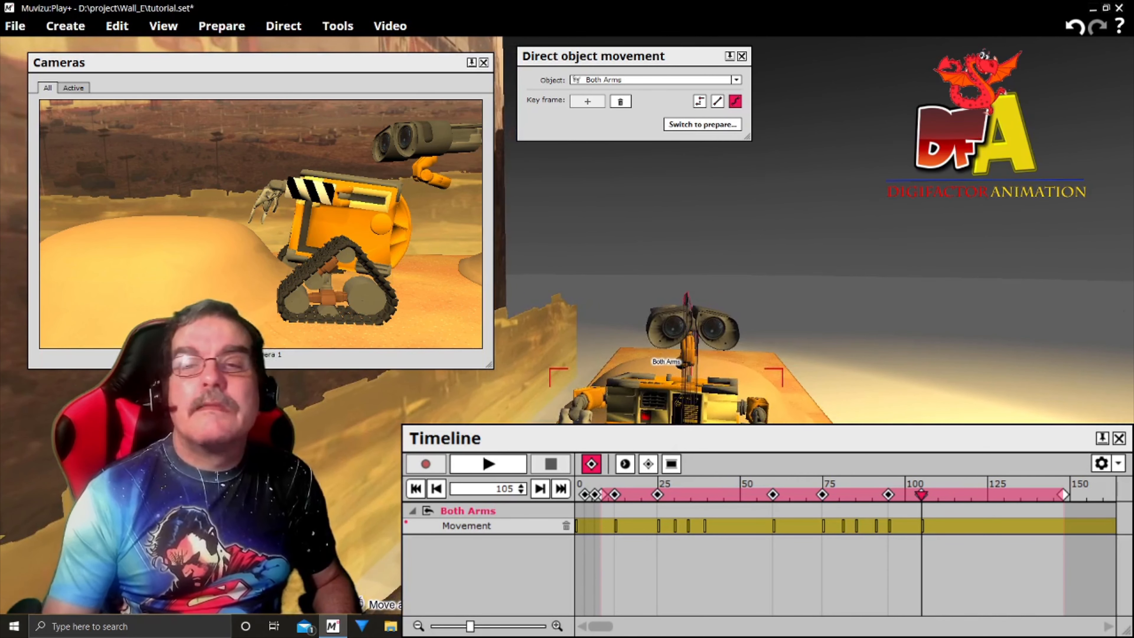
# Step: Add a Both Arms key frame at frame 110, raising the arms and tilting them back to match the Body
pyautogui.moveTo(917, 492)
pyautogui.mouseDown()
pyautogui.moveTo(878, 494)
pyautogui.moveTo(939, 495)
pyautogui.mouseUp()
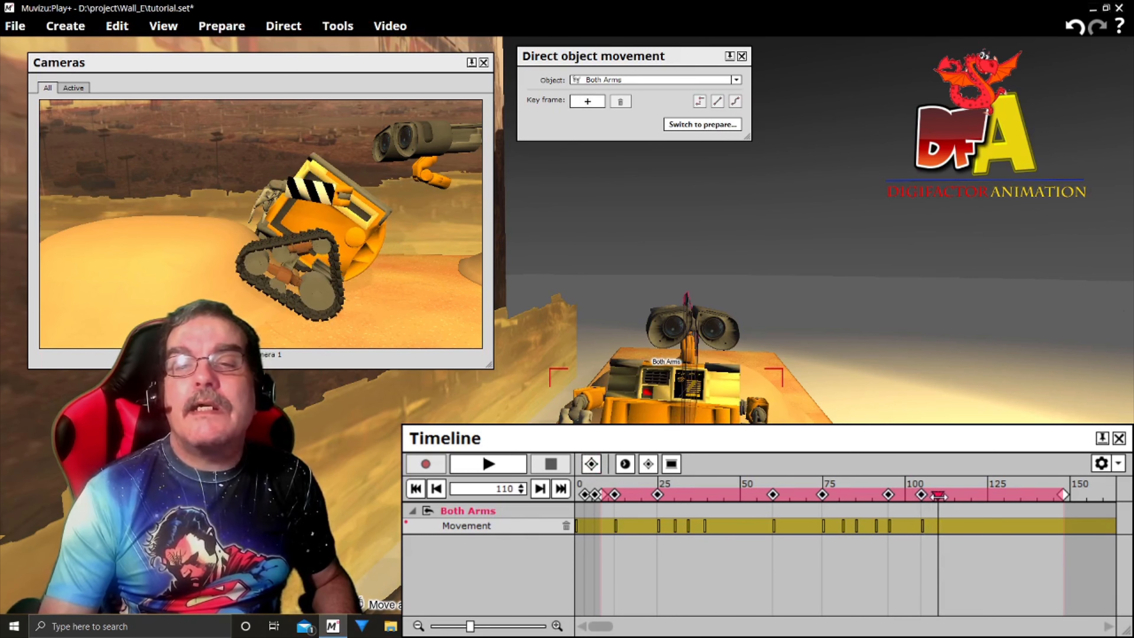
pyautogui.click(597, 100)
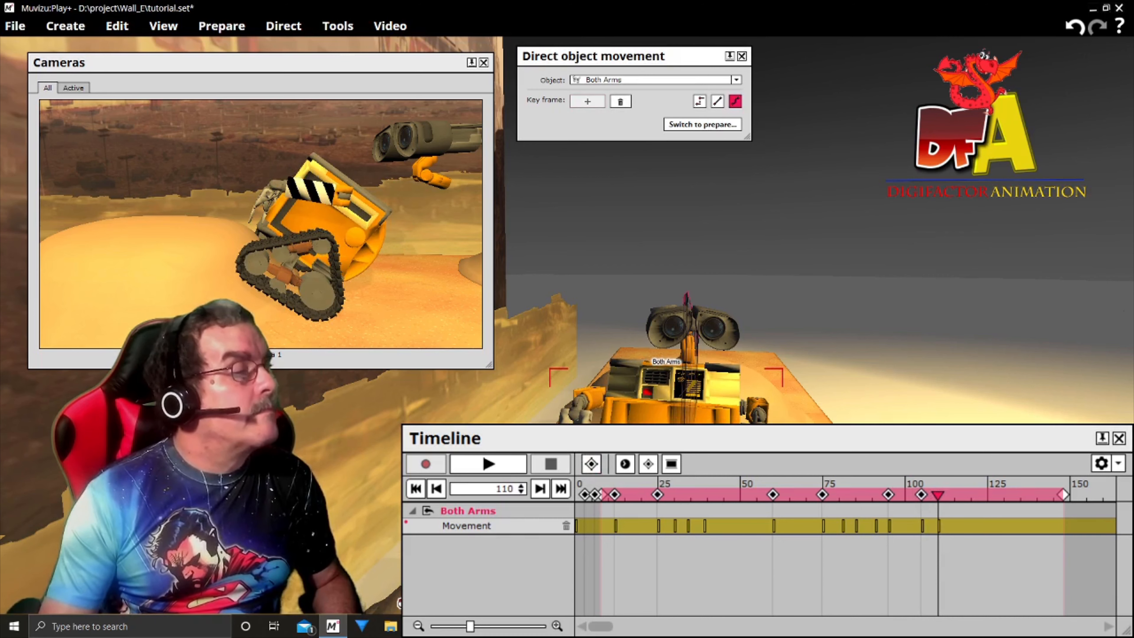
pyautogui.moveTo(580, 404); pyautogui.dragTo(575, 379)
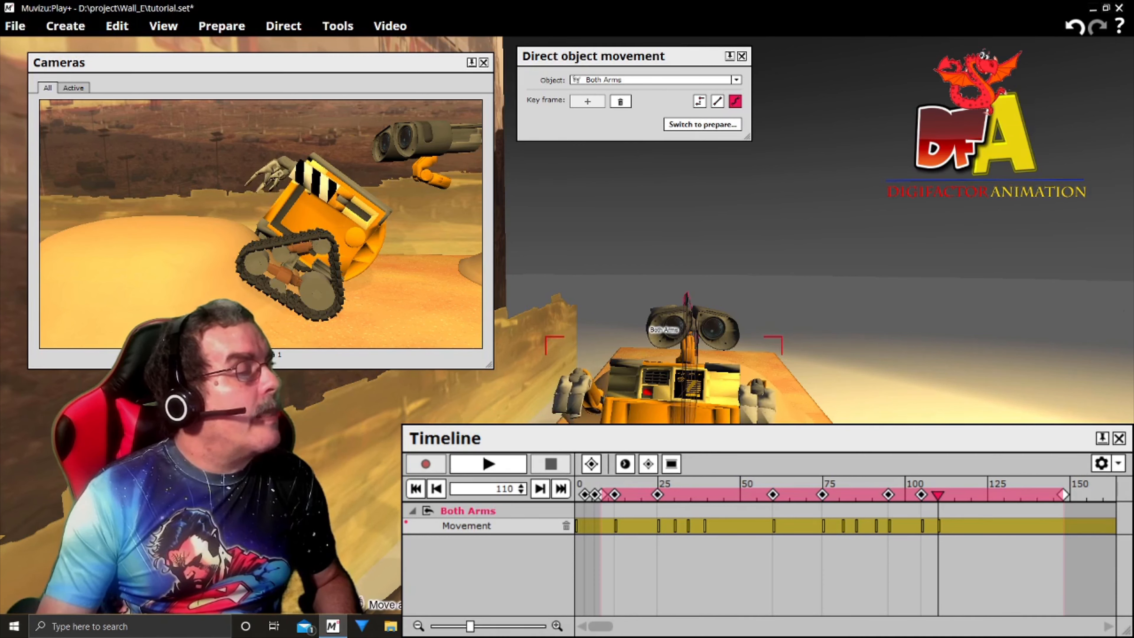
pyautogui.moveTo(575, 379); pyautogui.dragTo(640, 385, button='right')
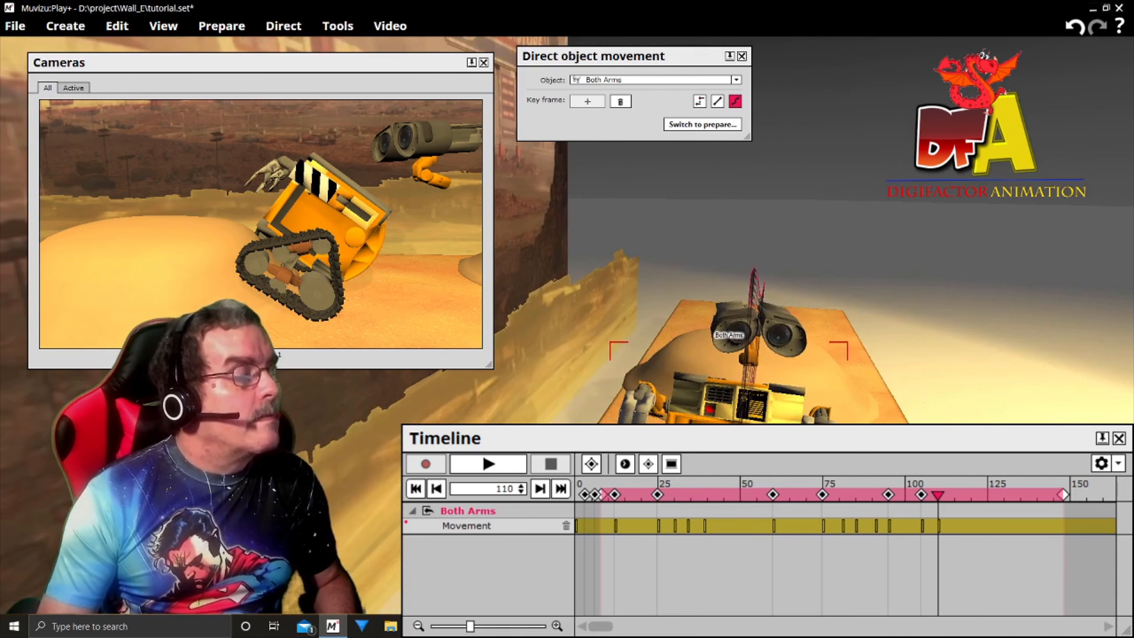
pyautogui.moveTo(642, 390); pyautogui.dragTo(645, 390)
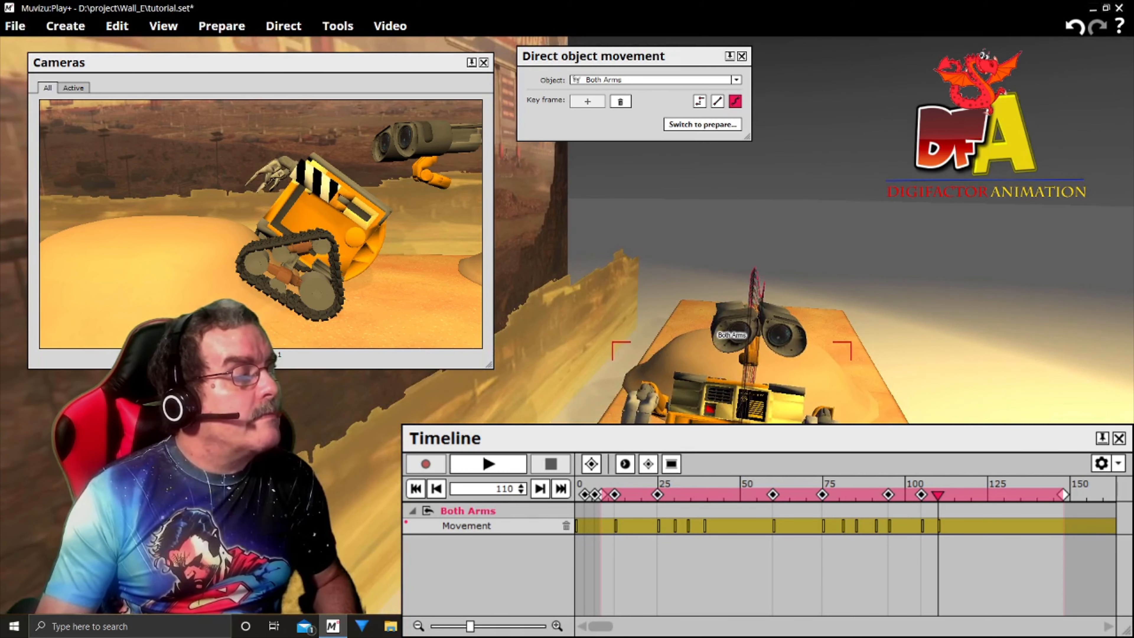
# Step: Add a Both Arms key frame at frame 115 and move the arms forward and up to stay attached to the Body
pyautogui.moveTo(645, 390); pyautogui.dragTo(579, 422, button='right')
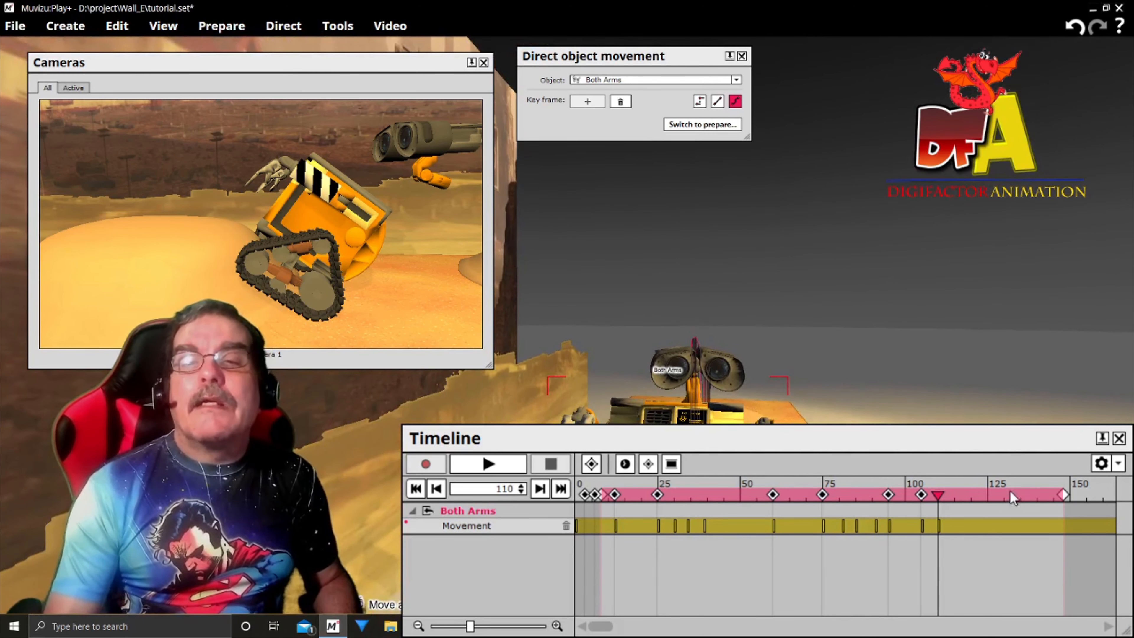
pyautogui.moveTo(939, 498)
pyautogui.mouseDown()
pyautogui.moveTo(913, 499)
pyautogui.moveTo(955, 505)
pyautogui.mouseUp()
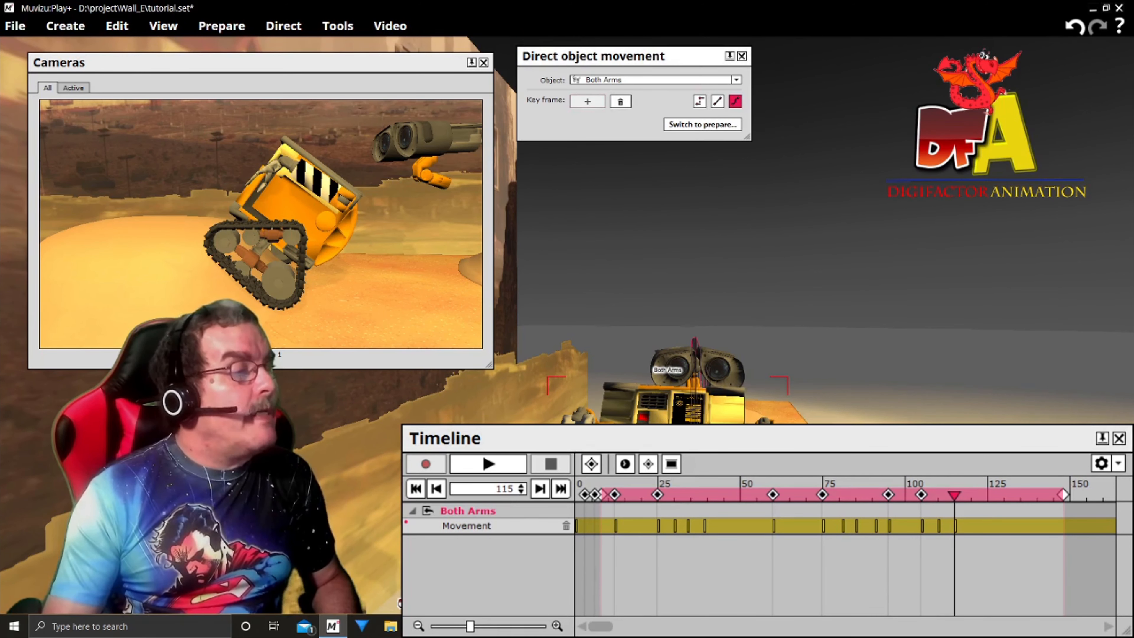
pyautogui.moveTo(668, 370)
pyautogui.mouseDown()
pyautogui.moveTo(667, 357)
pyautogui.moveTo(685, 355)
pyautogui.moveTo(667, 358)
pyautogui.mouseUp()
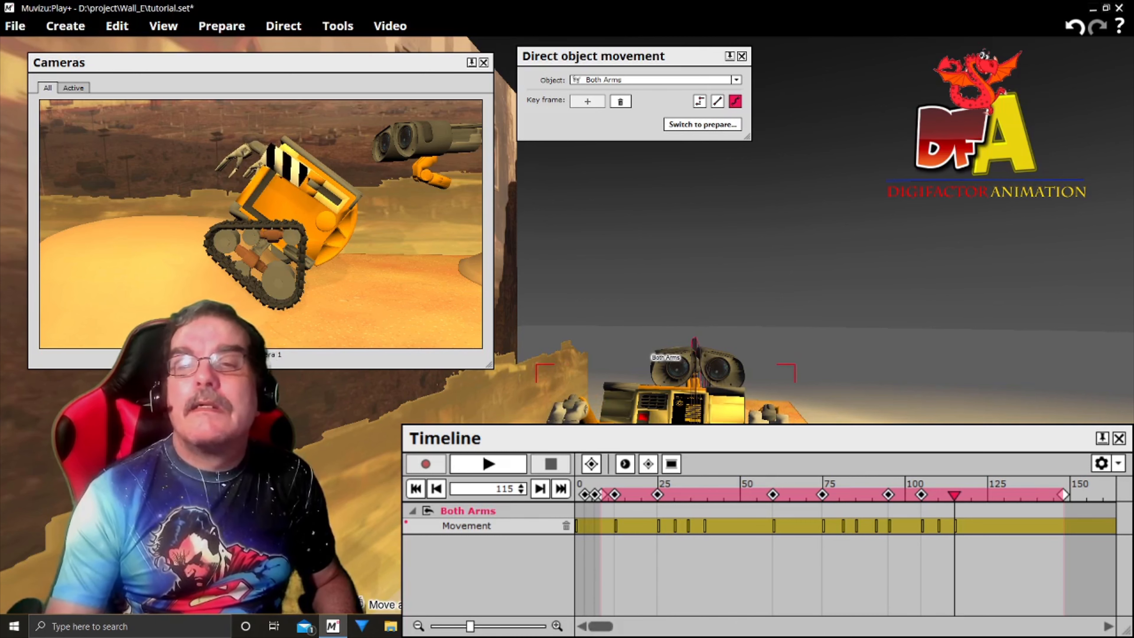
# Step: Add a Both Arms key frame at frame 120, raising the arms up the mound and reducing their tilt to fit the Body
pyautogui.moveTo(954, 495); pyautogui.dragTo(972, 496)
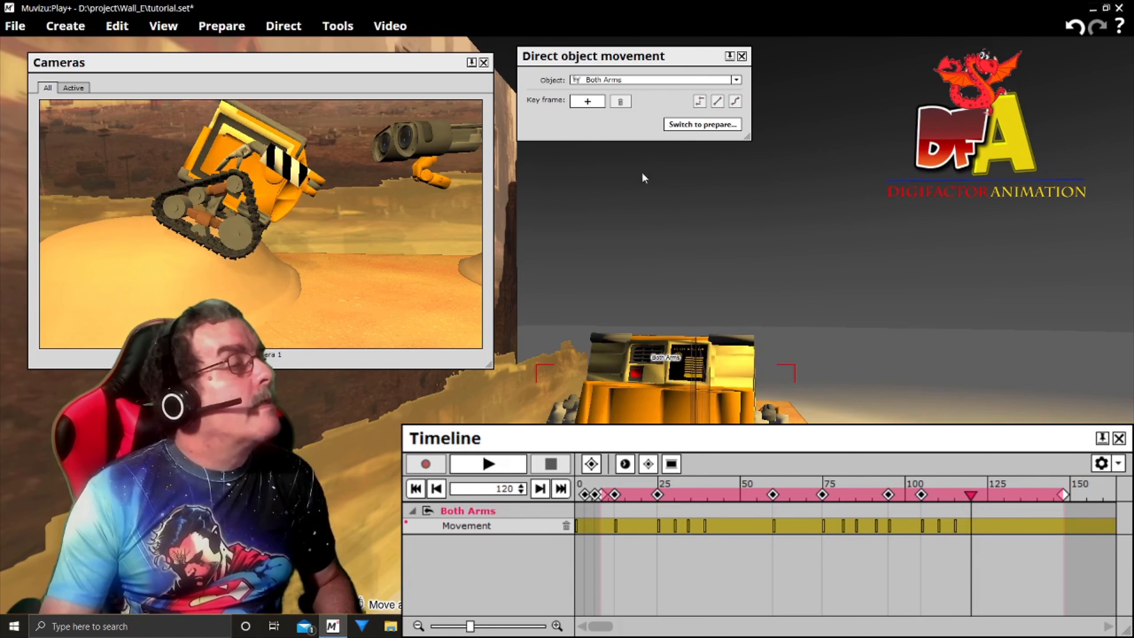
pyautogui.click(588, 102)
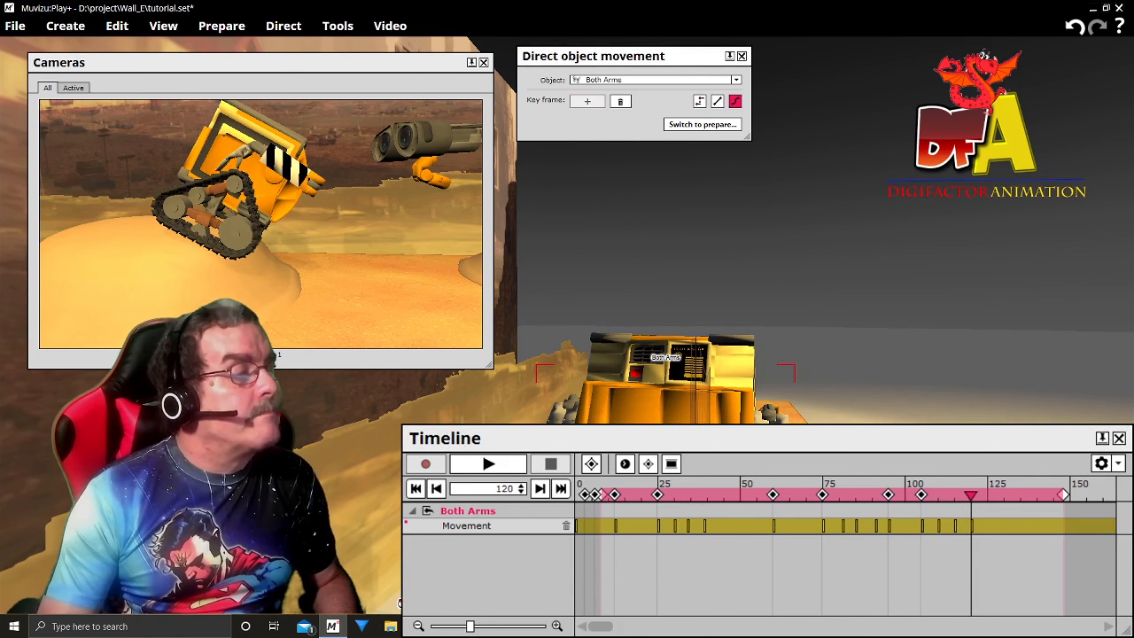
pyautogui.moveTo(666, 357); pyautogui.dragTo(665, 330)
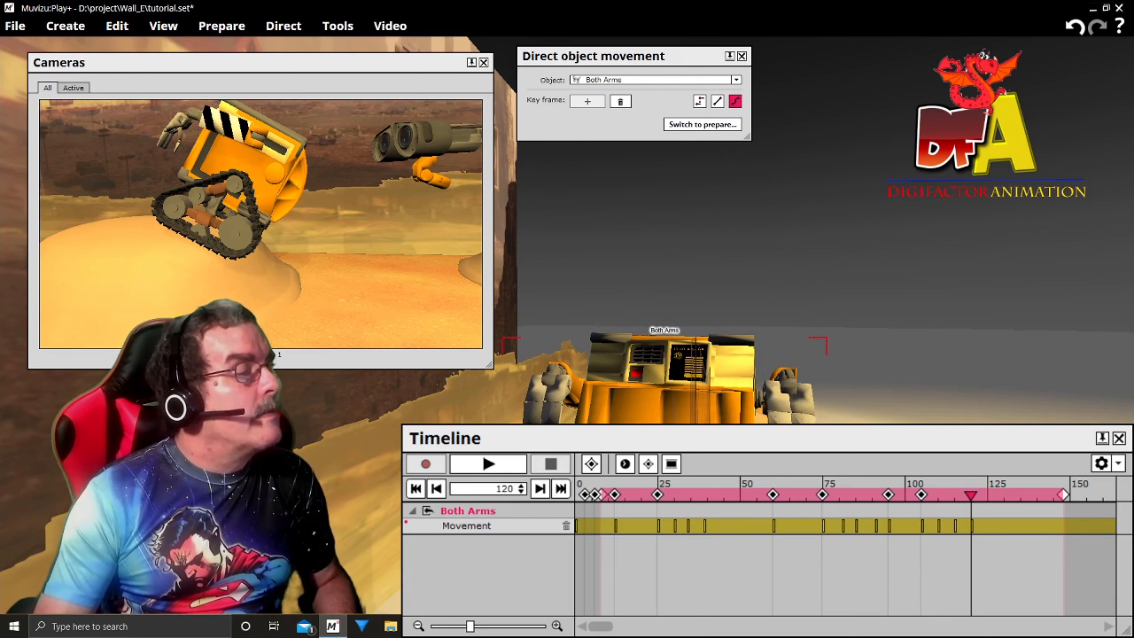
pyautogui.press('Left')
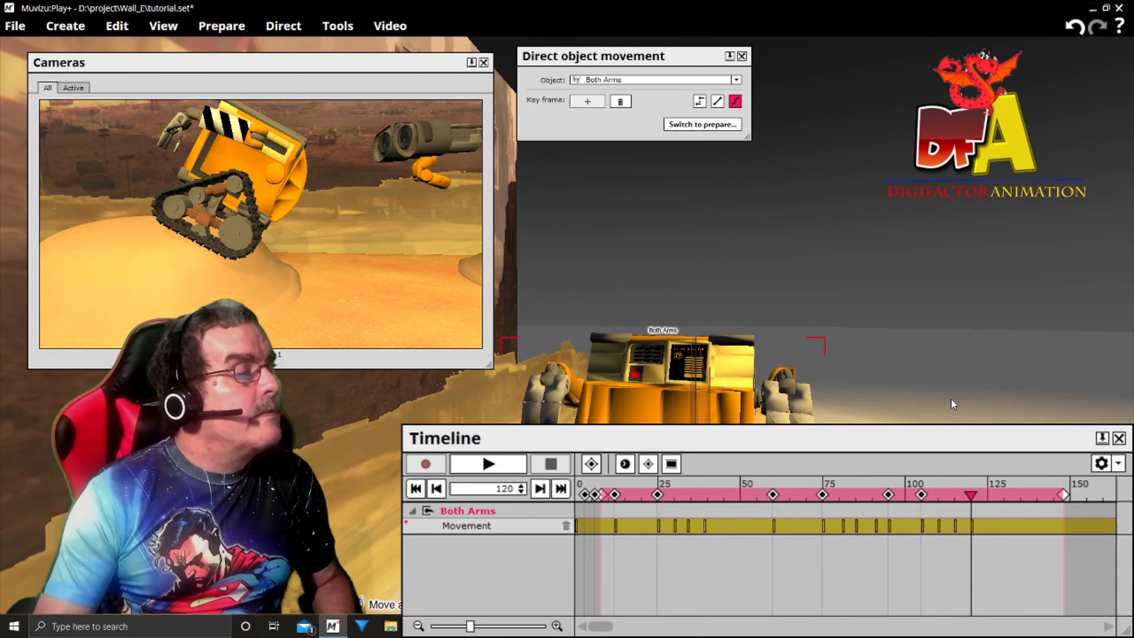
# Step: Add a Both Arms key frame at frame 125, levelling the arms and moving them onto the Body at the mound's crest
pyautogui.moveTo(951, 399); pyautogui.dragTo(994, 386, button='middle')
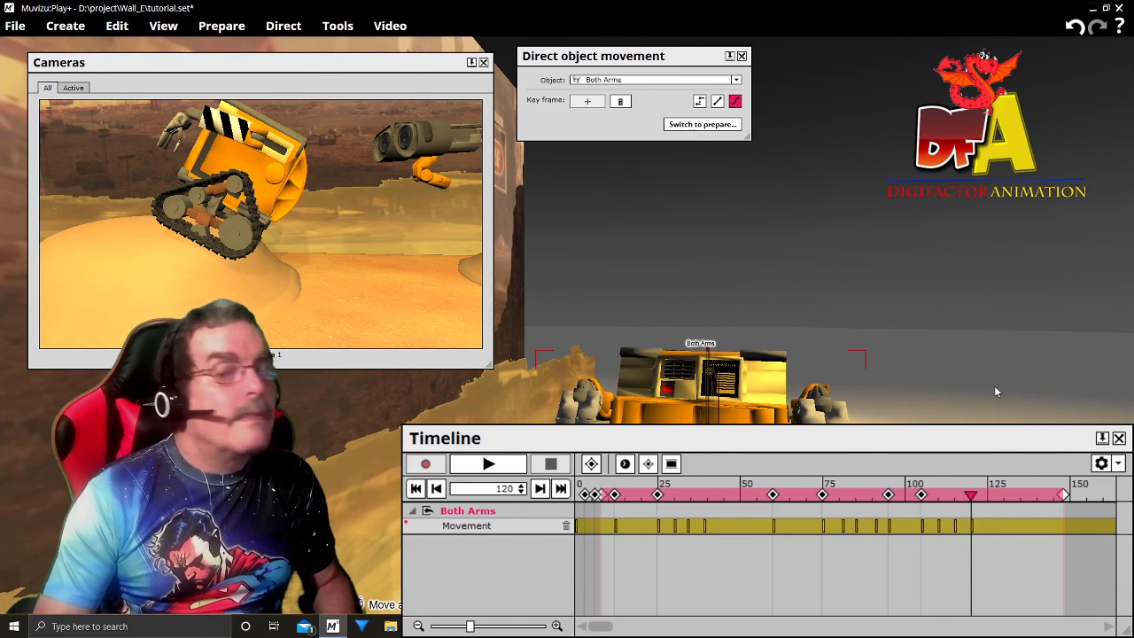
pyautogui.moveTo(969, 501); pyautogui.dragTo(987, 503)
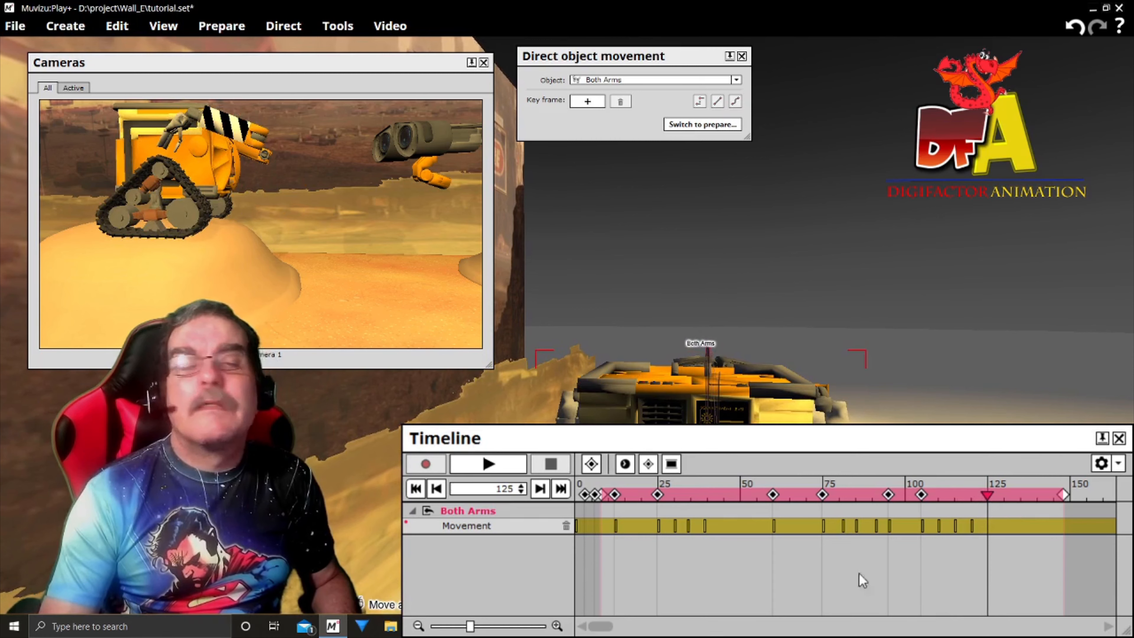
pyautogui.click(596, 104)
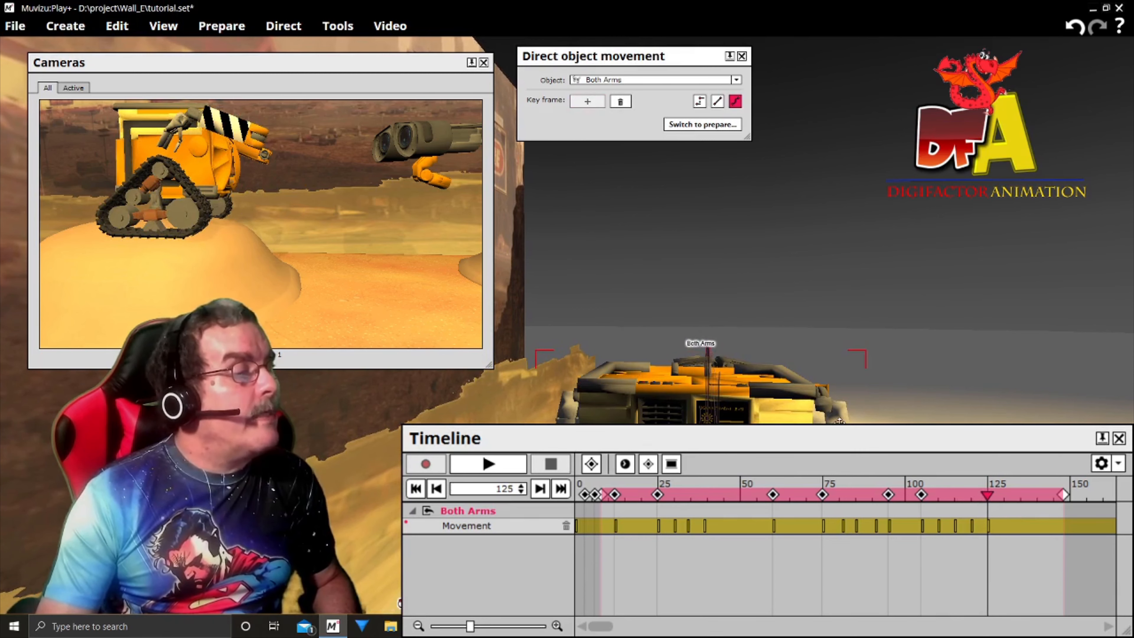
pyautogui.moveTo(695, 358)
pyautogui.mouseDown()
pyautogui.moveTo(681, 366)
pyautogui.moveTo(679, 338)
pyautogui.moveTo(693, 377)
pyautogui.mouseUp()
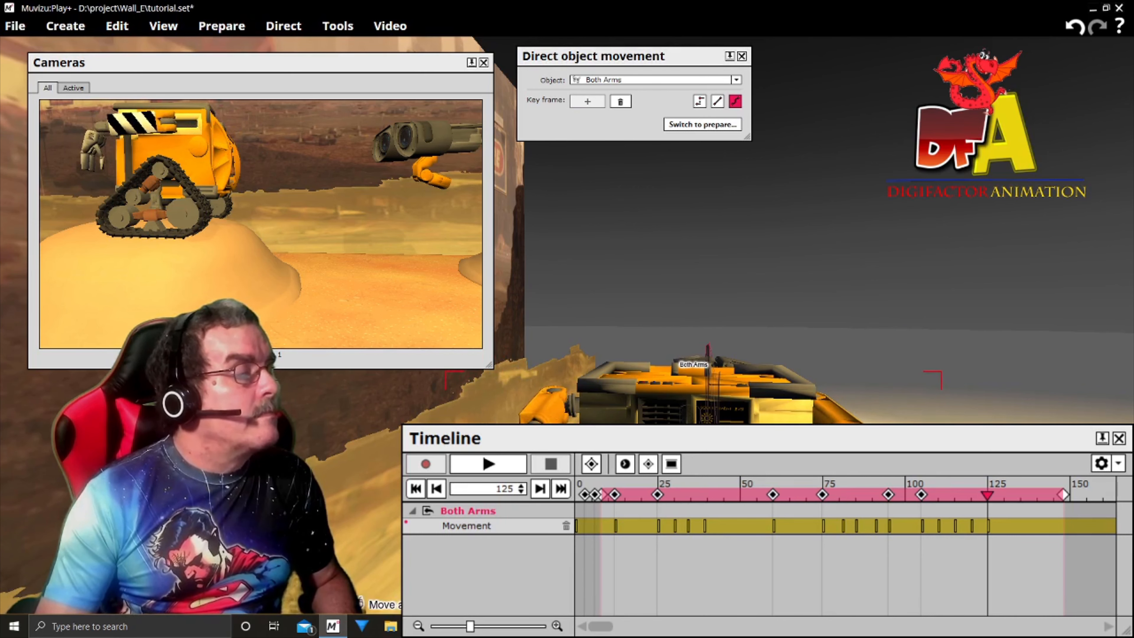
pyautogui.moveTo(693, 377); pyautogui.dragTo(693, 382)
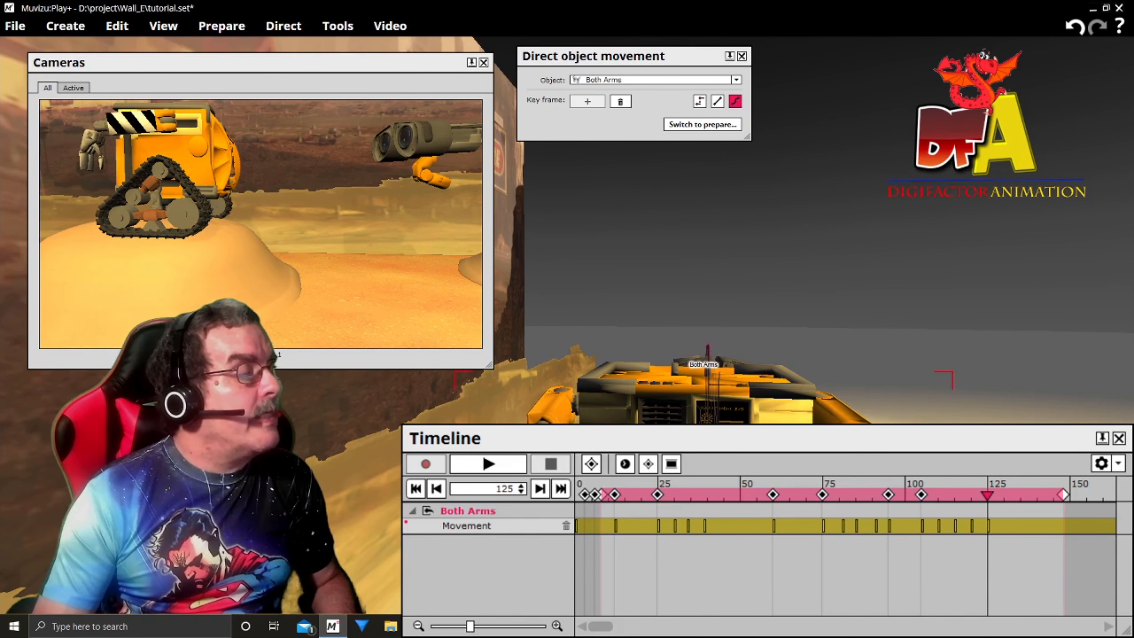
# Step: Reposition Camera 1 so its view takes in the whole Body and arms at the top of the mound
pyautogui.moveTo(693, 377); pyautogui.dragTo(644, 336, button='middle')
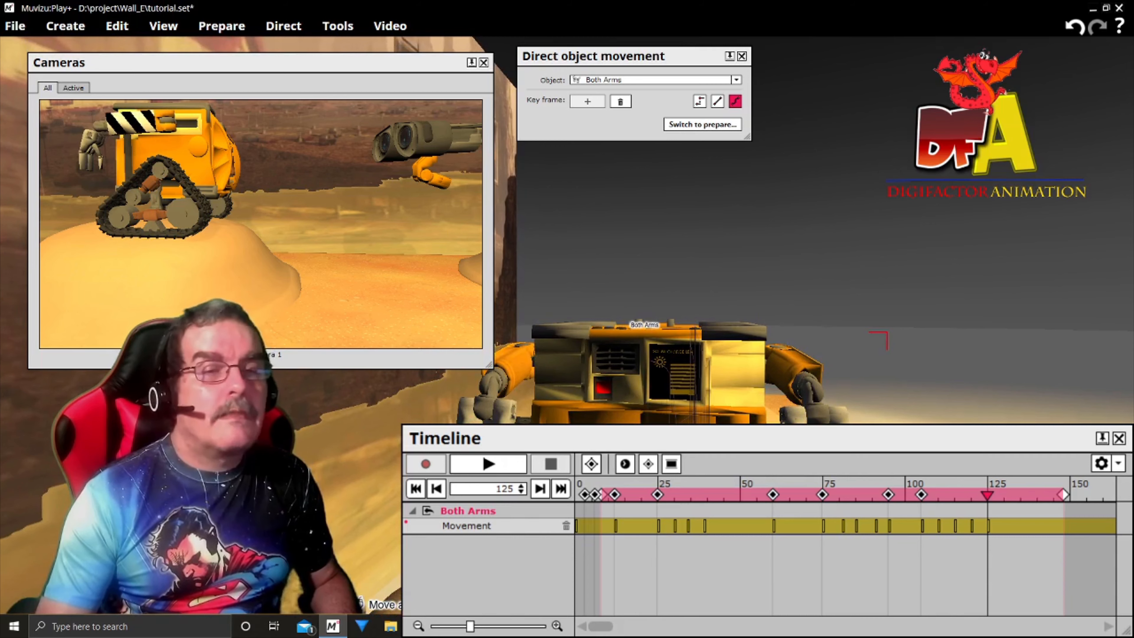
pyautogui.moveTo(783, 395); pyautogui.dragTo(792, 456, button='middle')
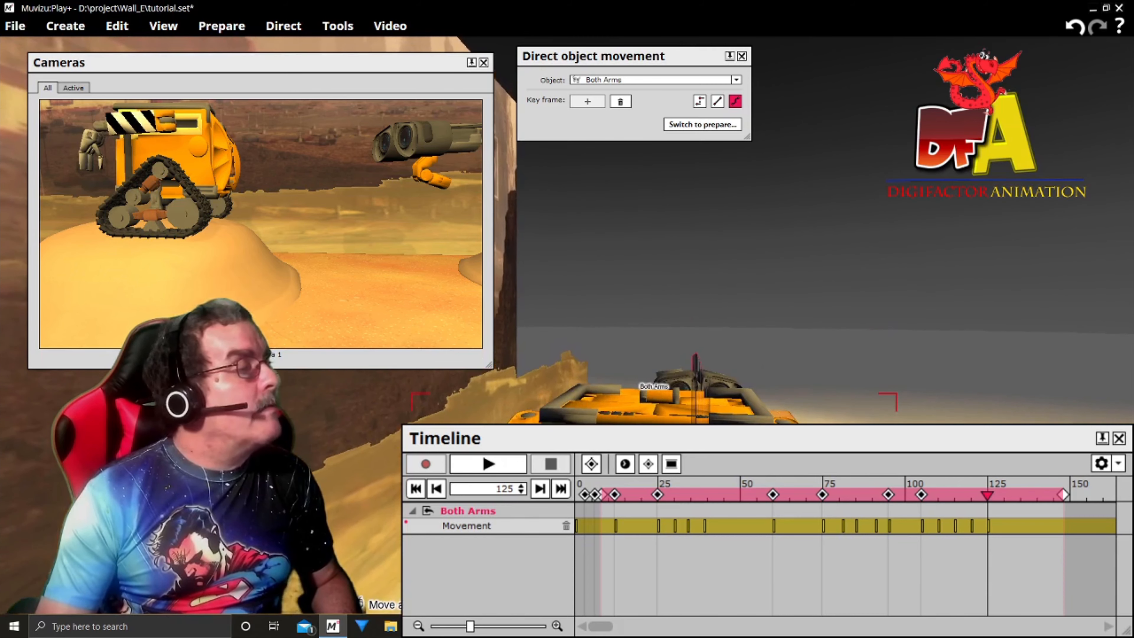
pyautogui.moveTo(974, 358); pyautogui.dragTo(1014, 335)
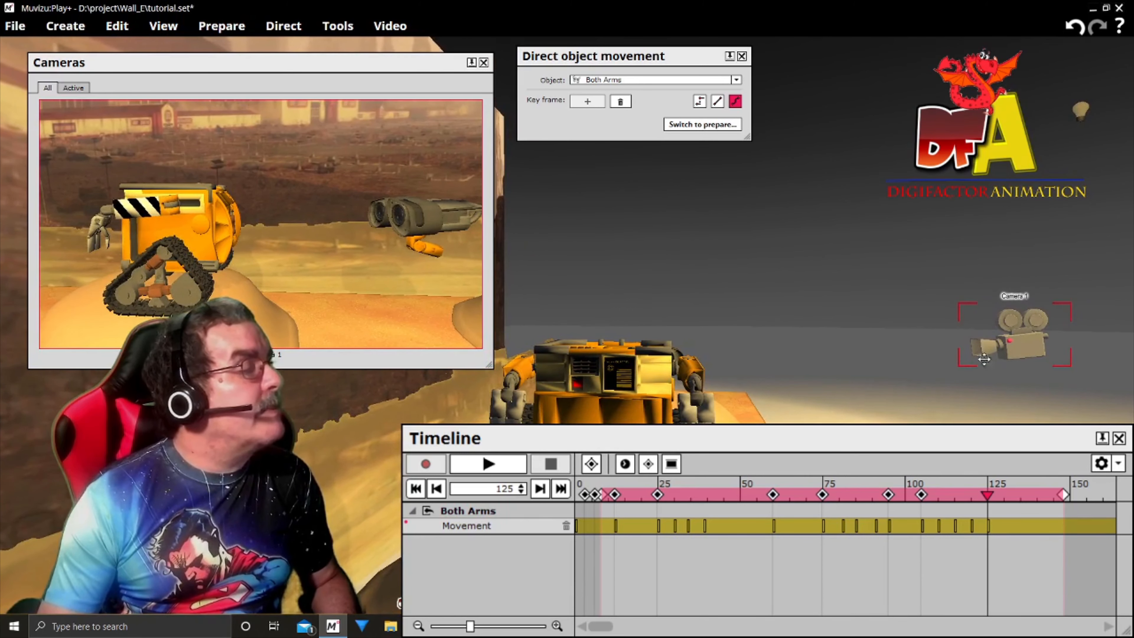
pyautogui.moveTo(914, 361); pyautogui.dragTo(888, 362)
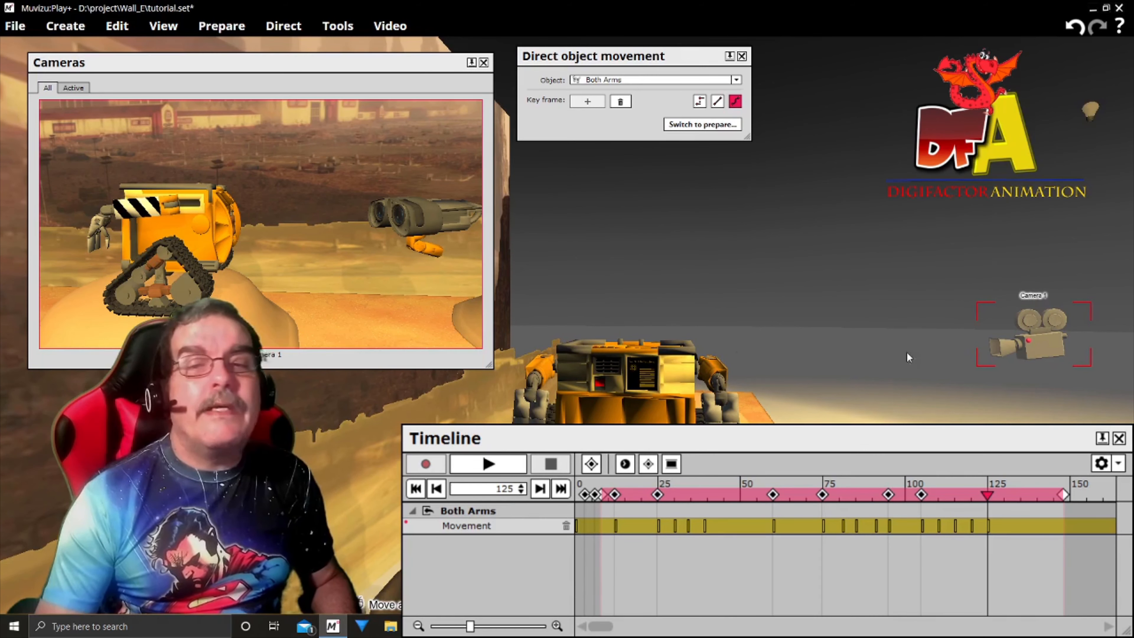
# Step: Add a Head with neck key frame at frame 105 and move the head down and forward onto the Body
pyautogui.moveTo(777, 305); pyautogui.dragTo(777, 260)
pyautogui.moveTo(637, 361); pyautogui.dragTo(638, 387, button='right')
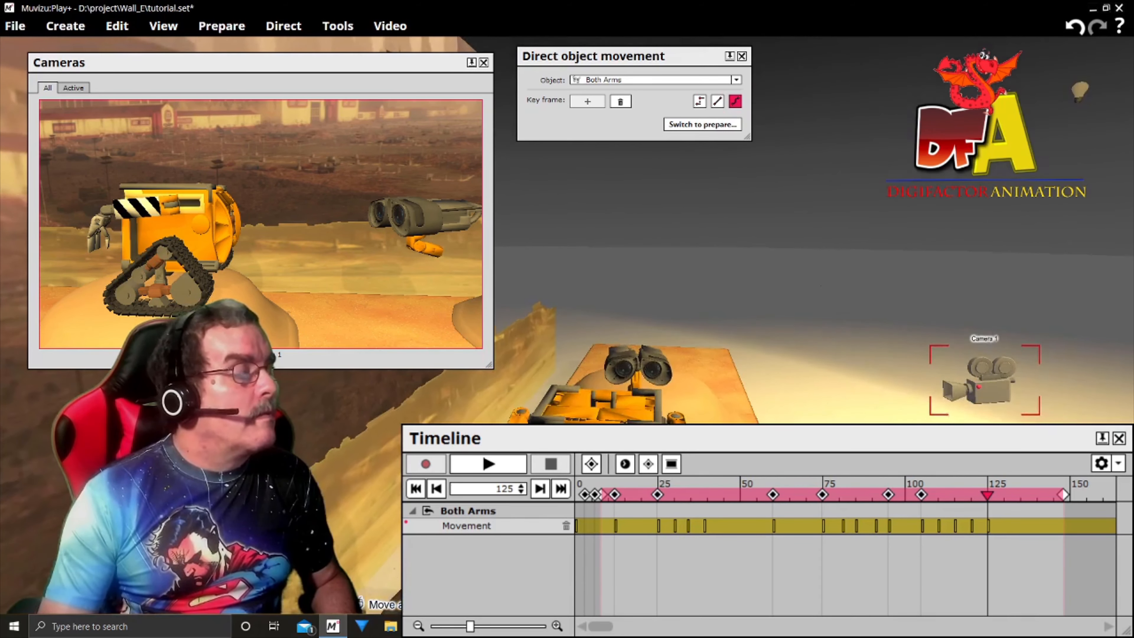
pyautogui.click(622, 376)
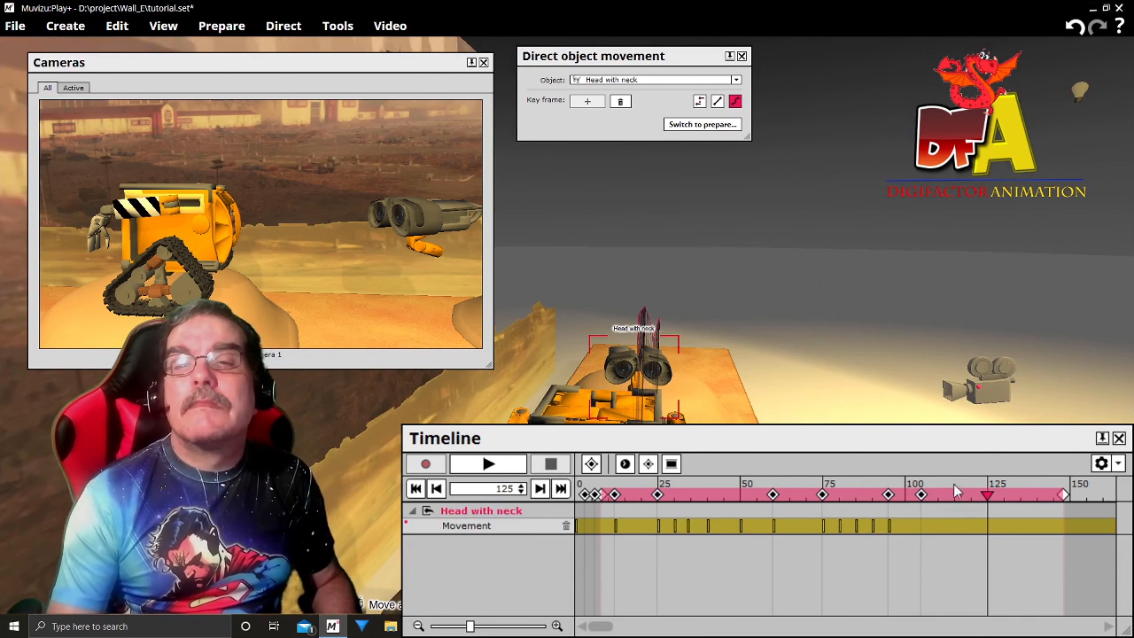
pyautogui.moveTo(983, 494); pyautogui.dragTo(921, 504)
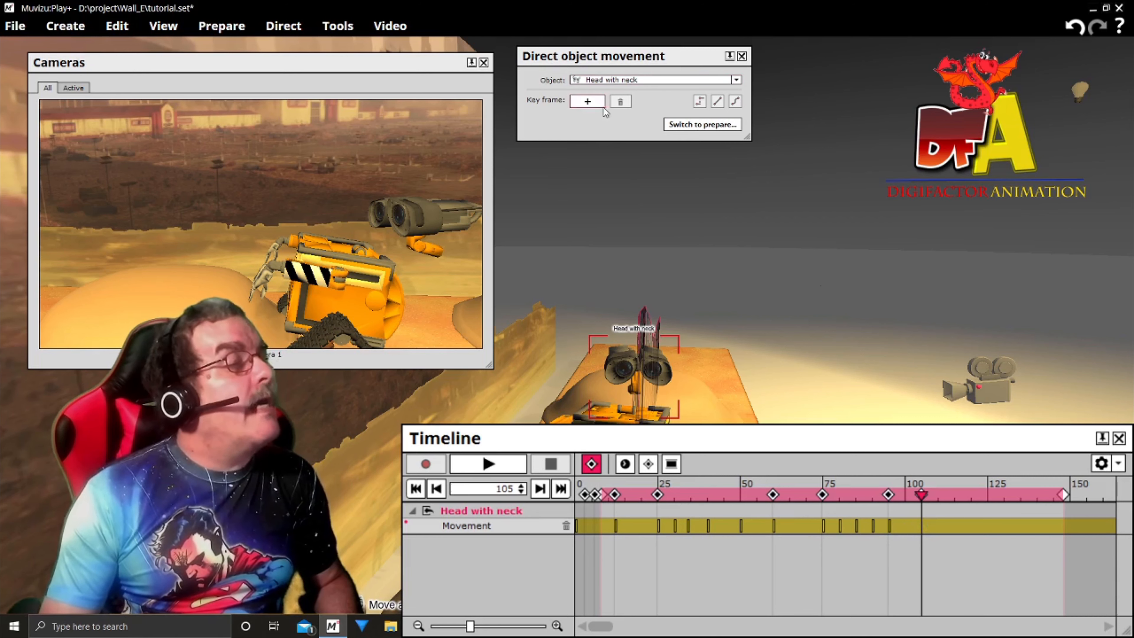
pyautogui.click(735, 101)
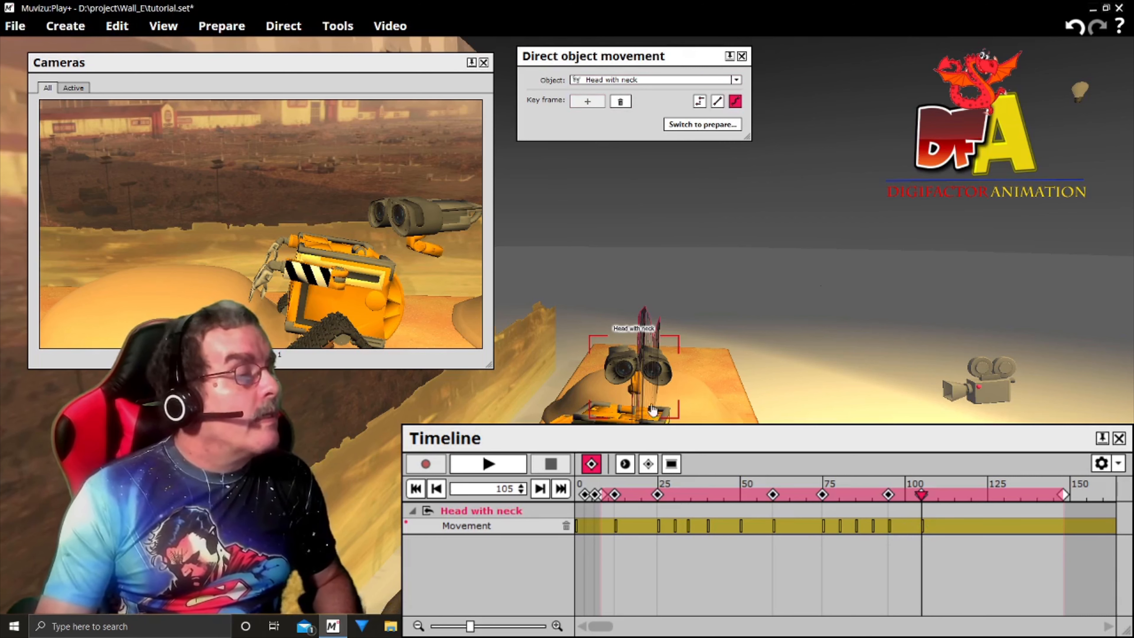
pyautogui.moveTo(652, 367)
pyautogui.mouseDown()
pyautogui.moveTo(645, 384)
pyautogui.moveTo(636, 368)
pyautogui.mouseUp()
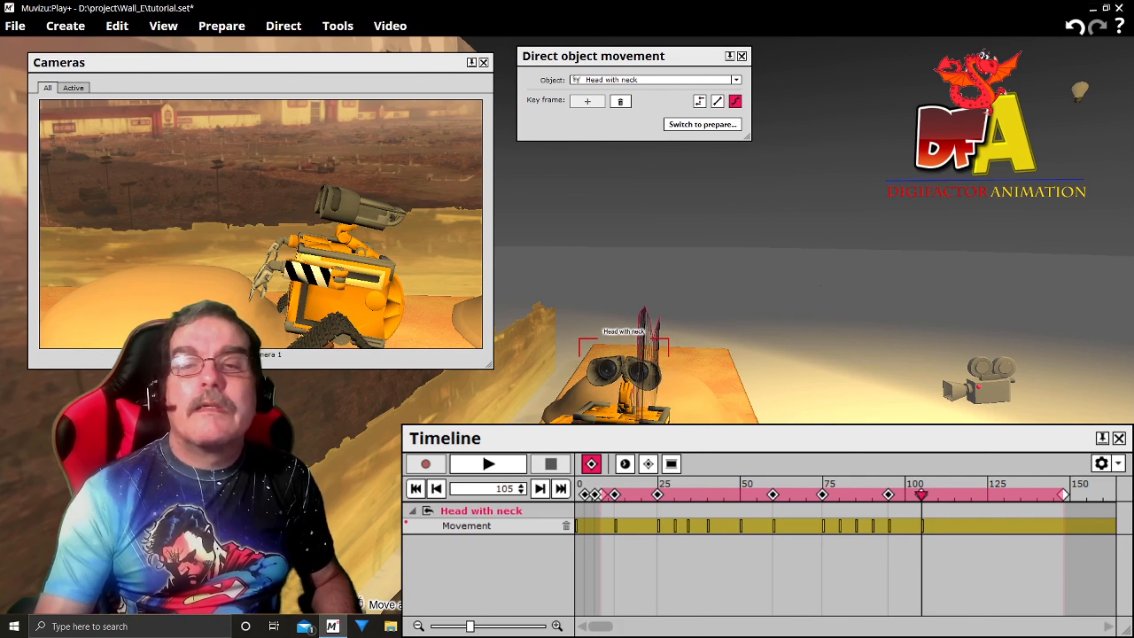
# Step: Add a Head with neck key frame at frame 110, tilting the head further back and seating its neck on the Body
pyautogui.moveTo(920, 501)
pyautogui.mouseDown()
pyautogui.moveTo(888, 510)
pyautogui.moveTo(937, 509)
pyautogui.mouseUp()
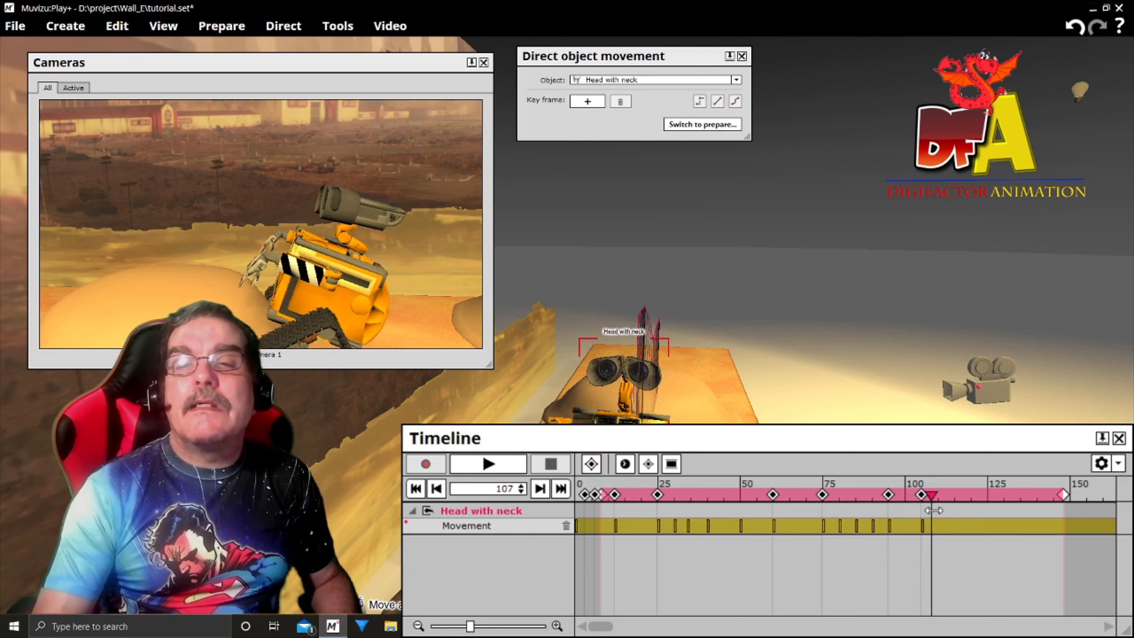
pyautogui.click(593, 105)
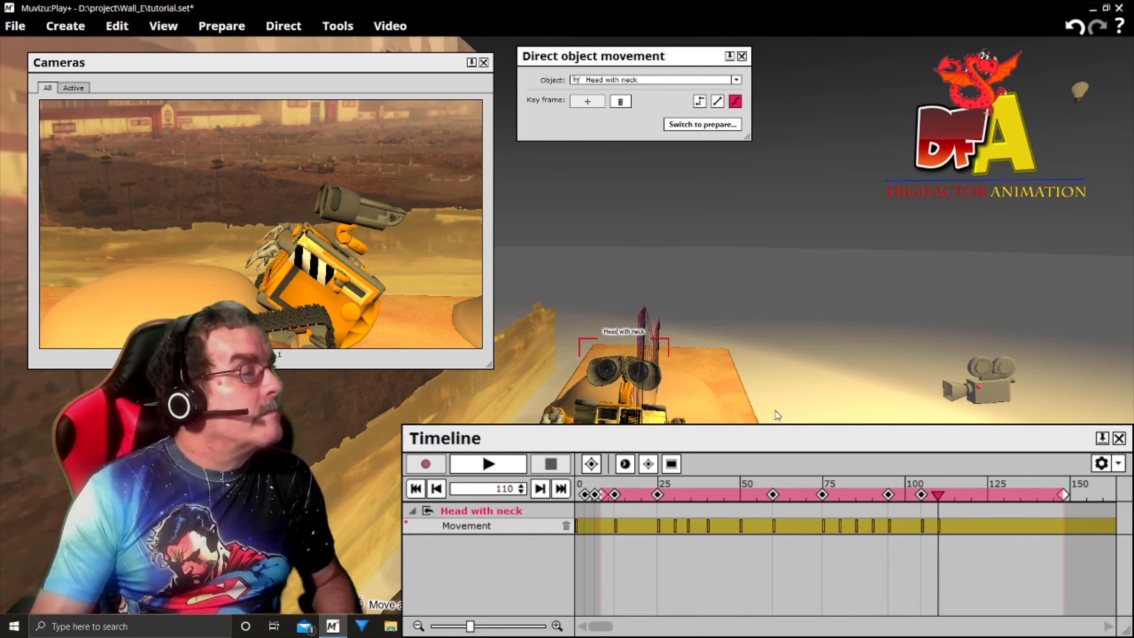
pyautogui.press('w')
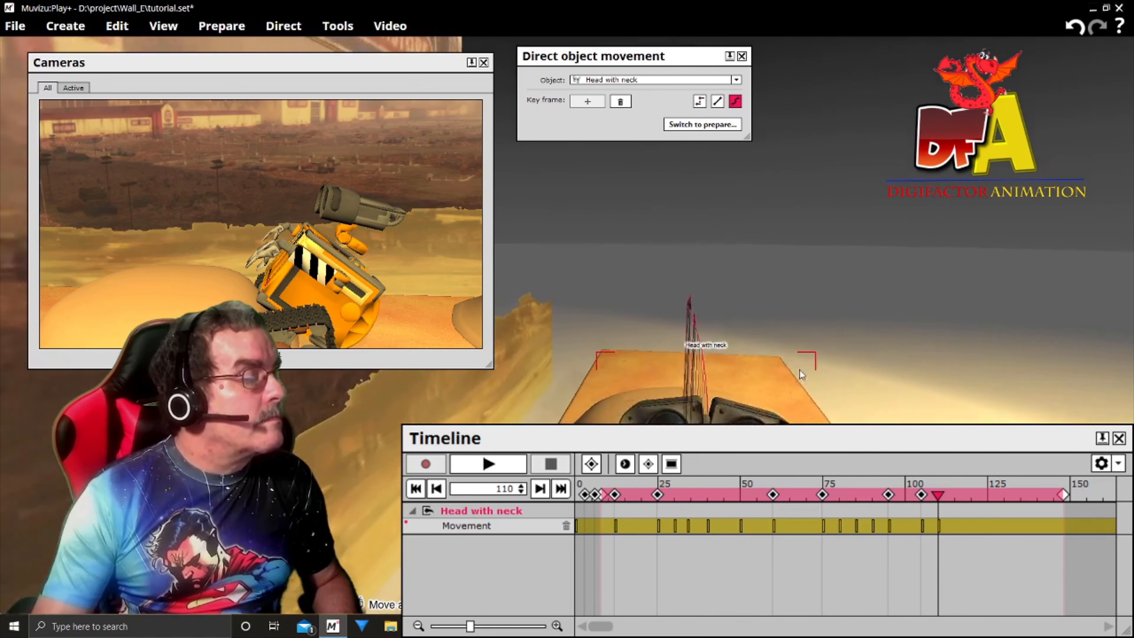
pyautogui.moveTo(868, 349); pyautogui.dragTo(868, 420, button='right')
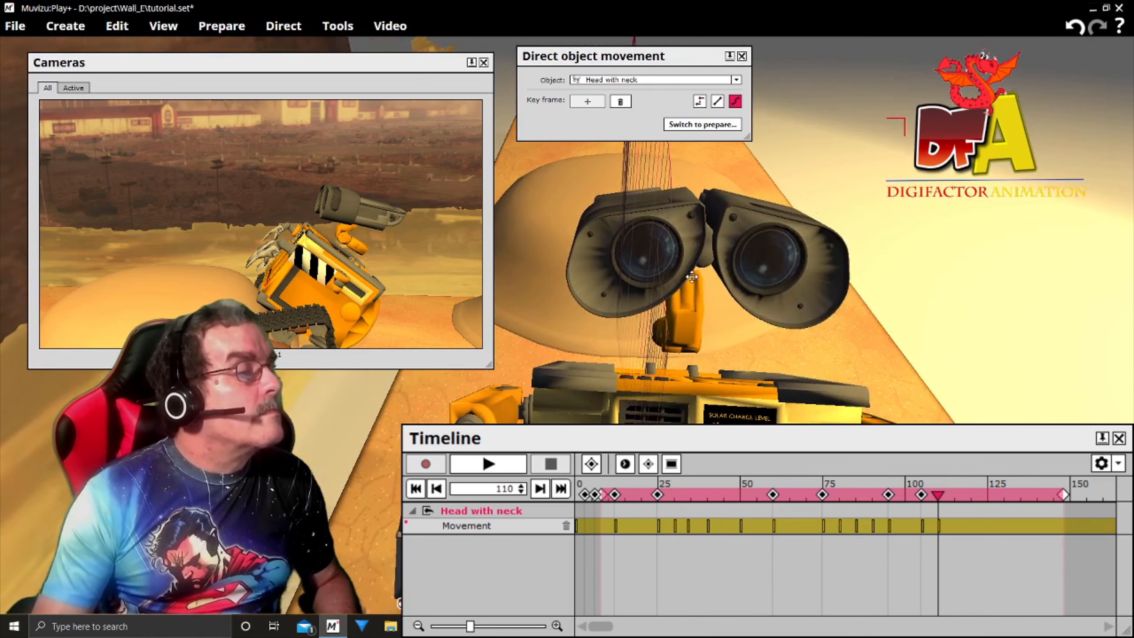
pyautogui.moveTo(691, 277)
pyautogui.mouseDown()
pyautogui.moveTo(704, 318)
pyautogui.moveTo(697, 255)
pyautogui.mouseUp()
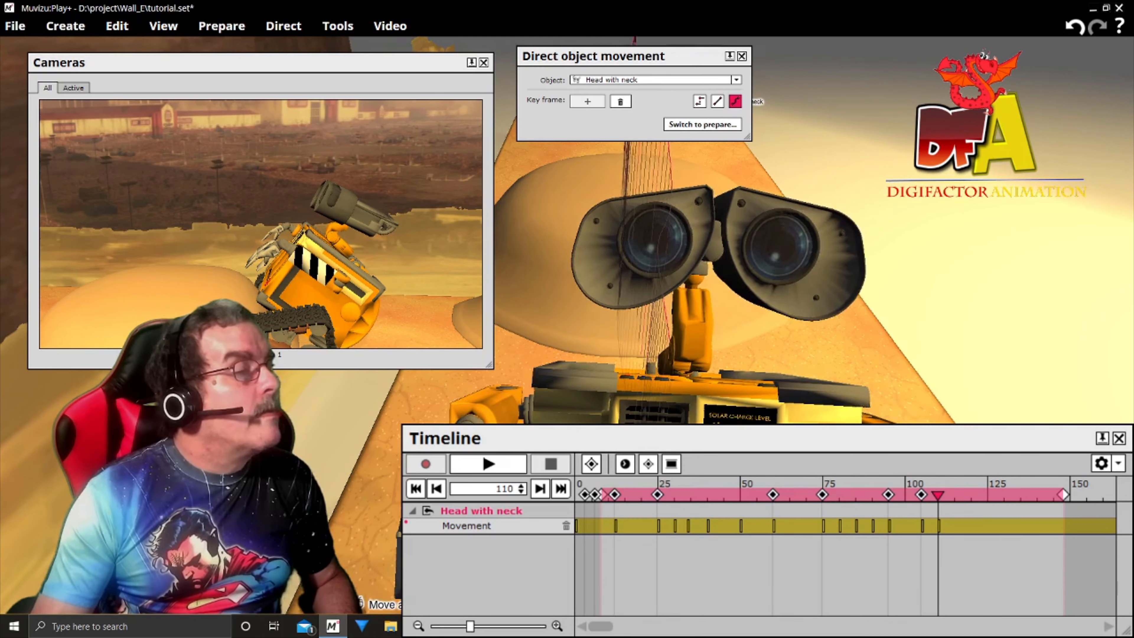
pyautogui.moveTo(697, 256); pyautogui.dragTo(455, 257, button='right')
pyautogui.moveTo(700, 250); pyautogui.dragTo(757, 258)
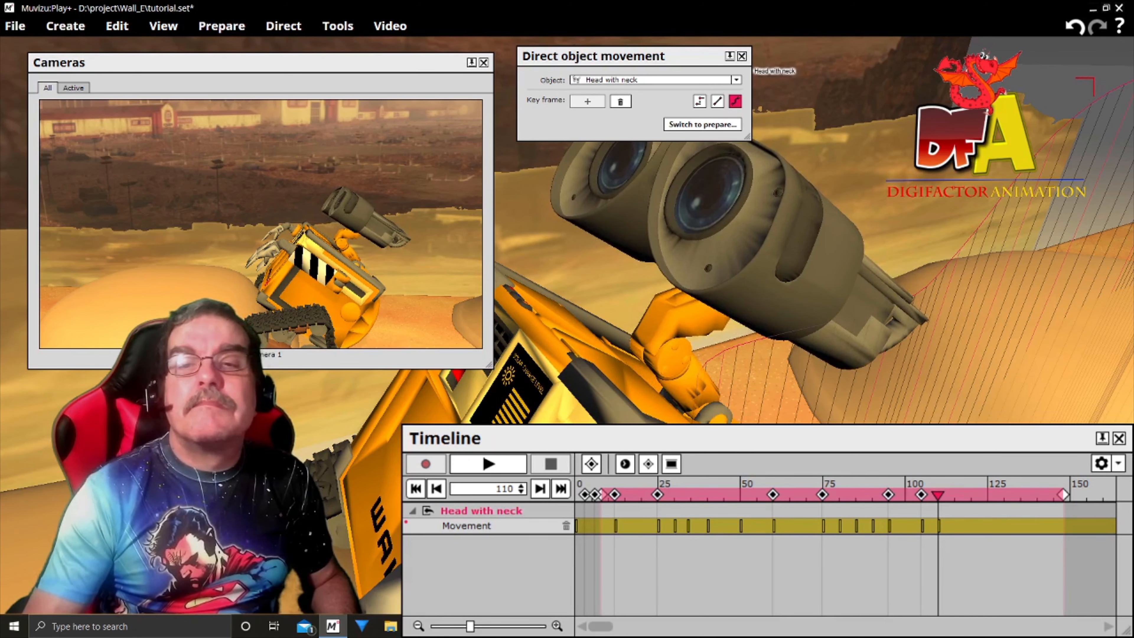
# Step: Add a Head with neck key frame at frame 115, tilting the head back more and moving it forward to stay attached to the Body
pyautogui.scroll(-2, 924, 243)
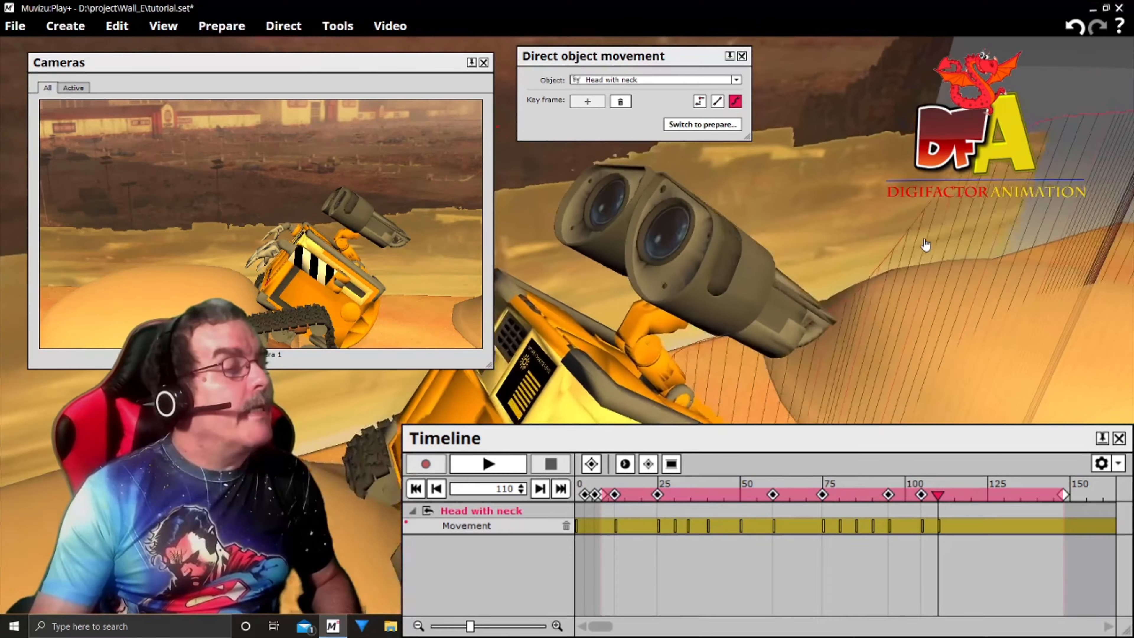
pyautogui.scroll(-5, 925, 243)
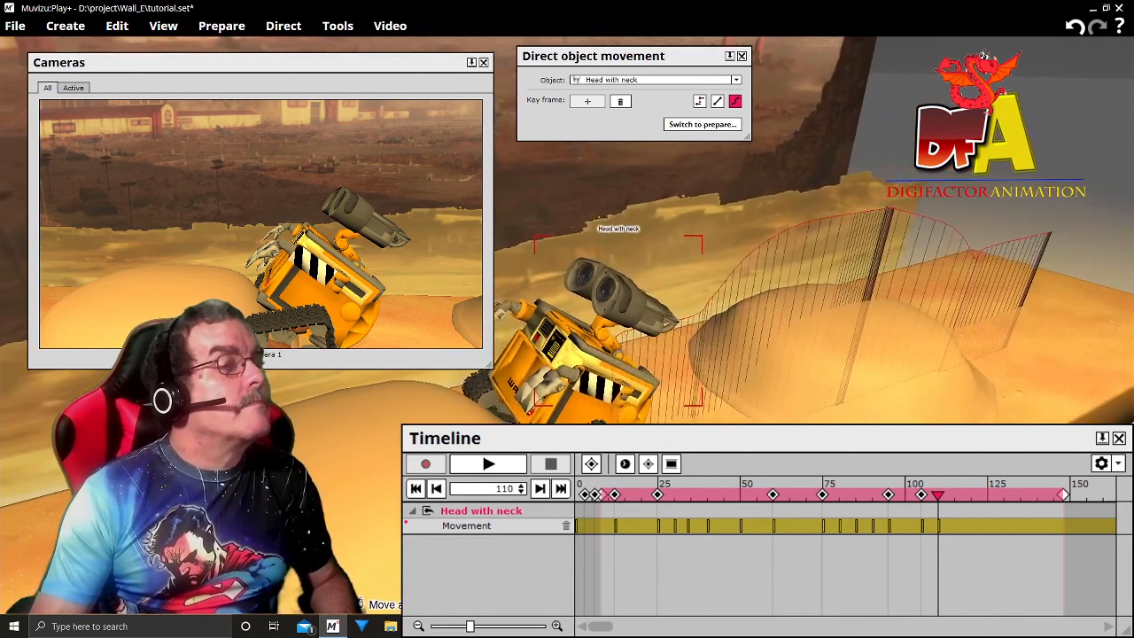
pyautogui.moveTo(925, 243); pyautogui.dragTo(875, 244)
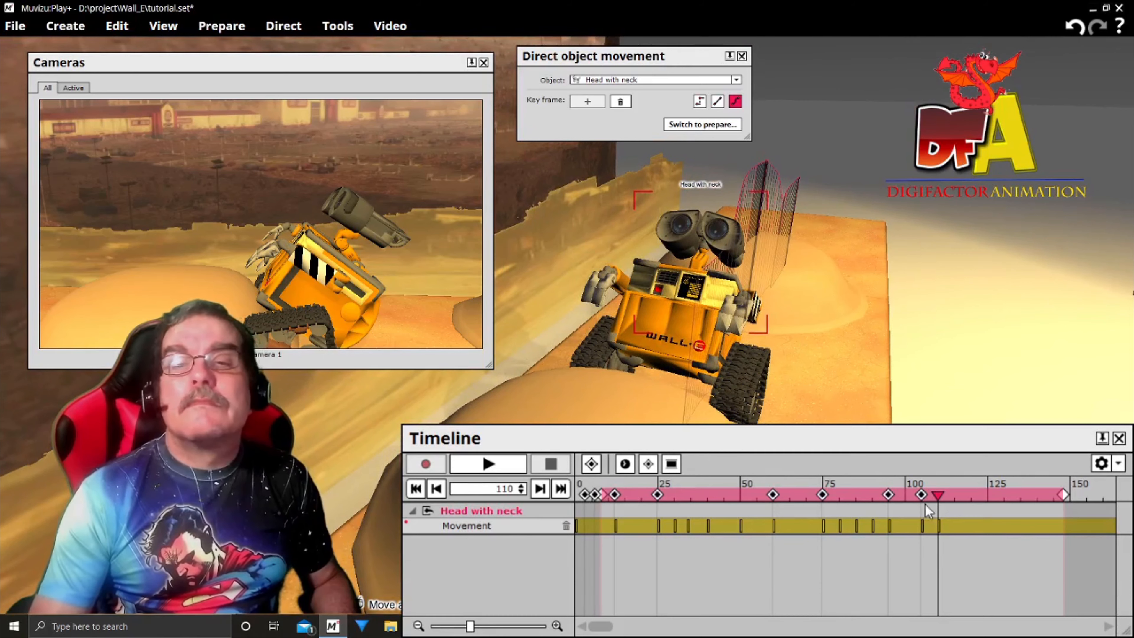
pyautogui.moveTo(935, 494); pyautogui.dragTo(954, 495)
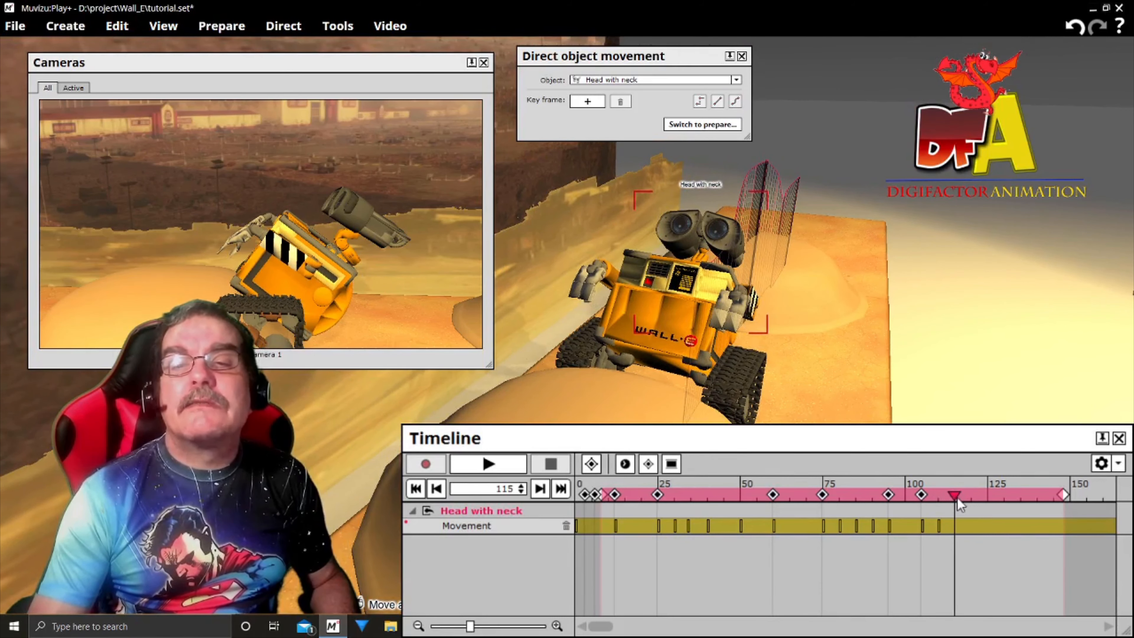
pyautogui.moveTo(979, 382); pyautogui.dragTo(987, 346)
pyautogui.click(587, 101)
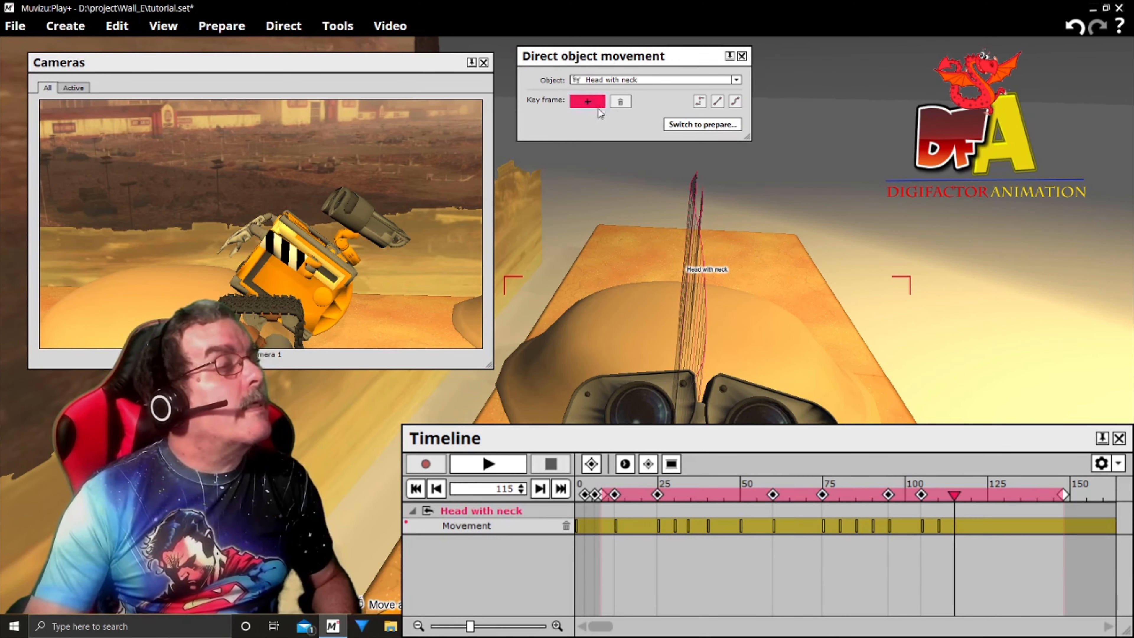
pyautogui.moveTo(683, 389)
pyautogui.mouseDown()
pyautogui.moveTo(688, 421)
pyautogui.moveTo(687, 394)
pyautogui.moveTo(714, 386)
pyautogui.moveTo(703, 389)
pyautogui.mouseUp()
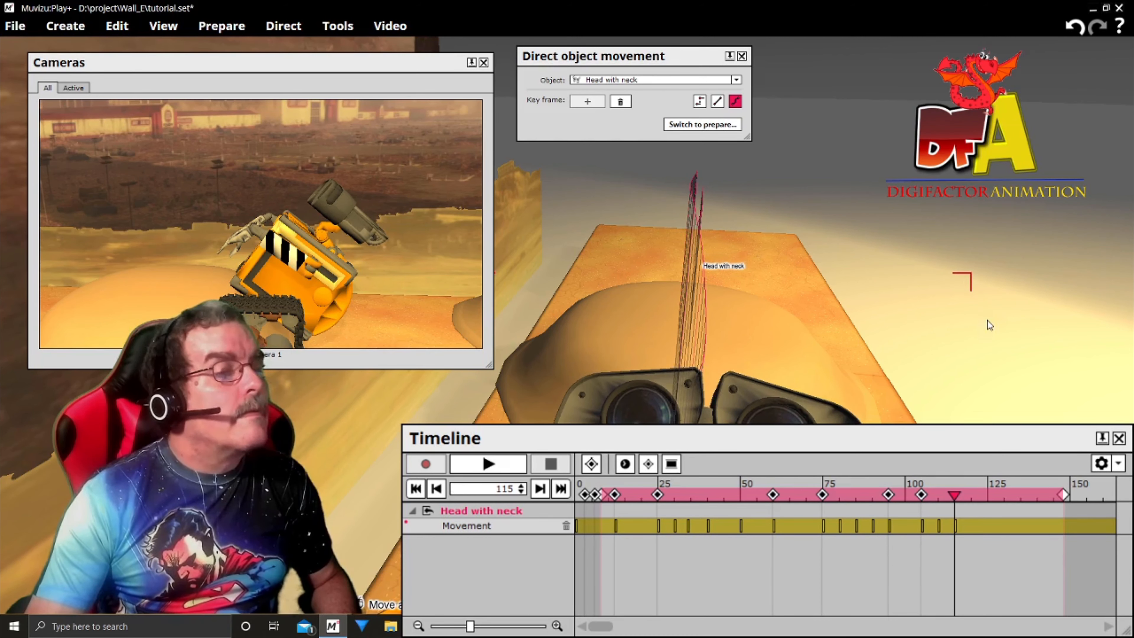
pyautogui.moveTo(987, 319); pyautogui.dragTo(951, 411)
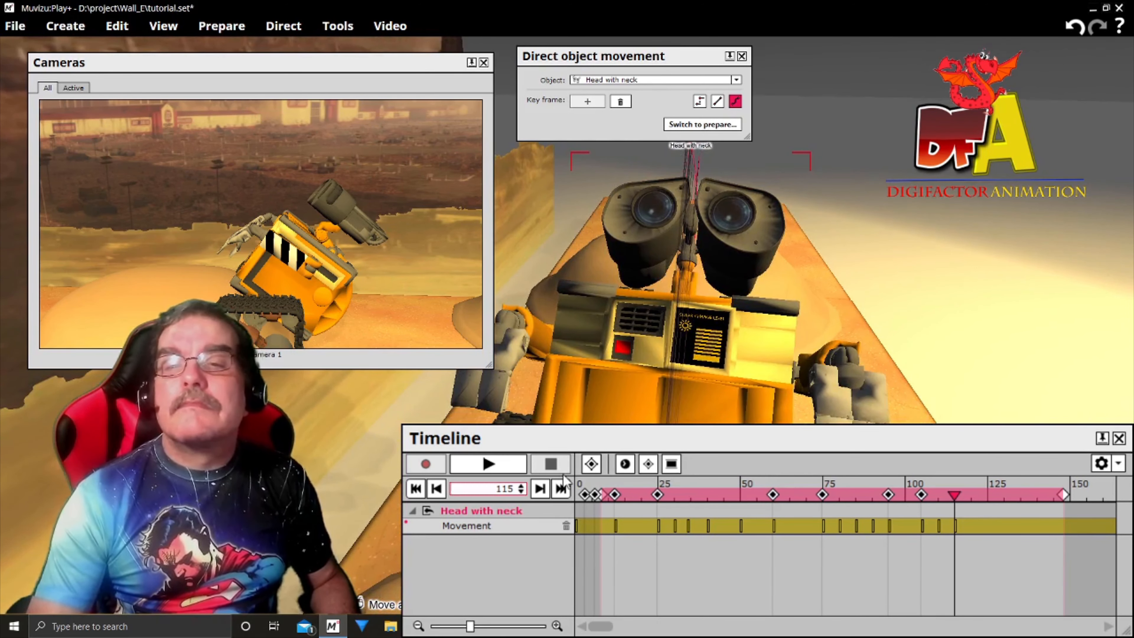
# Step: Add a Head with neck key frame at frame 121, raising the head onto the Body with less tilt, and save the set
pyautogui.moveTo(955, 495); pyautogui.dragTo(976, 494)
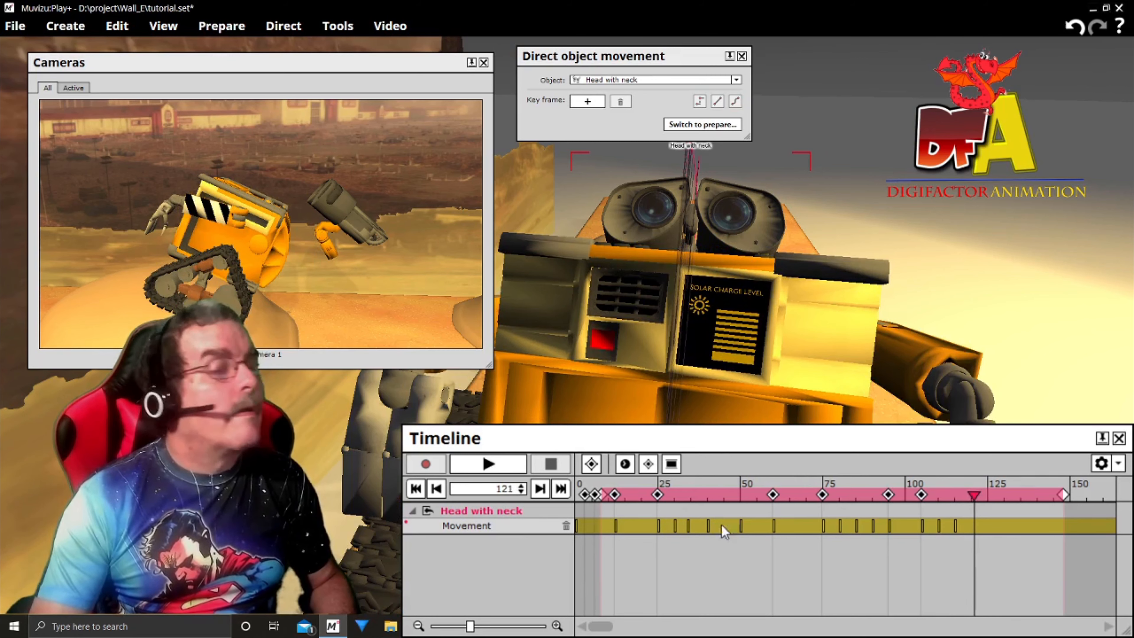
pyautogui.click(587, 102)
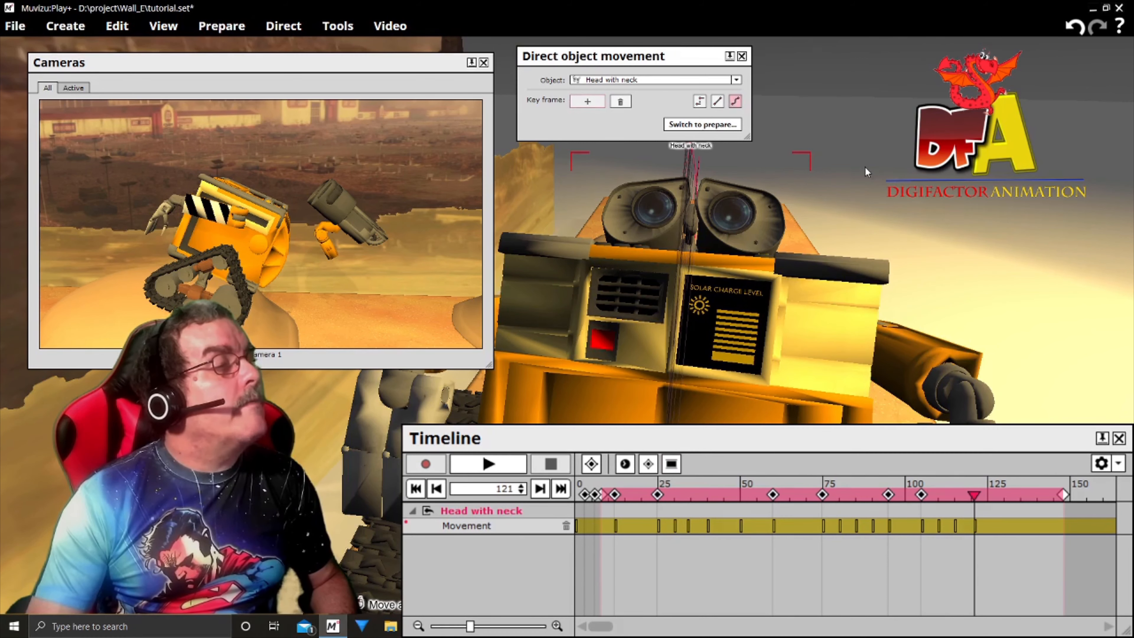
pyautogui.moveTo(727, 340); pyautogui.dragTo(732, 386)
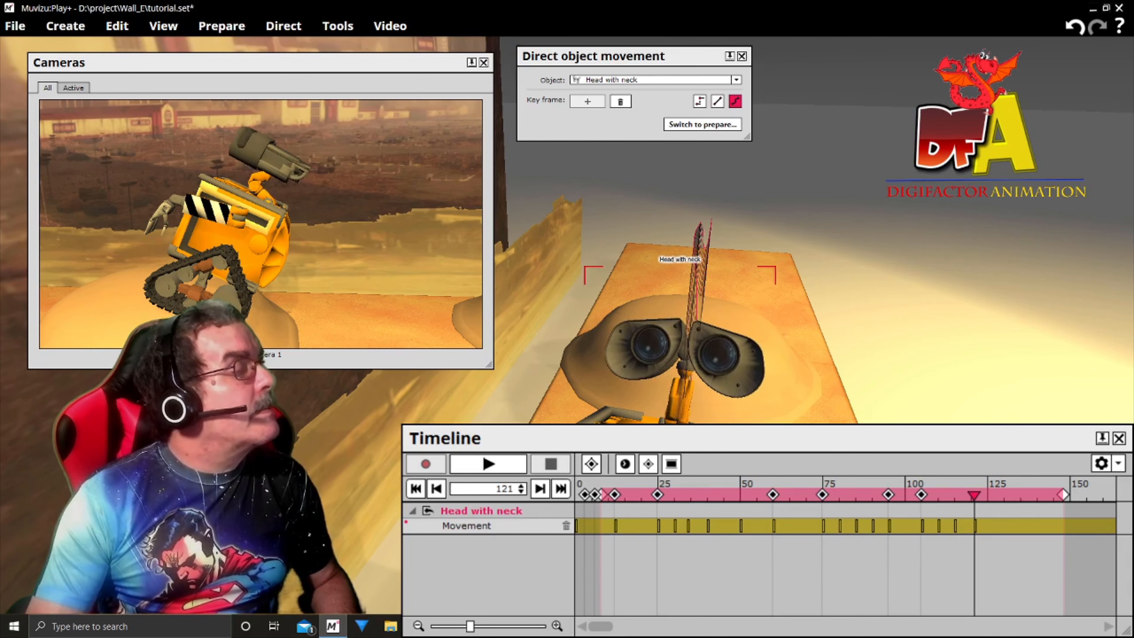
pyautogui.moveTo(881, 190); pyautogui.dragTo(867, 192, button='middle')
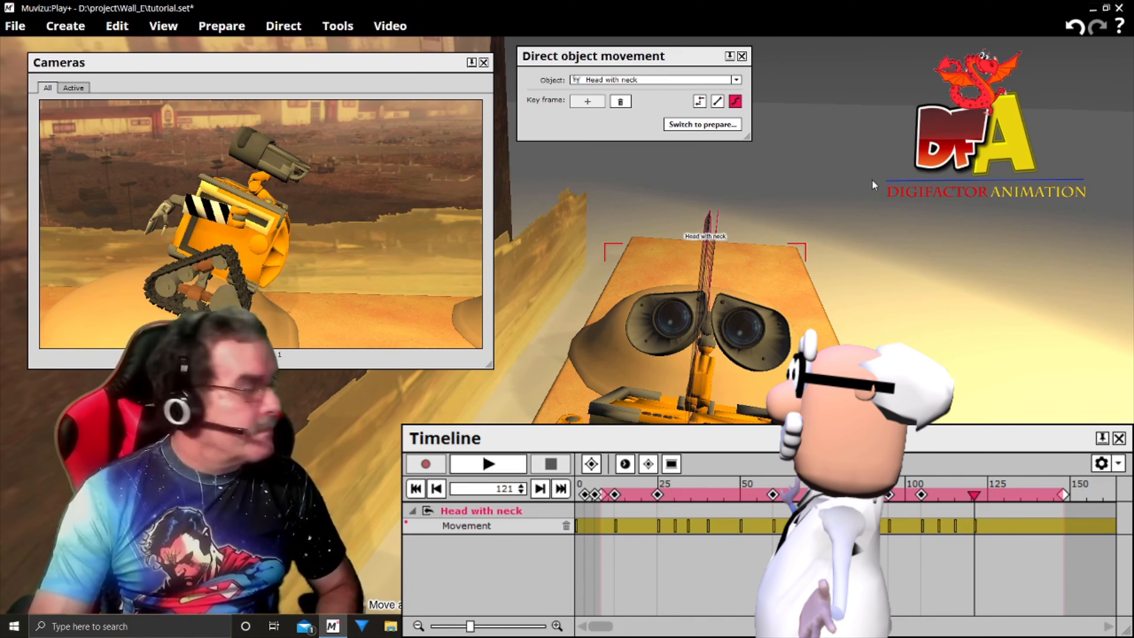
pyautogui.click(18, 28)
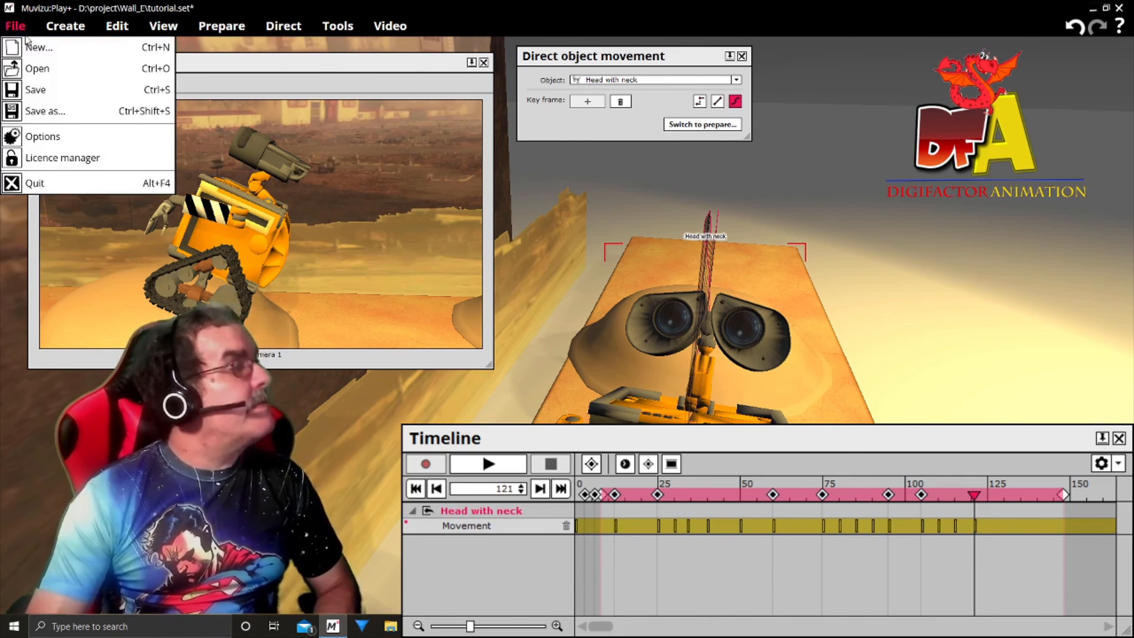
pyautogui.click(42, 92)
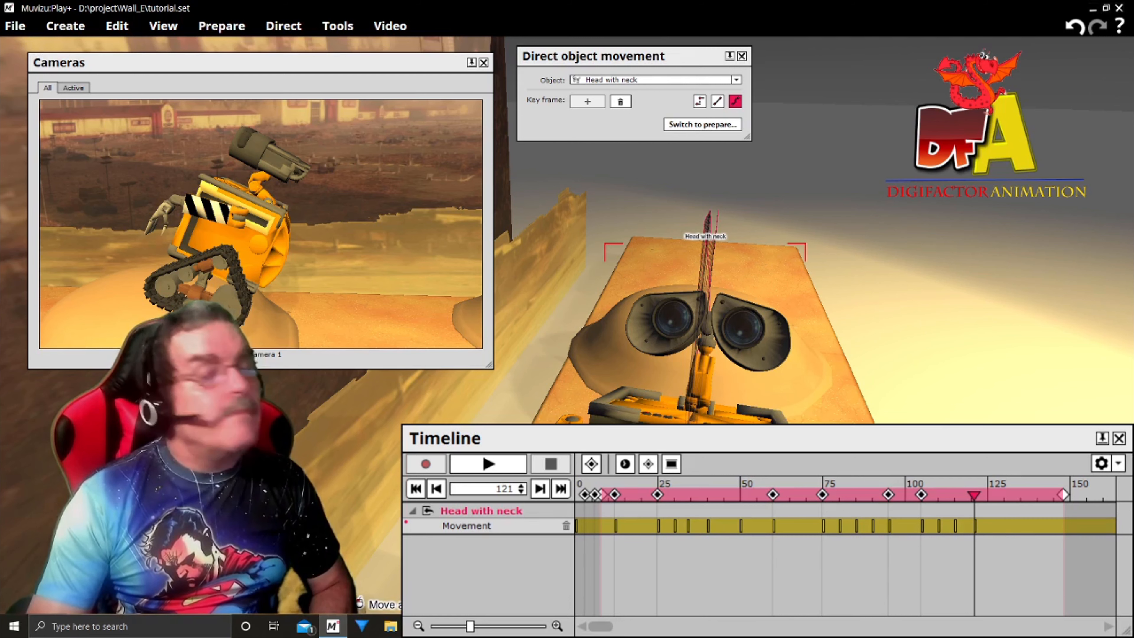
# Step: Add a Head with neck key frame at frame 125, levelling the head and fitting its neck onto the Body at the mound's crest
pyautogui.moveTo(974, 495); pyautogui.dragTo(989, 494)
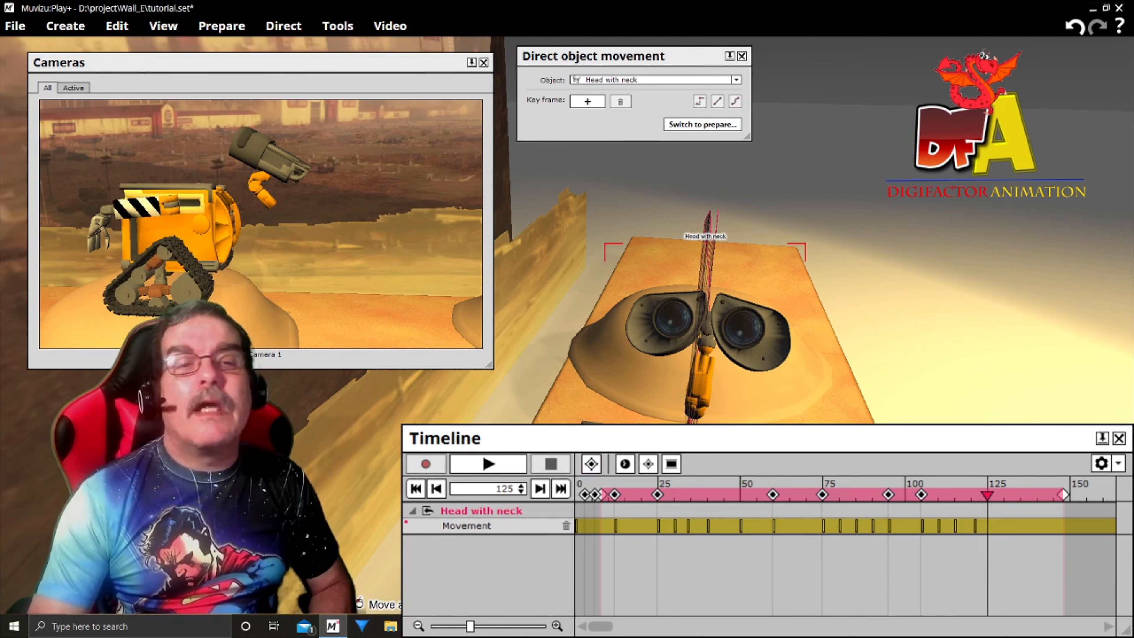
pyautogui.click(597, 104)
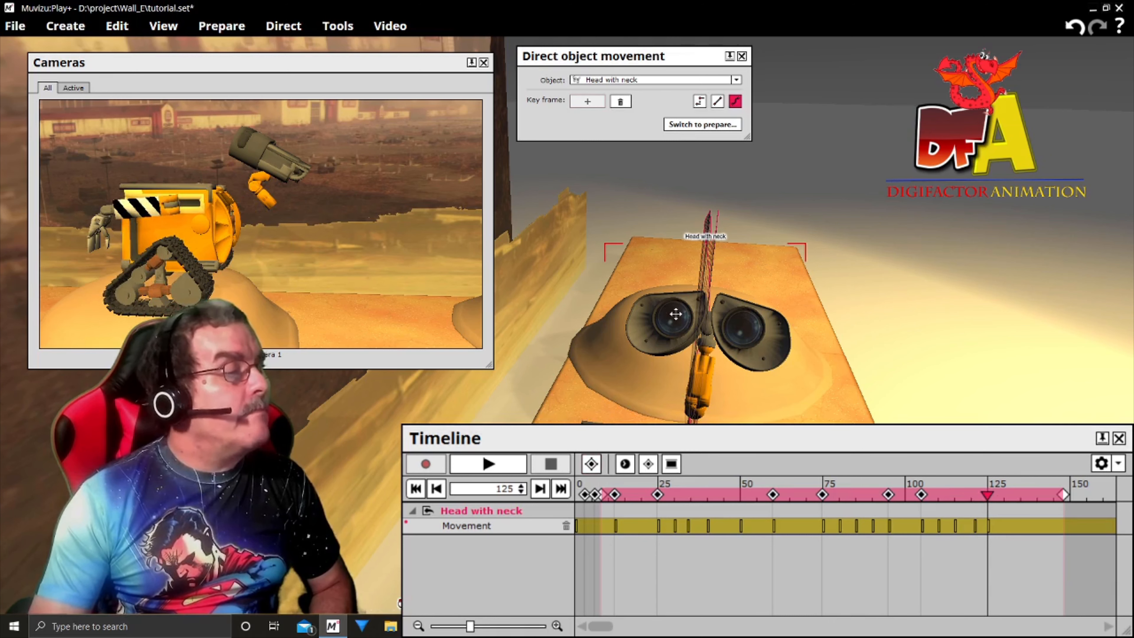
pyautogui.moveTo(675, 314); pyautogui.dragTo(638, 401)
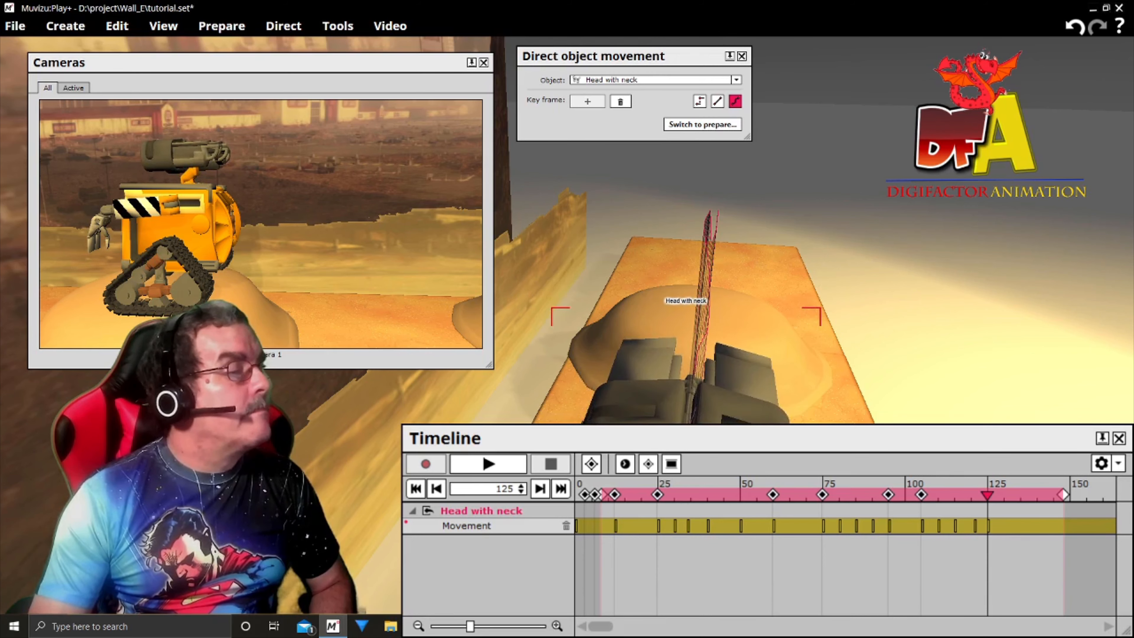
pyautogui.moveTo(910, 300); pyautogui.dragTo(685, 246)
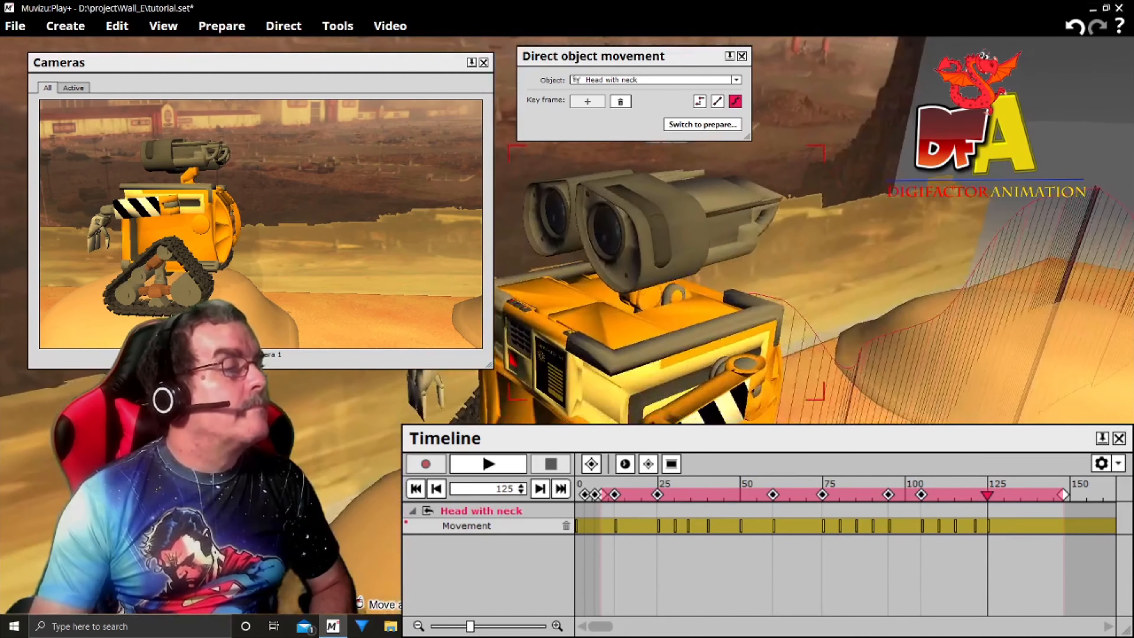
pyautogui.moveTo(625, 223); pyautogui.dragTo(655, 232)
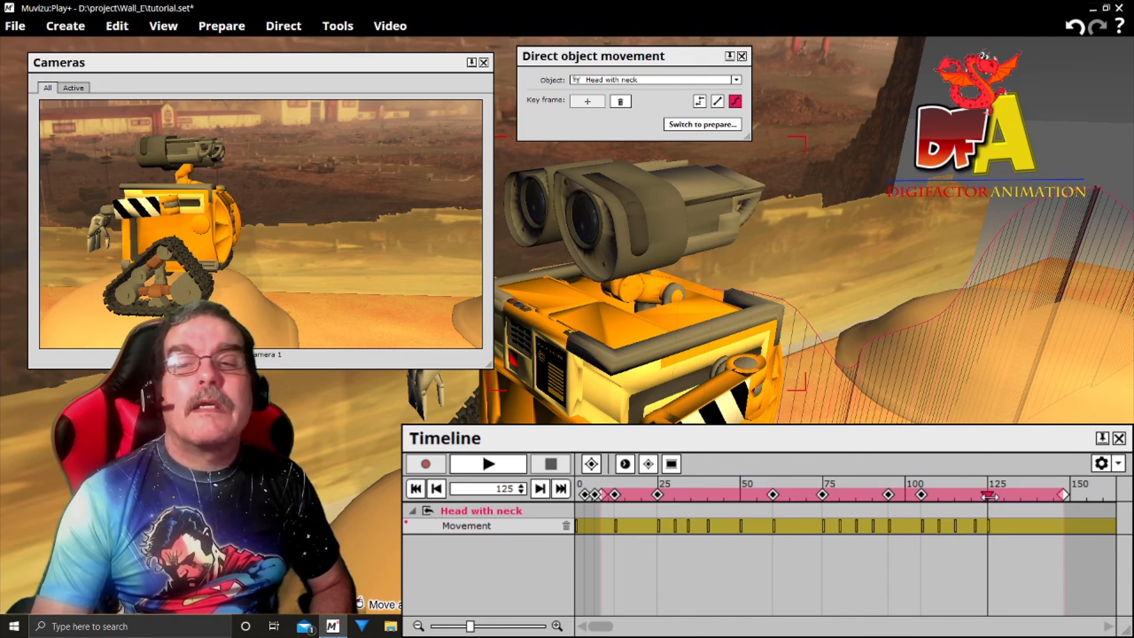
# Step: Add Head with neck key frames at frames 129, 132 and 135 to hold the head's pose at the crest
pyautogui.moveTo(986, 502); pyautogui.dragTo(999, 467)
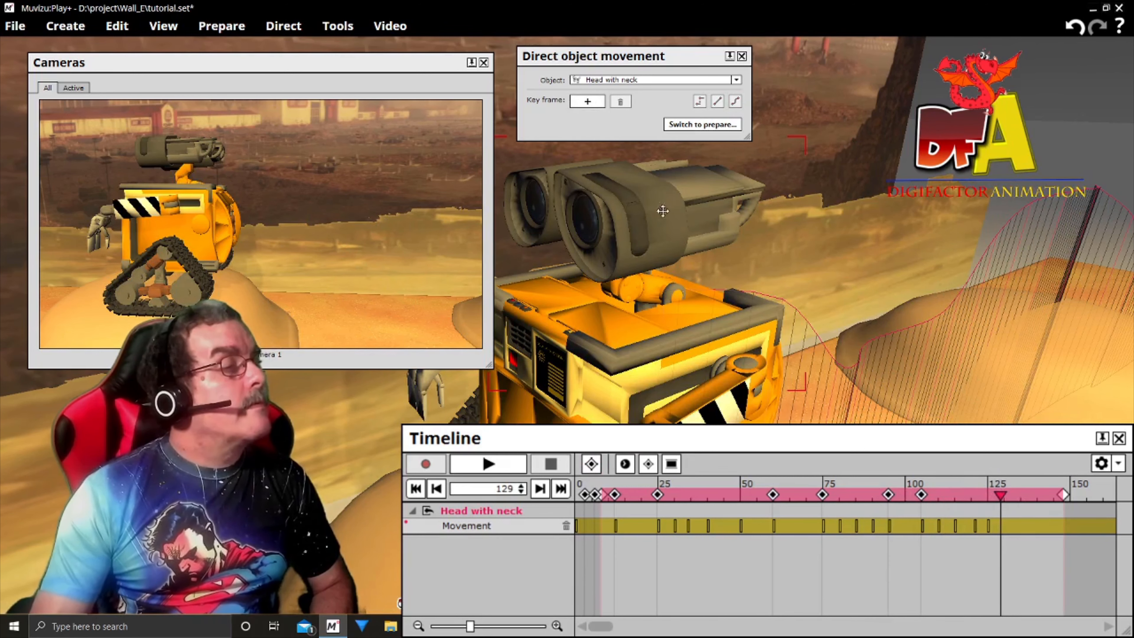
pyautogui.click(590, 102)
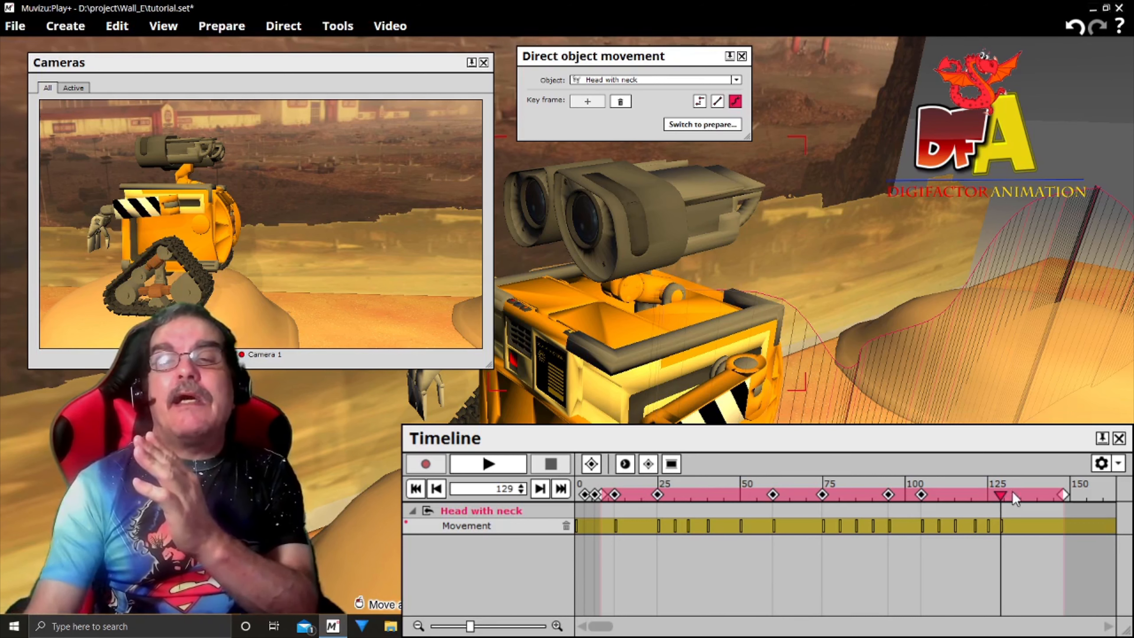
pyautogui.moveTo(999, 493); pyautogui.dragTo(991, 490)
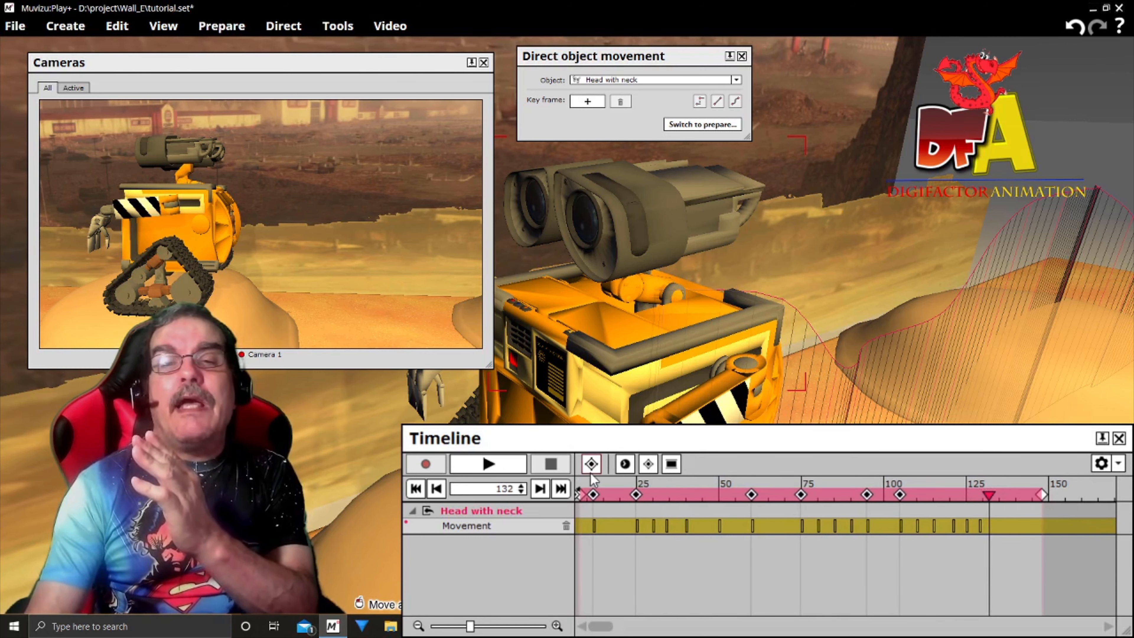
pyautogui.click(588, 102)
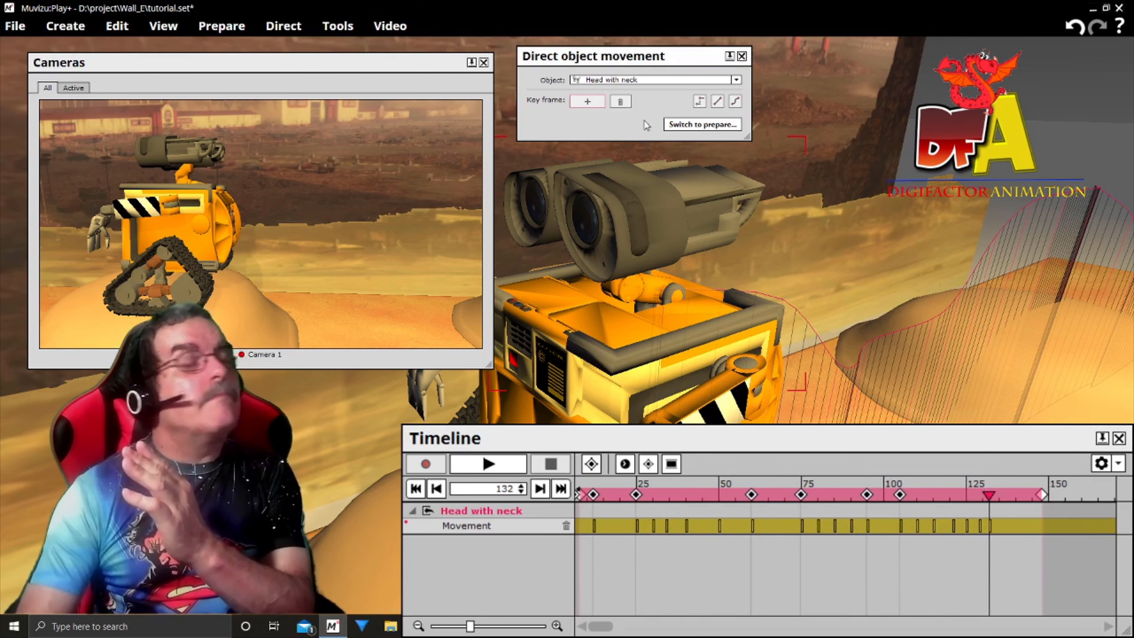
pyautogui.moveTo(989, 494); pyautogui.dragTo(999, 493)
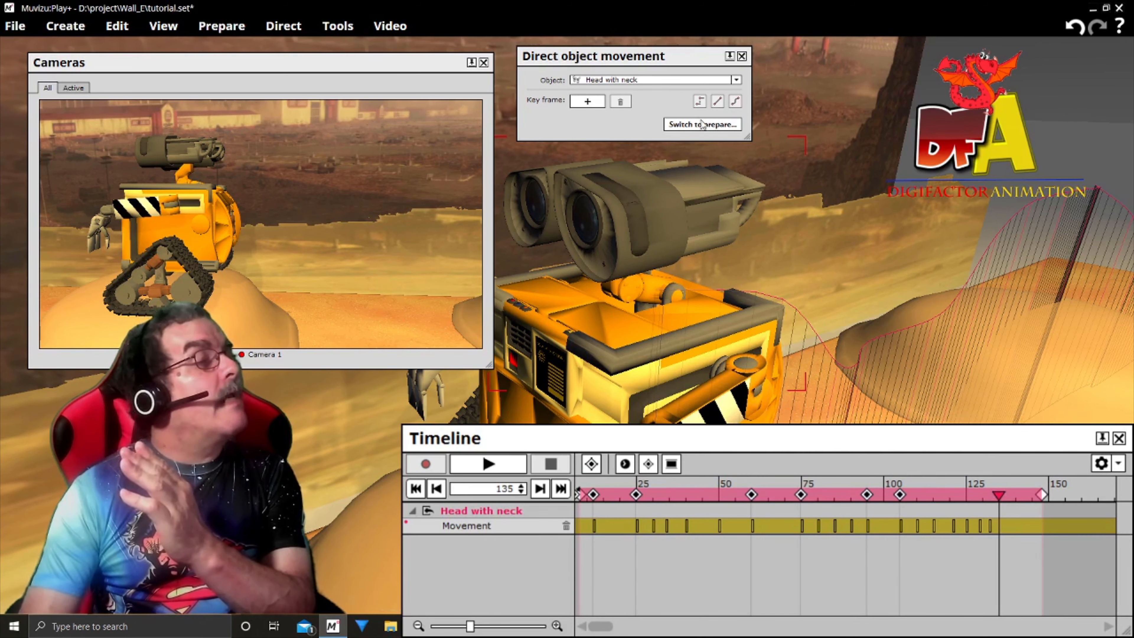
pyautogui.click(592, 105)
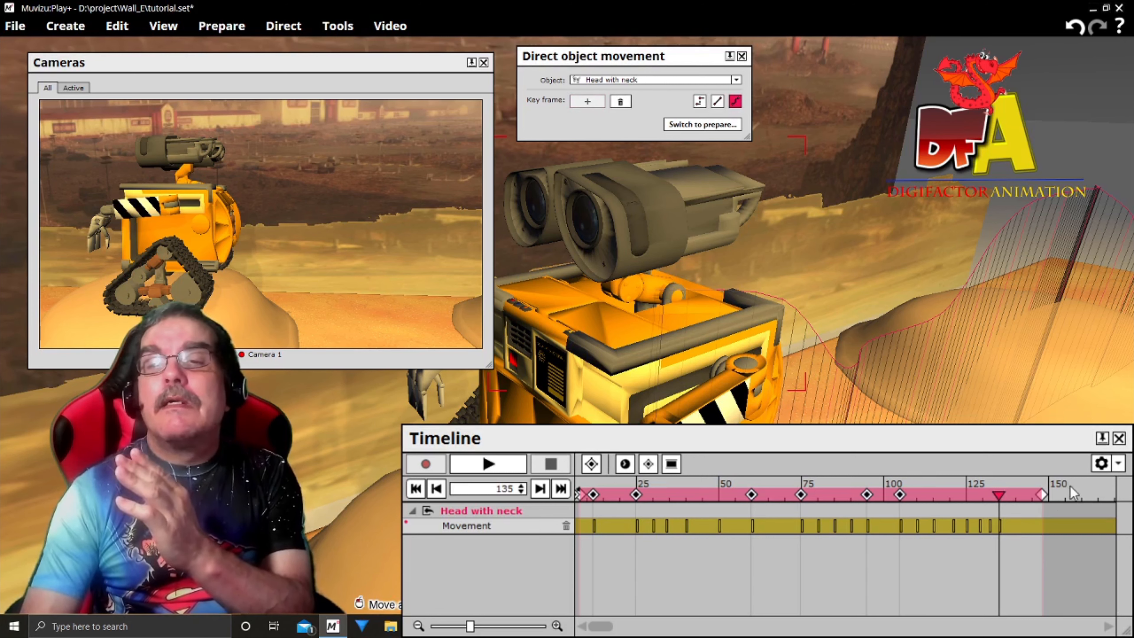
# Step: Extend the timeline's end marker to about frame 164
pyautogui.moveTo(1041, 494)
pyautogui.mouseDown()
pyautogui.moveTo(1051, 496)
pyautogui.moveTo(601, 494)
pyautogui.mouseUp()
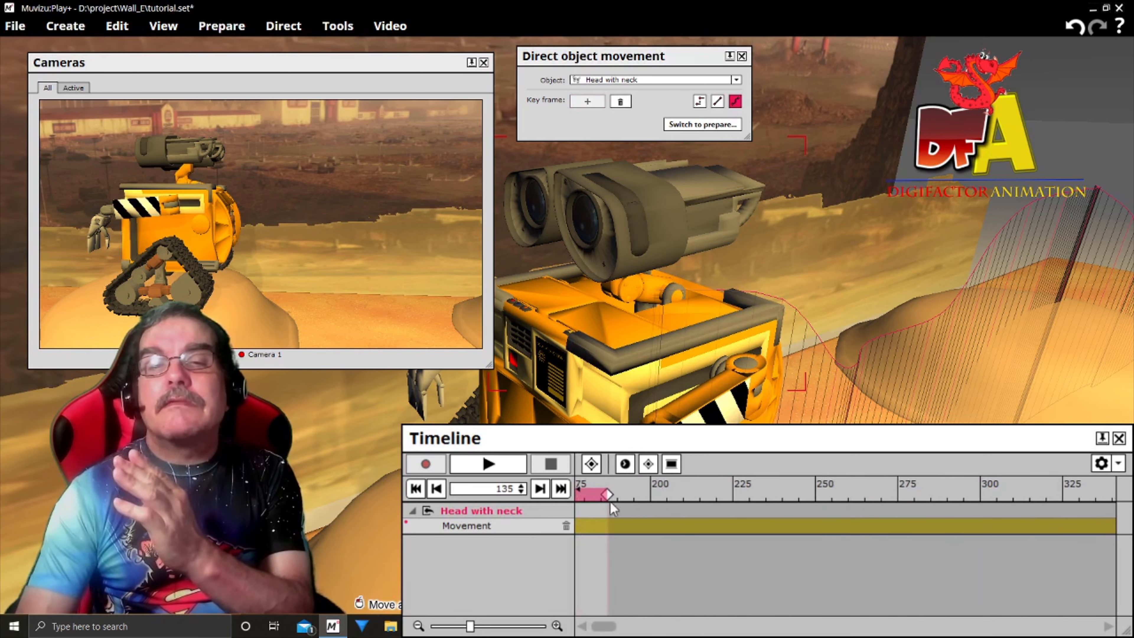
pyautogui.click(643, 626)
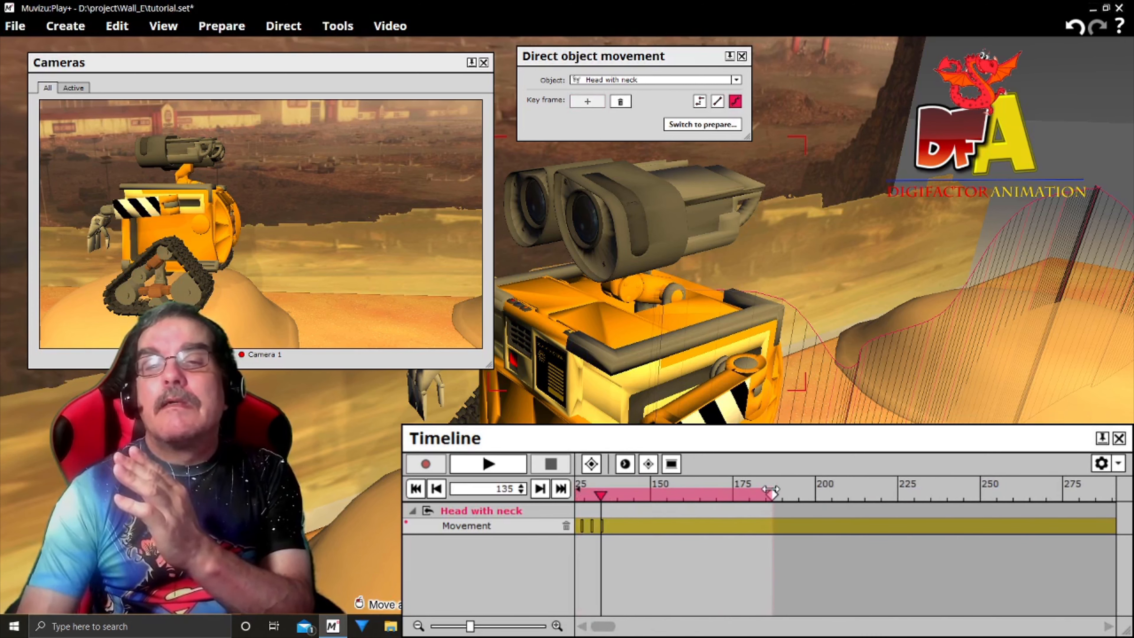
pyautogui.moveTo(772, 494)
pyautogui.mouseDown()
pyautogui.moveTo(681, 495)
pyautogui.moveTo(697, 495)
pyautogui.mouseUp()
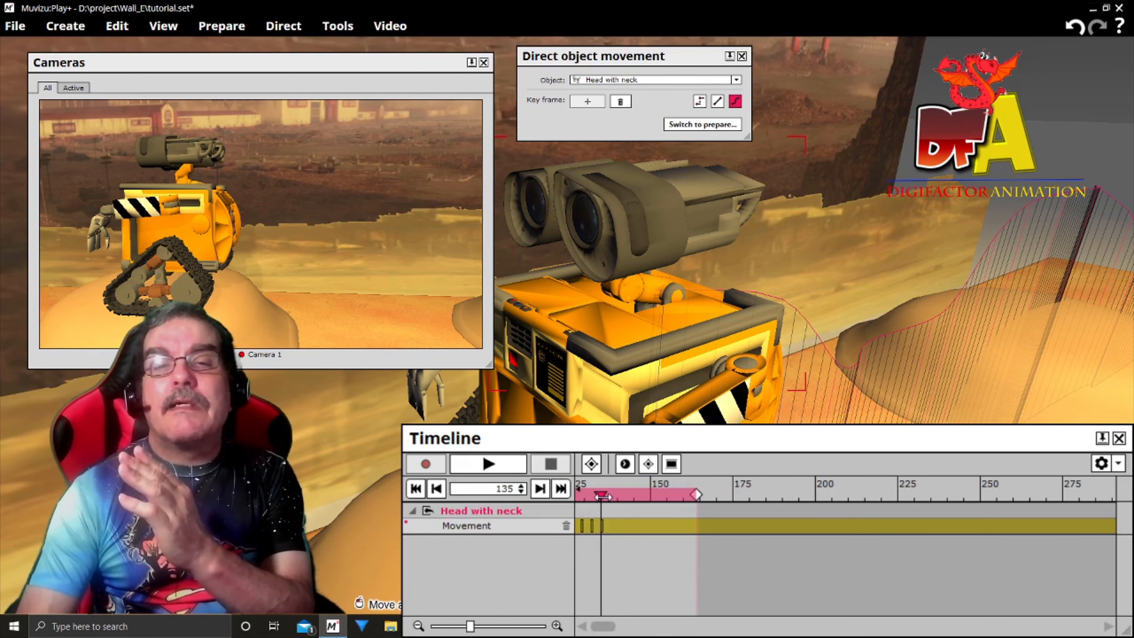
# Step: Add a Head with neck key frame at frame 143, turning the head to face the camera
pyautogui.moveTo(603, 497); pyautogui.dragTo(630, 496)
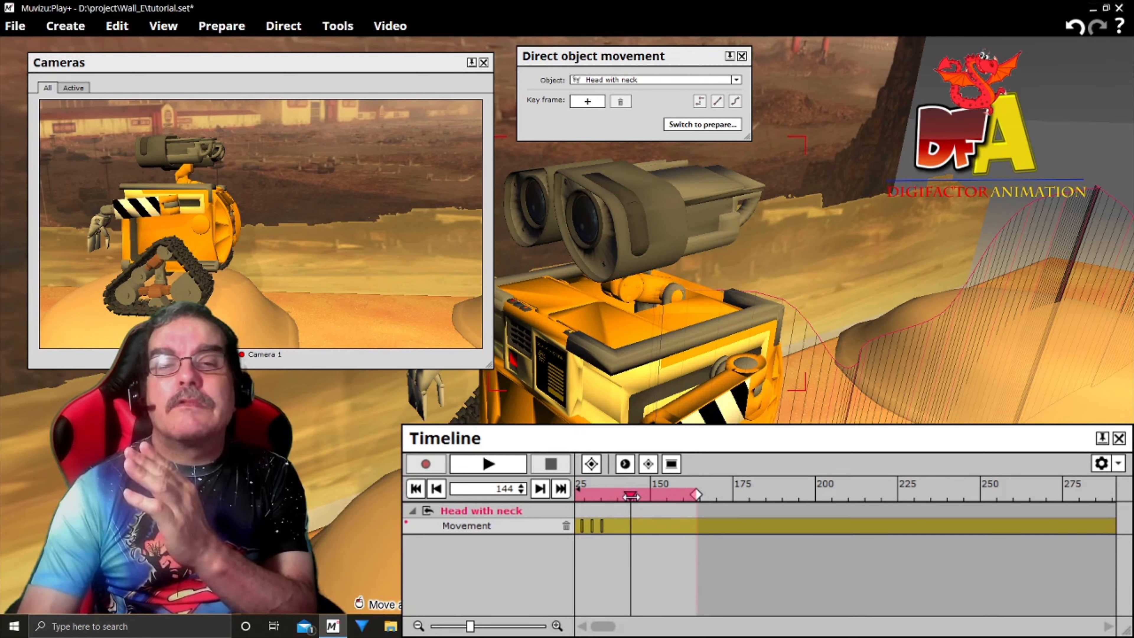
pyautogui.moveTo(630, 496); pyautogui.dragTo(627, 496)
pyautogui.click(591, 102)
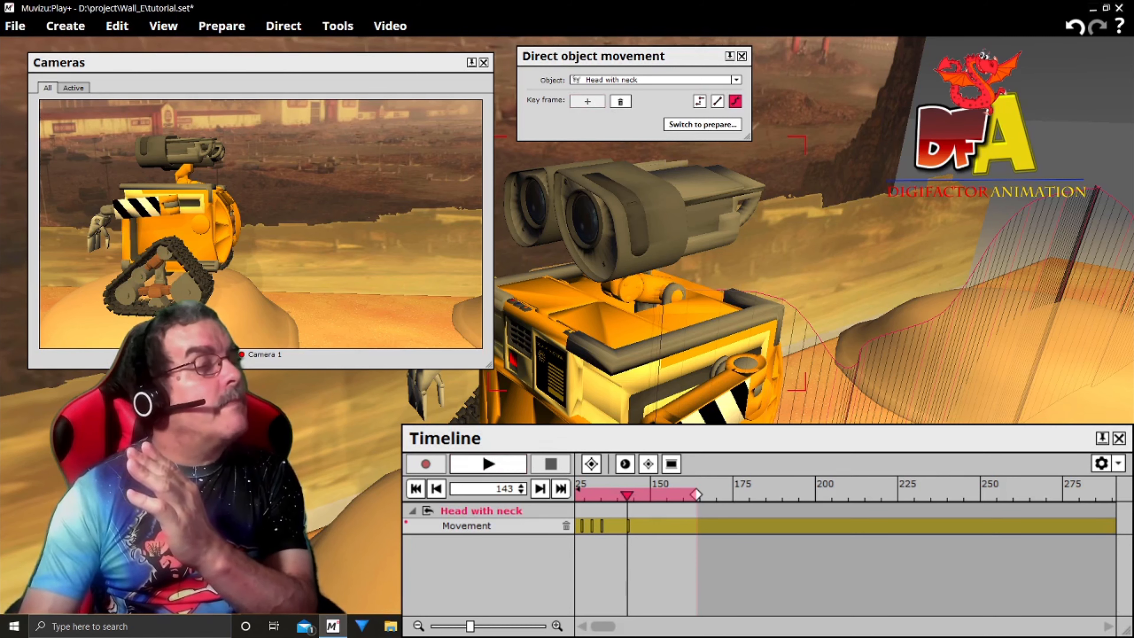
pyautogui.moveTo(634, 215); pyautogui.dragTo(758, 205, button='right')
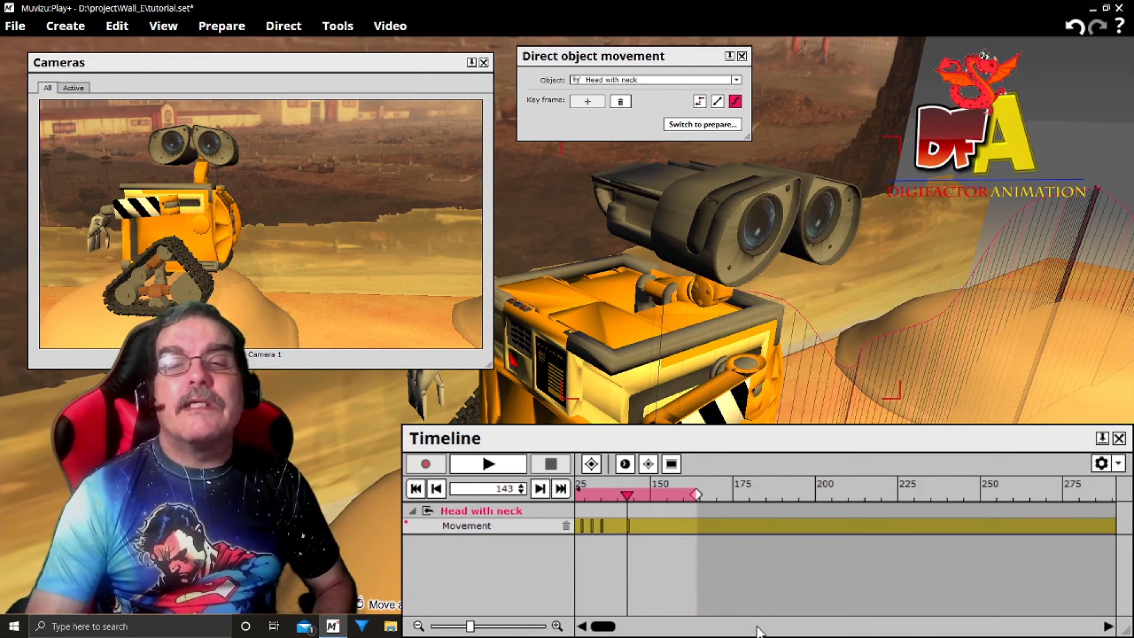
pyautogui.hscroll(2, 758, 630)
pyautogui.hscroll(-4, 758, 630)
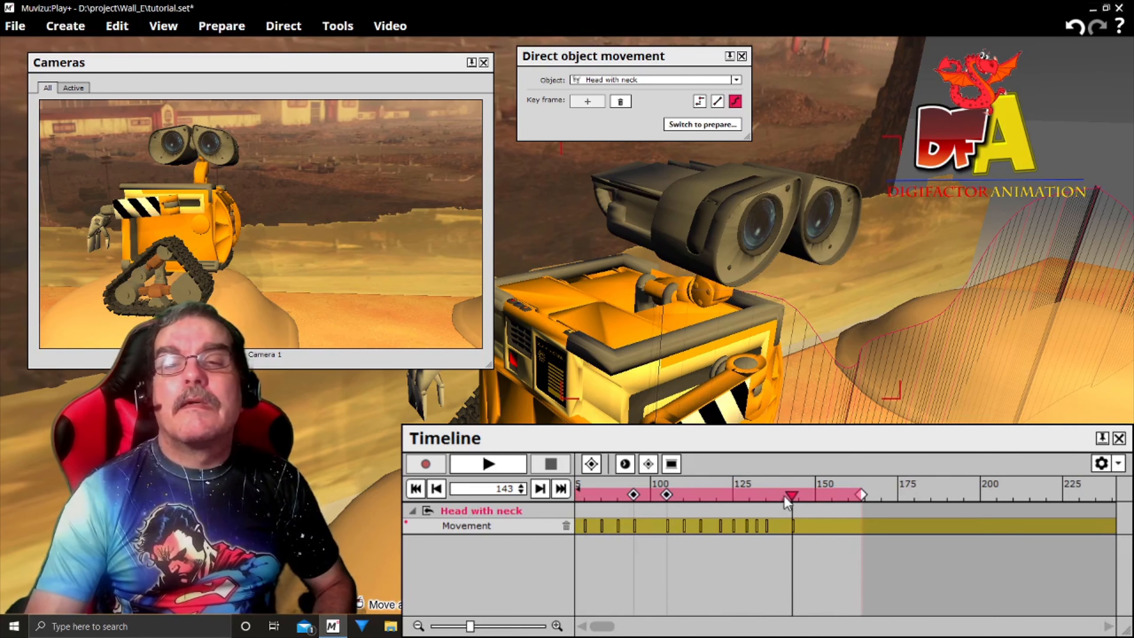
pyautogui.moveTo(790, 495)
pyautogui.mouseDown()
pyautogui.moveTo(681, 495)
pyautogui.moveTo(792, 493)
pyautogui.mouseUp()
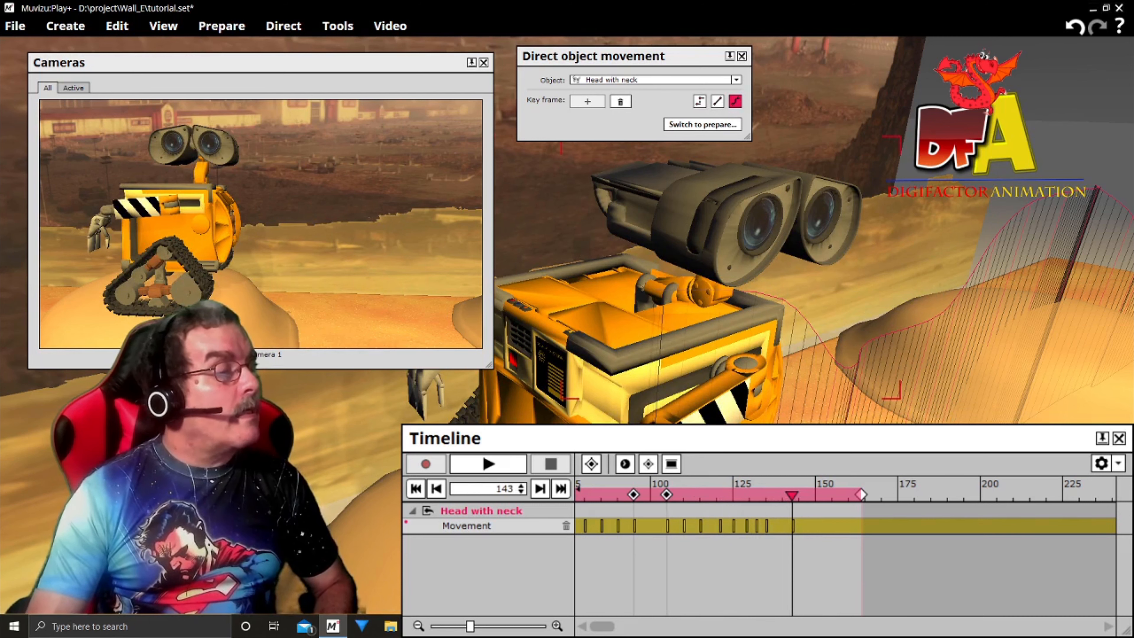
# Step: Add Both Arms key frames at frames 131 and 142 to hold the arms' pose on the mound
pyautogui.click(467, 396)
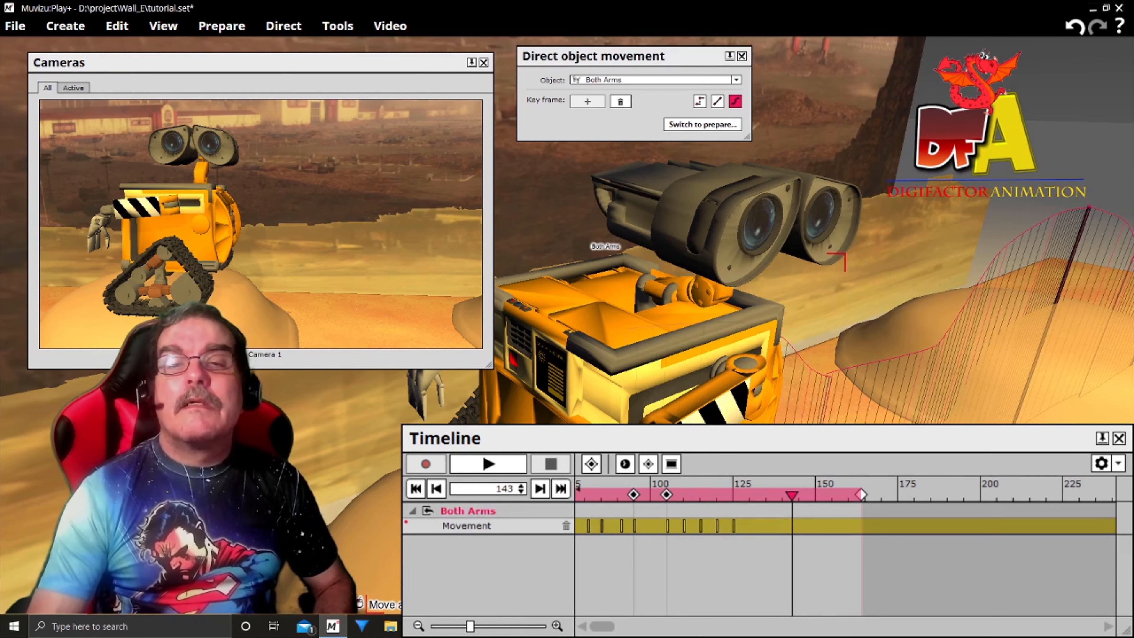
pyautogui.moveTo(792, 499); pyautogui.dragTo(752, 499)
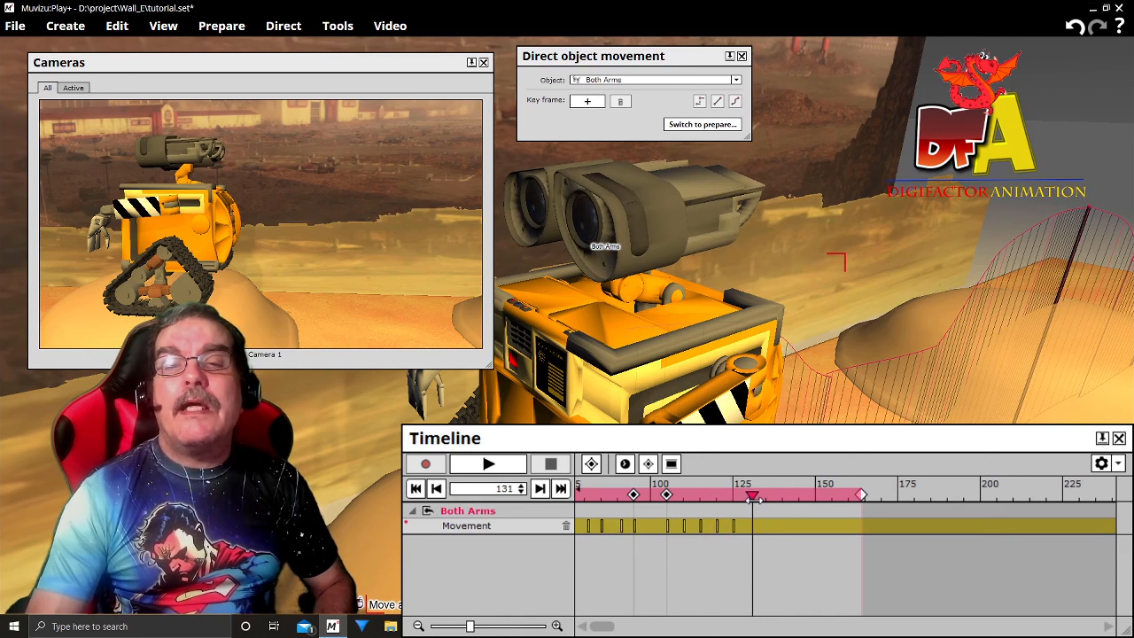
pyautogui.click(585, 102)
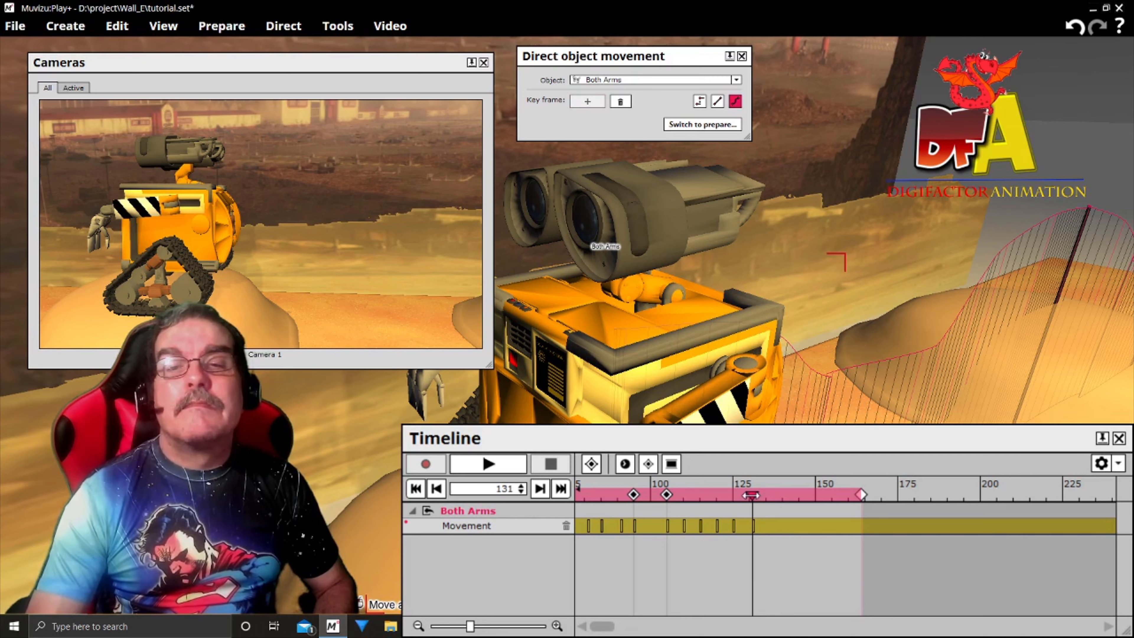
pyautogui.moveTo(751, 494); pyautogui.dragTo(790, 493)
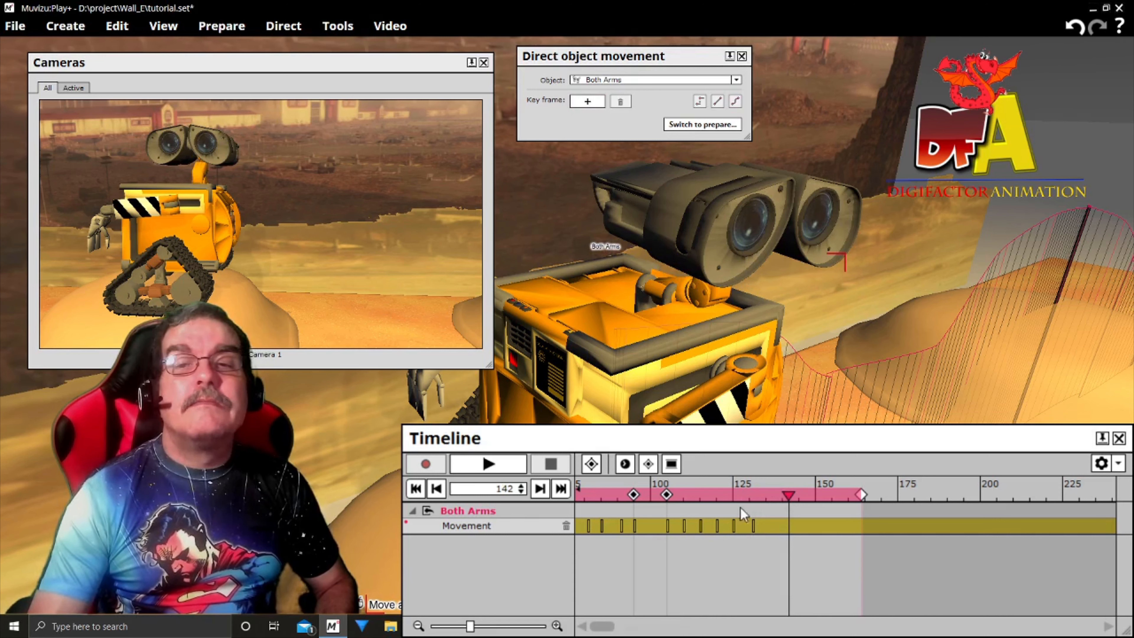
pyautogui.click(589, 102)
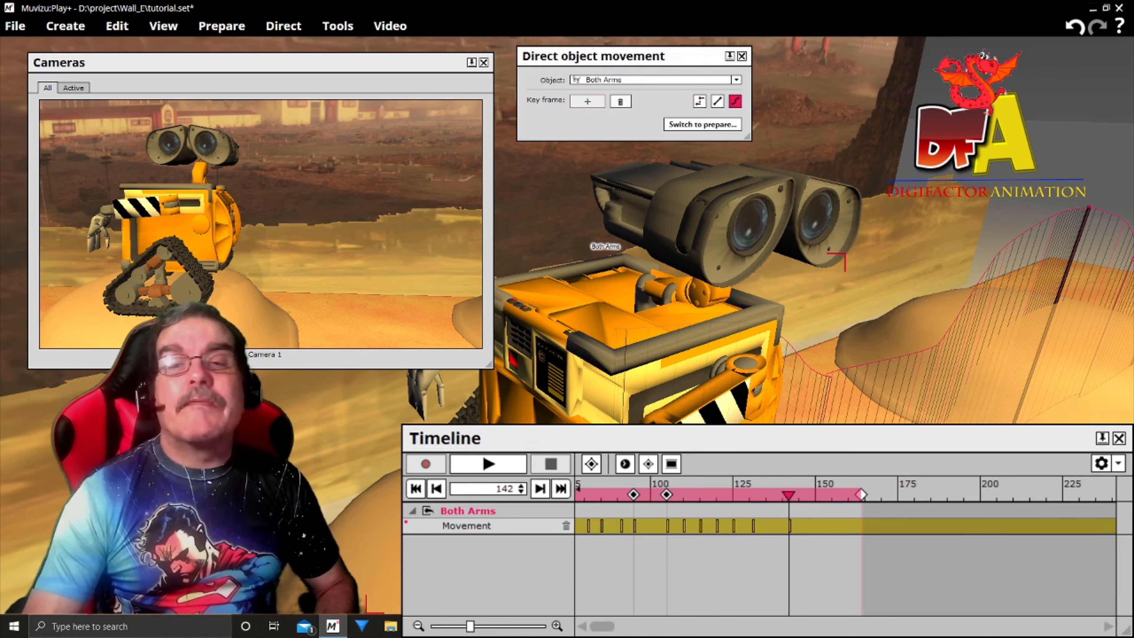
# Step: Add a Both Arms key frame at frame 155, raising both arms above the Body
pyautogui.moveTo(789, 494); pyautogui.dragTo(832, 496)
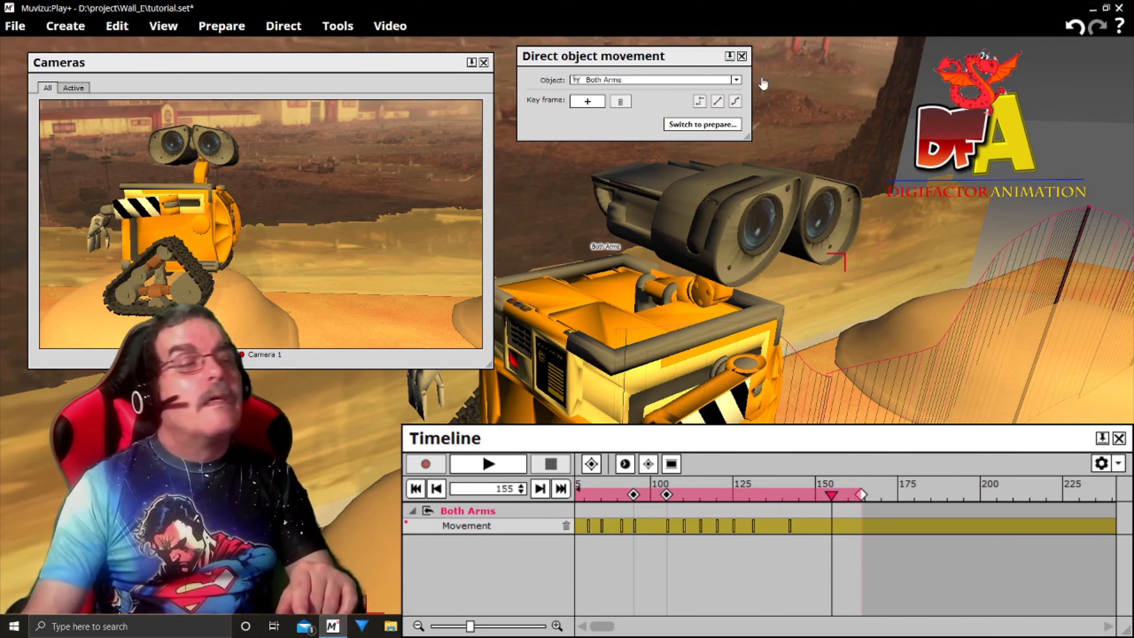
pyautogui.click(658, 286)
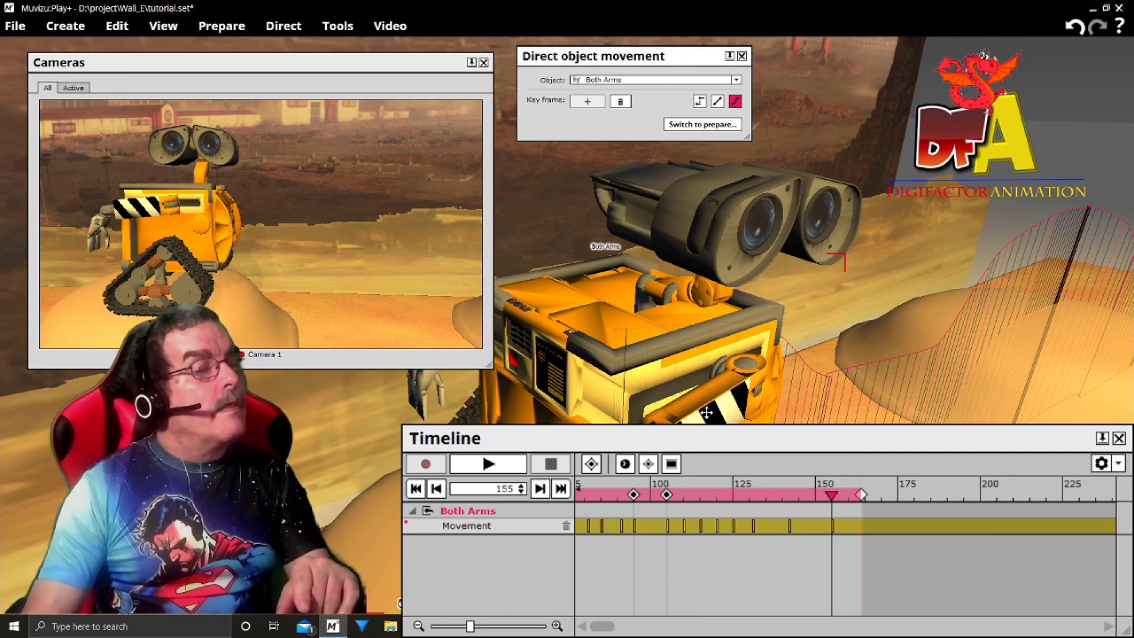
pyautogui.moveTo(659, 286); pyautogui.dragTo(658, 240)
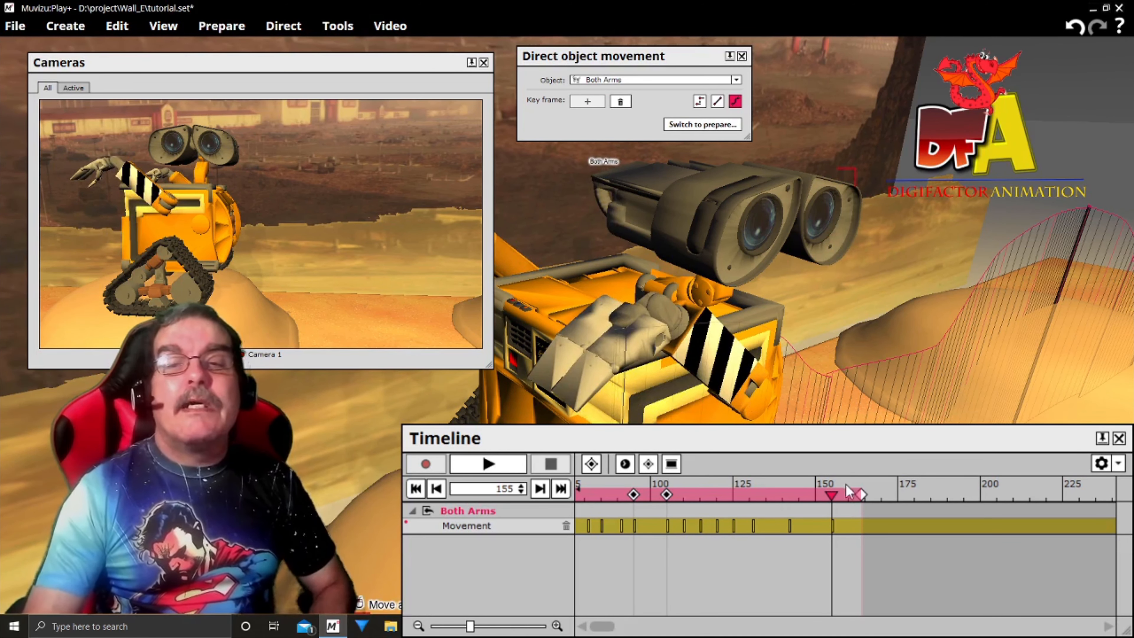
# Step: Go back to frame 12 and reposition Camera 1 so its view frames Wall-E beside the first mound
pyautogui.click(830, 496)
pyautogui.moveTo(830, 496); pyautogui.dragTo(727, 513)
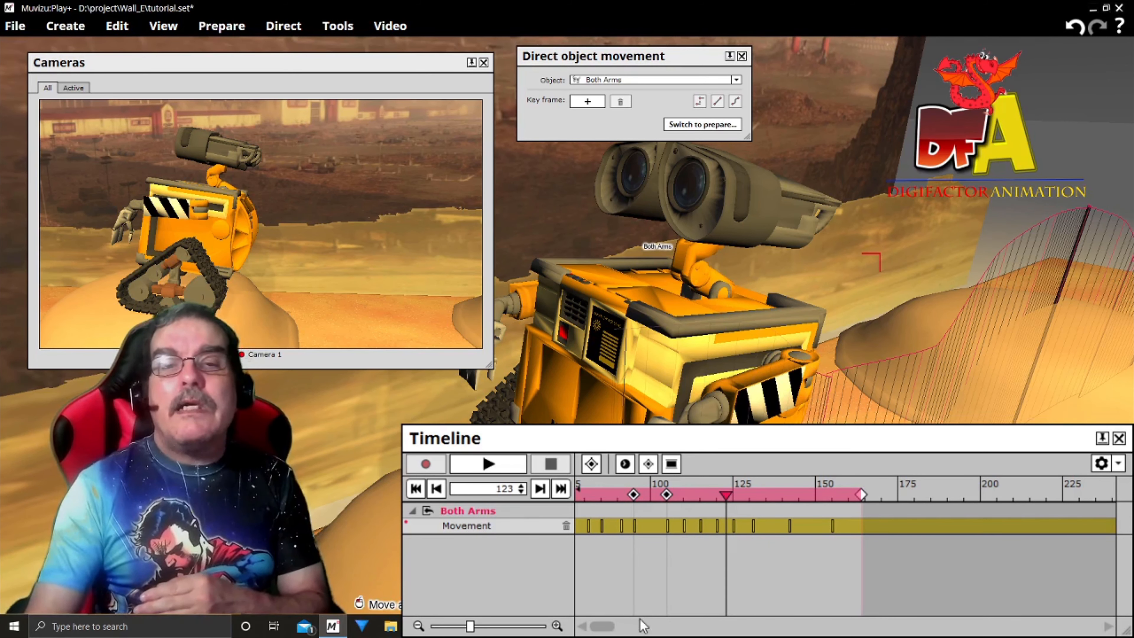
pyautogui.hscroll(-5, 629, 626)
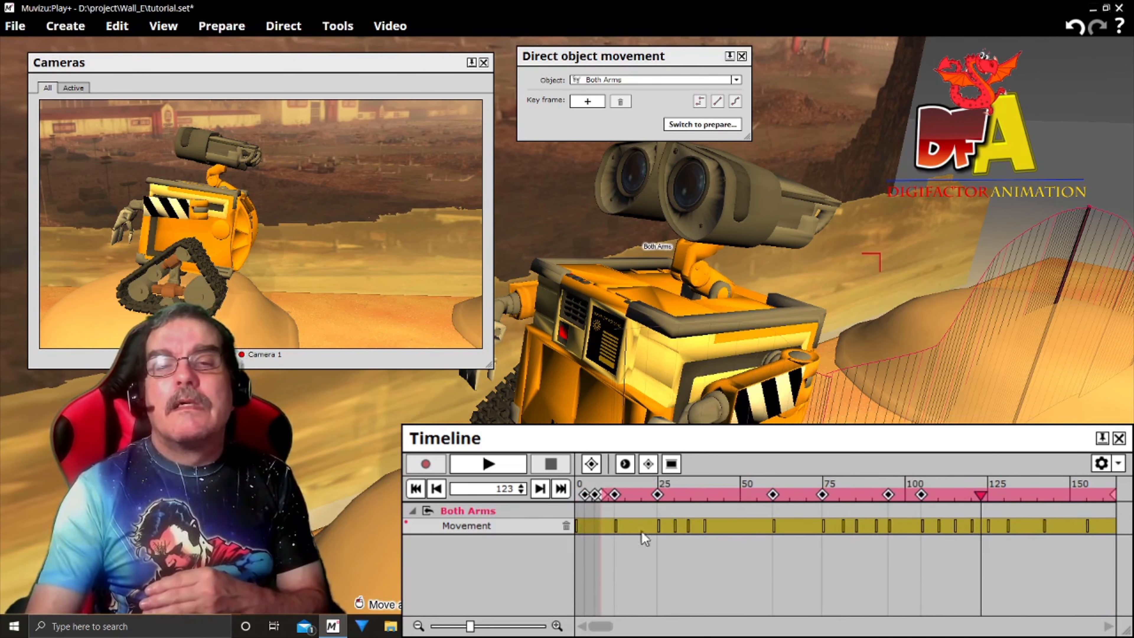
pyautogui.moveTo(643, 494); pyautogui.dragTo(615, 493)
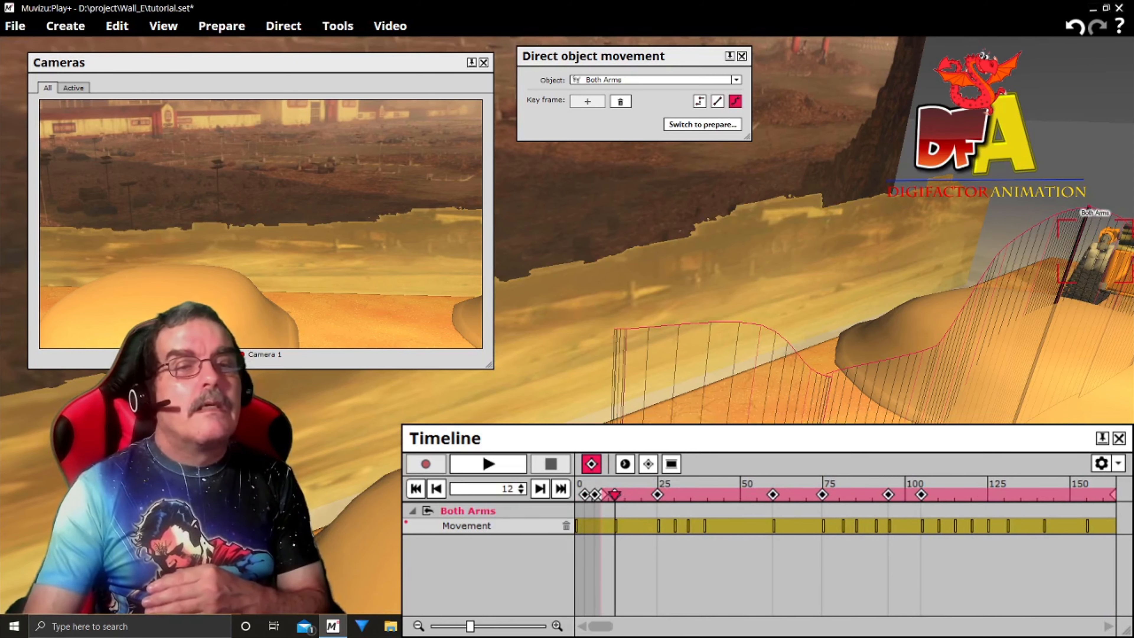
pyautogui.moveTo(1030, 116)
pyautogui.mouseDown()
pyautogui.moveTo(1102, 119)
pyautogui.moveTo(1026, 124)
pyautogui.mouseUp()
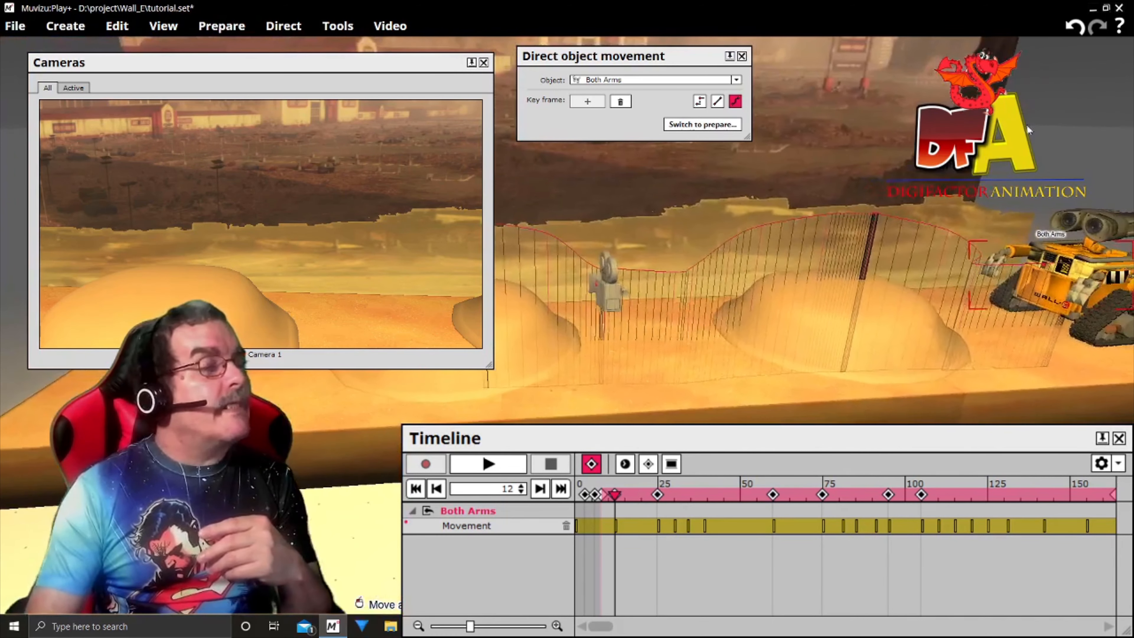
pyautogui.moveTo(607, 292); pyautogui.dragTo(914, 246)
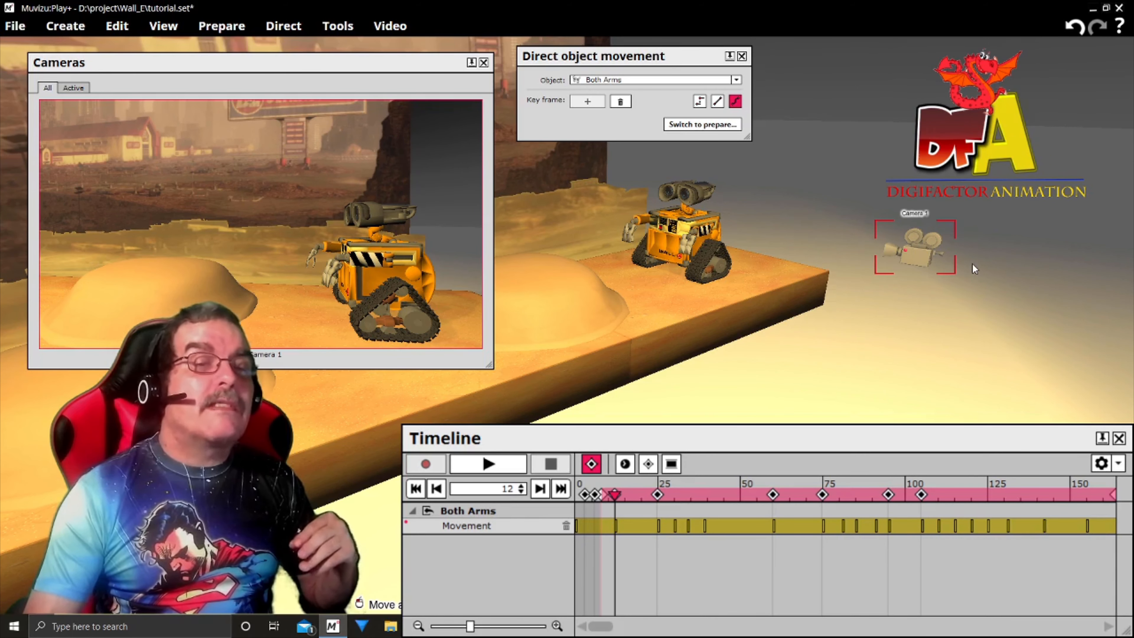
# Step: Set Camera 1's movement animation to Key framed and add its first key frame at frame 12
pyautogui.rightClick(919, 255)
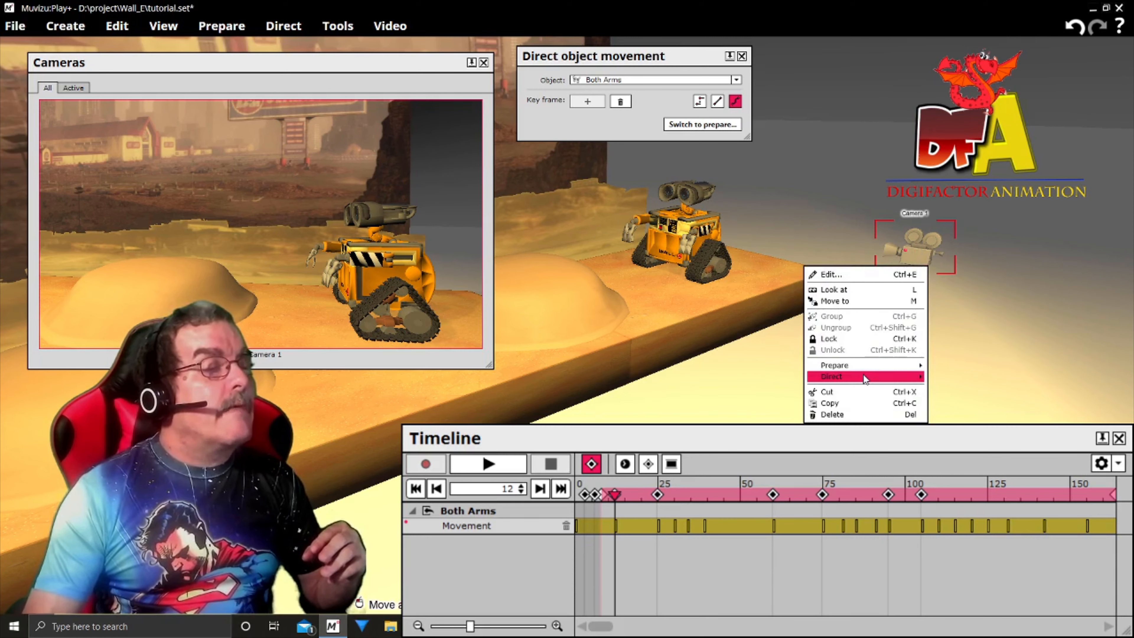
pyautogui.moveTo(863, 375)
pyautogui.click(775, 393)
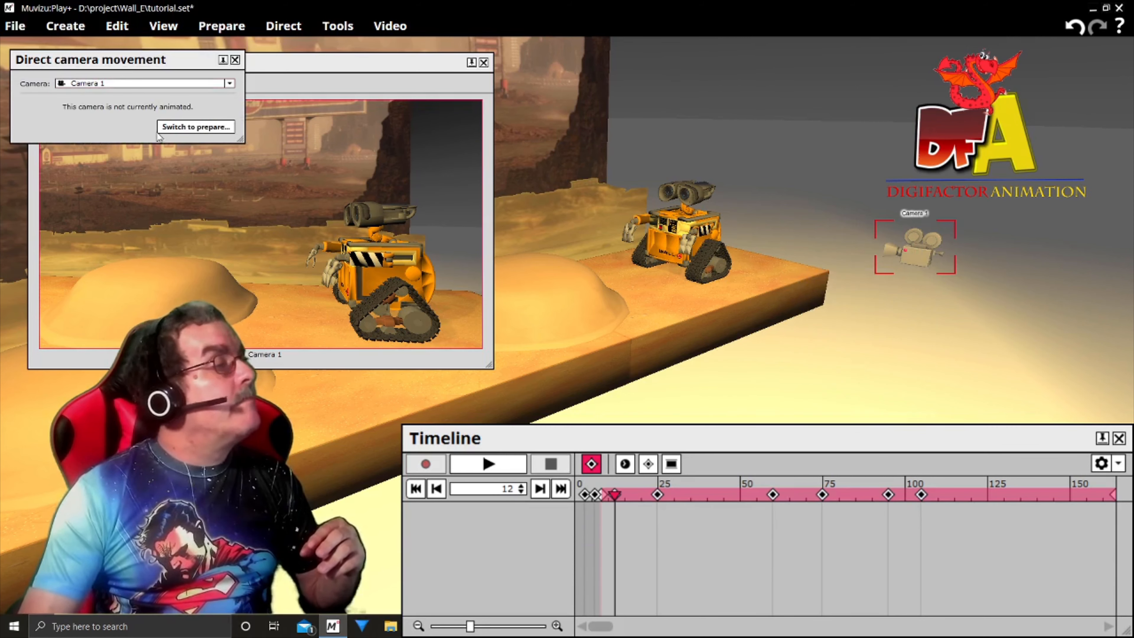
pyautogui.click(178, 125)
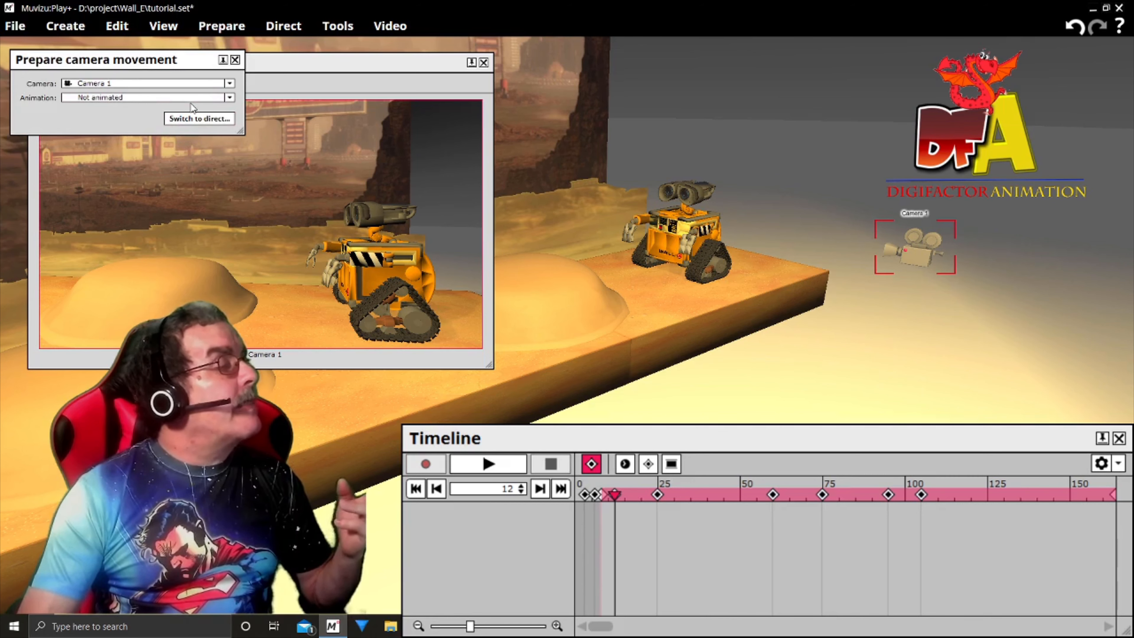
pyautogui.click(197, 97)
pyautogui.click(176, 128)
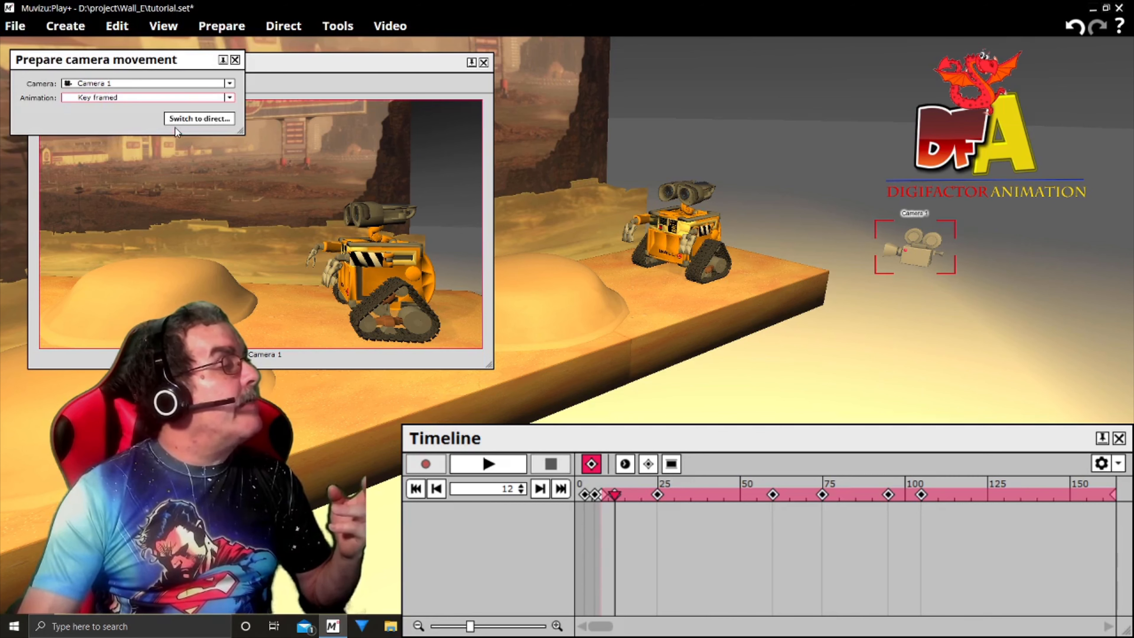
pyautogui.click(197, 118)
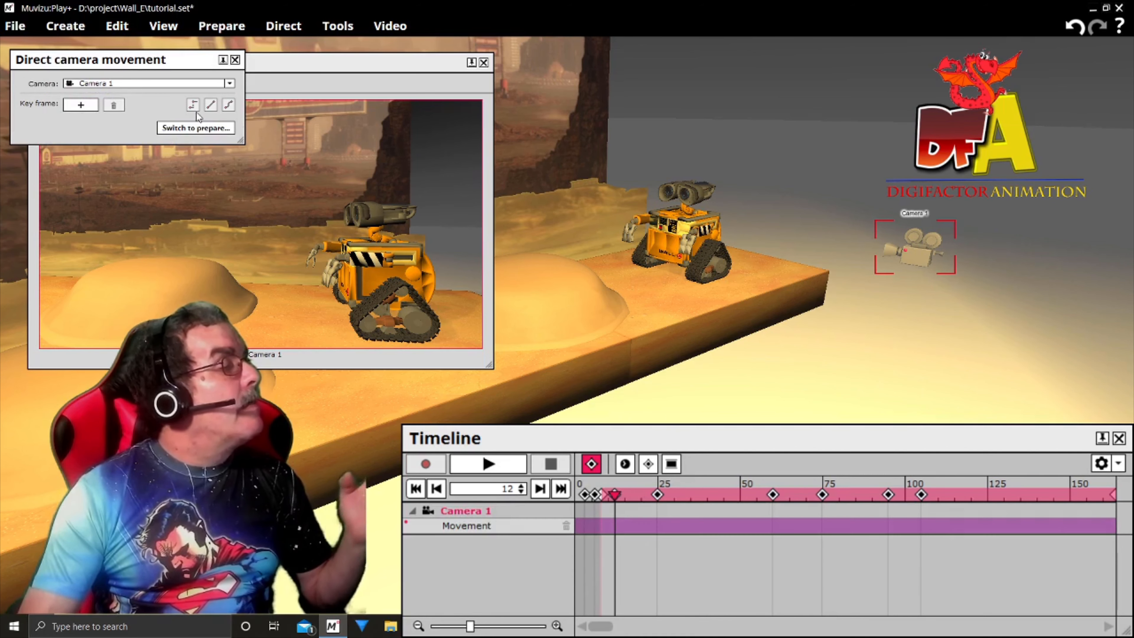
pyautogui.click(85, 109)
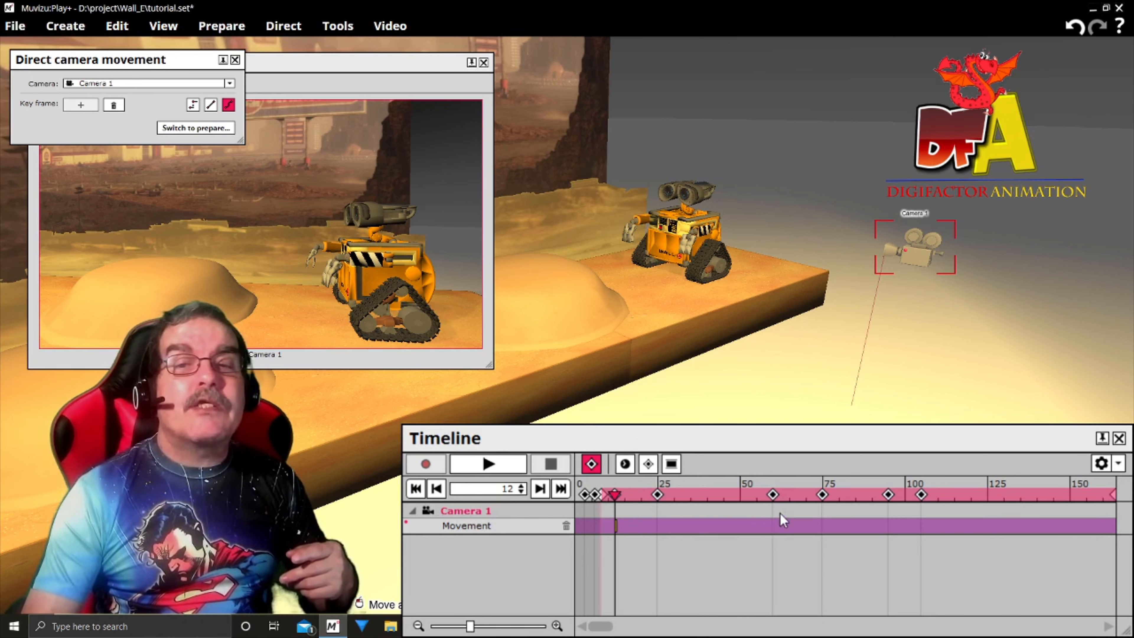
# Step: Add a Camera 1 key frame at frame 25, shifting the camera so its view takes in more of the mounds ahead
pyautogui.moveTo(615, 495); pyautogui.dragTo(658, 495)
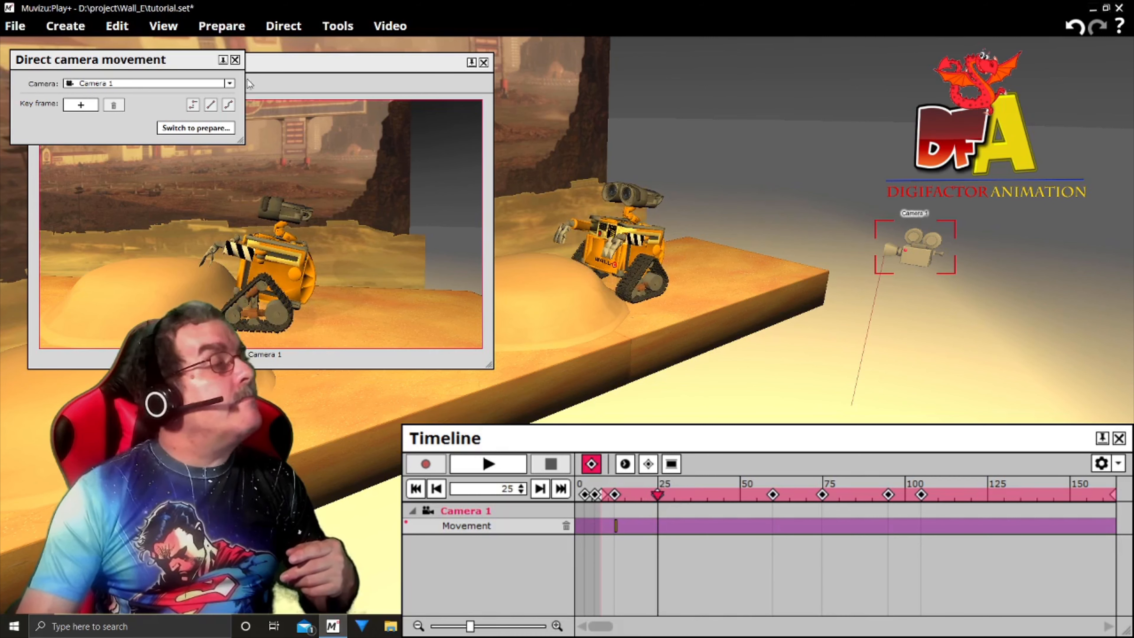
pyautogui.click(81, 105)
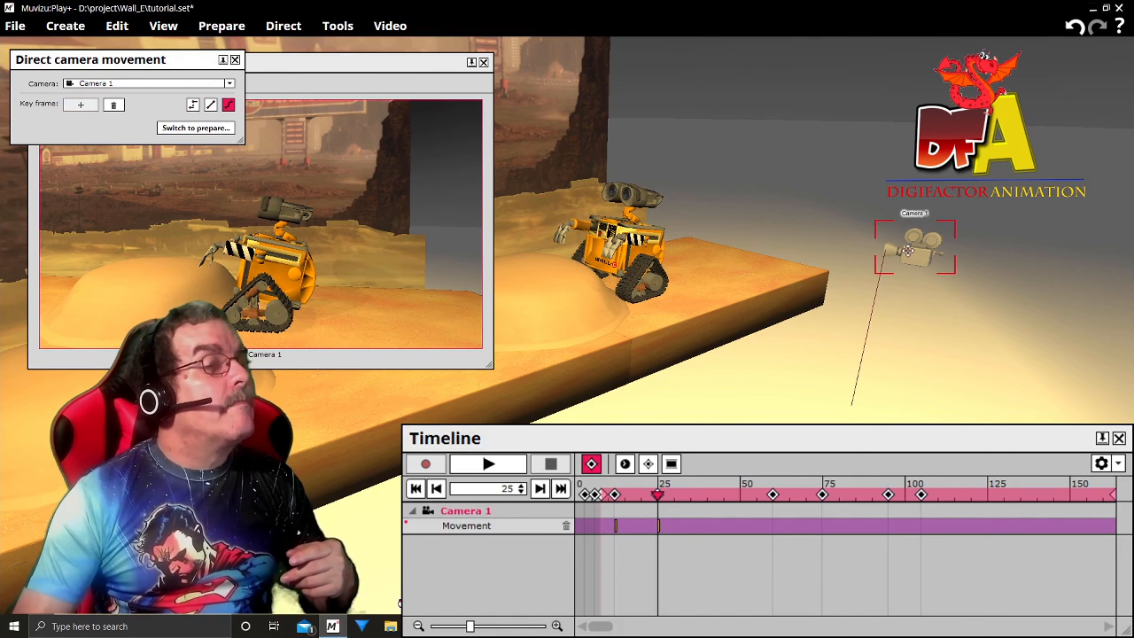
pyautogui.moveTo(915, 247)
pyautogui.mouseDown()
pyautogui.moveTo(902, 266)
pyautogui.moveTo(915, 259)
pyautogui.mouseUp()
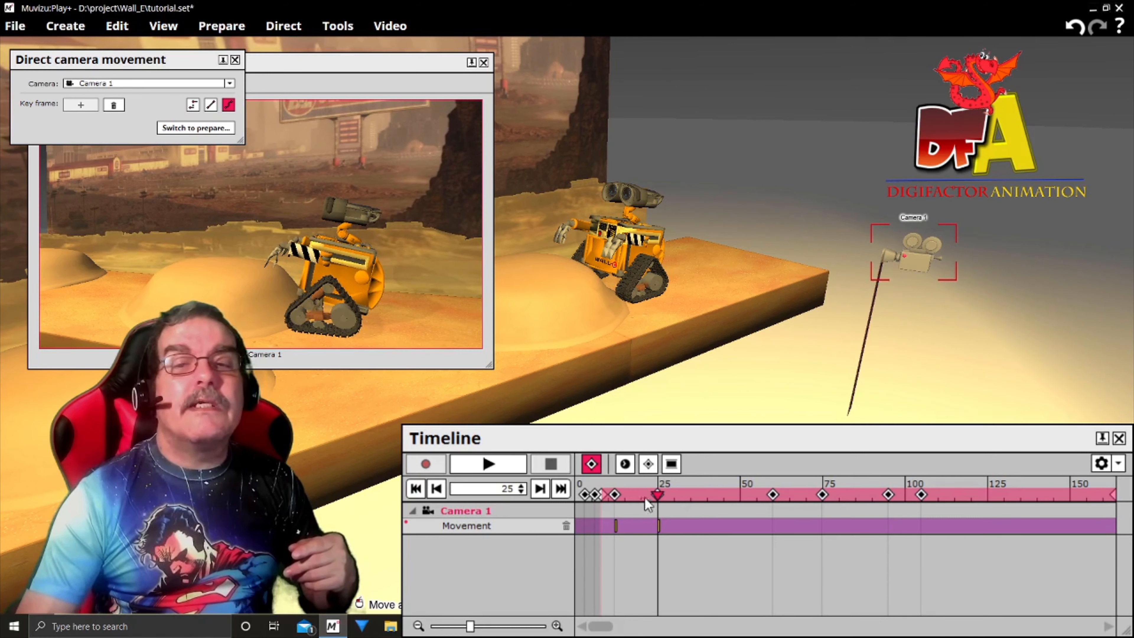
# Step: Move Camera 1 along Wall-E's path at frame 60 to recentre him on the mound, add a key frame, and review the motion
pyautogui.moveTo(658, 494); pyautogui.dragTo(773, 511)
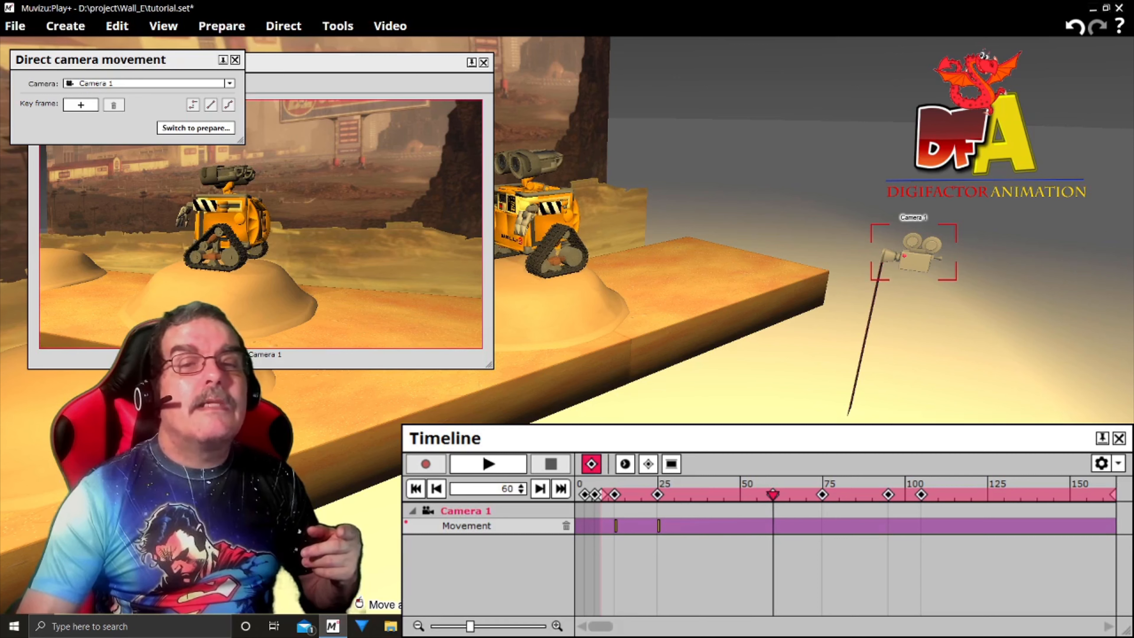
pyautogui.moveTo(894, 256); pyautogui.dragTo(842, 285)
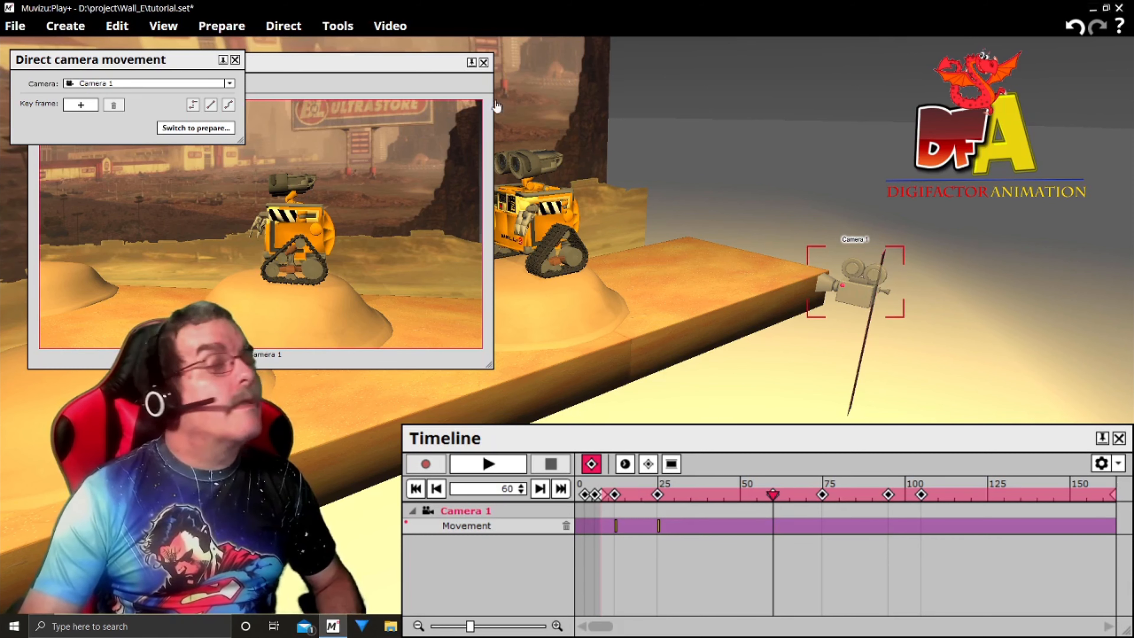
pyautogui.click(80, 107)
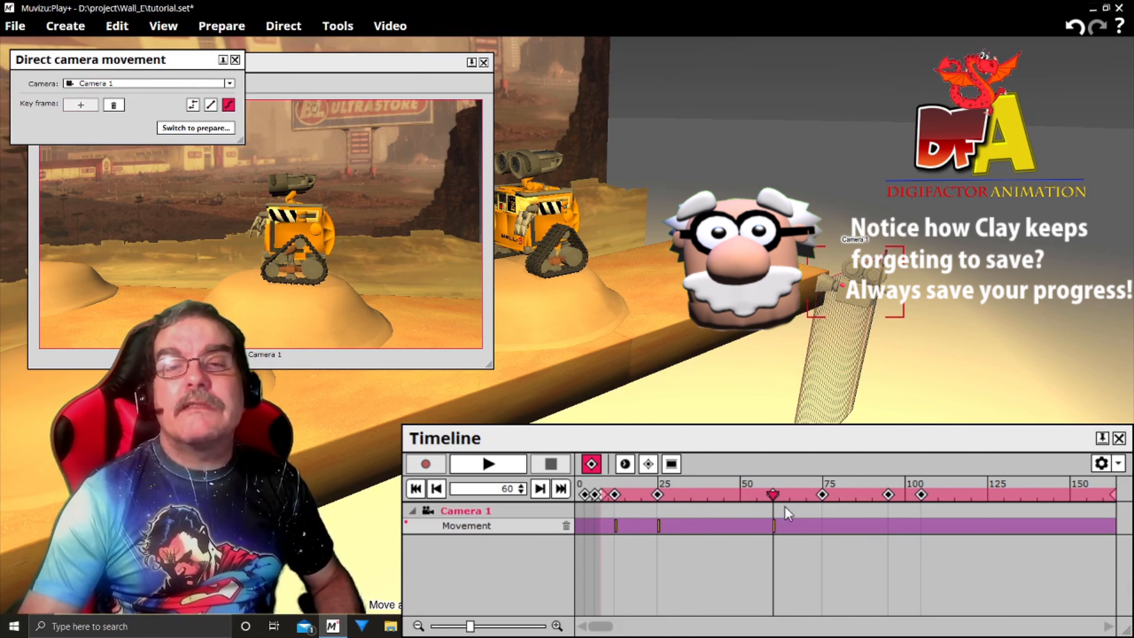
pyautogui.moveTo(774, 513); pyautogui.dragTo(613, 500)
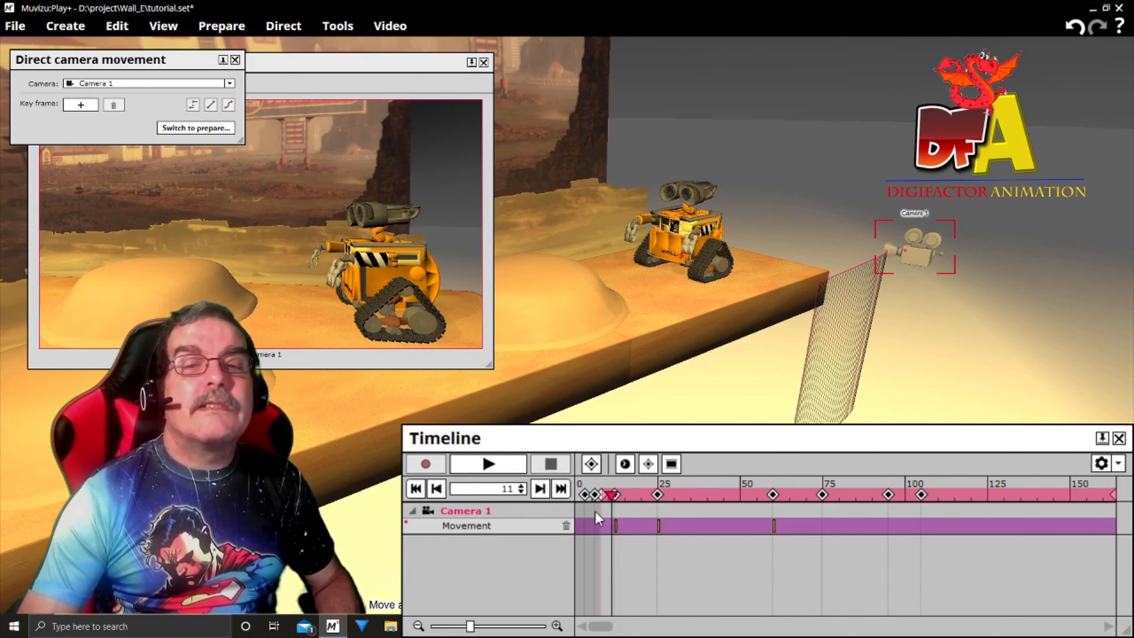
# Step: Add a Camera 1 key frame at frame 75, moving the camera farther along Wall-E's path, and return to frame 1
pyautogui.moveTo(611, 500); pyautogui.dragTo(822, 483)
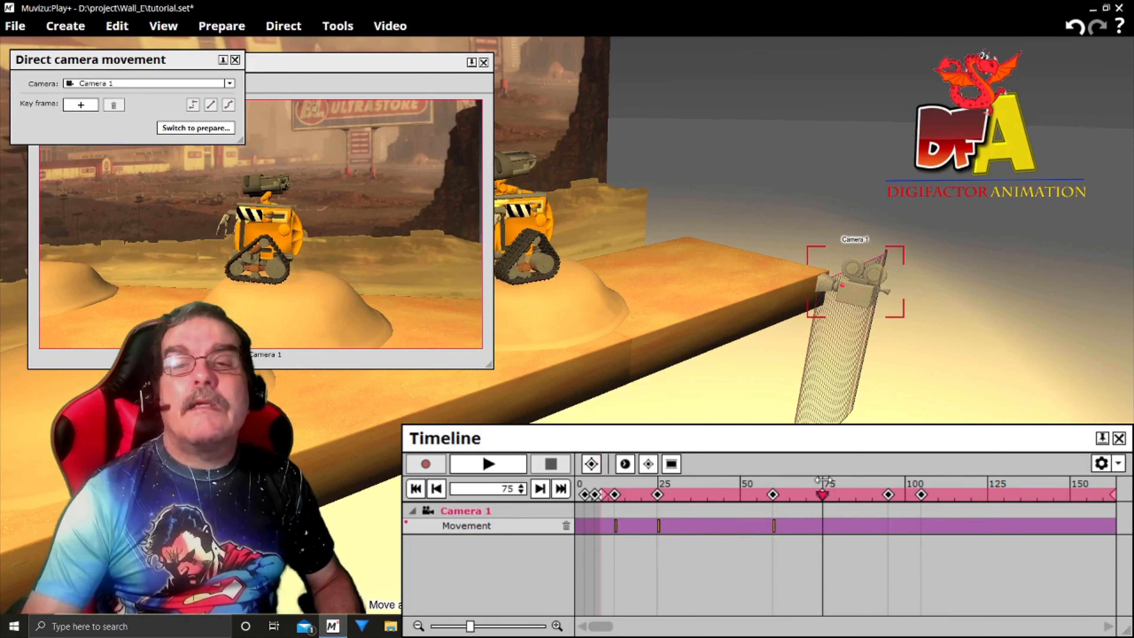
pyautogui.click(81, 104)
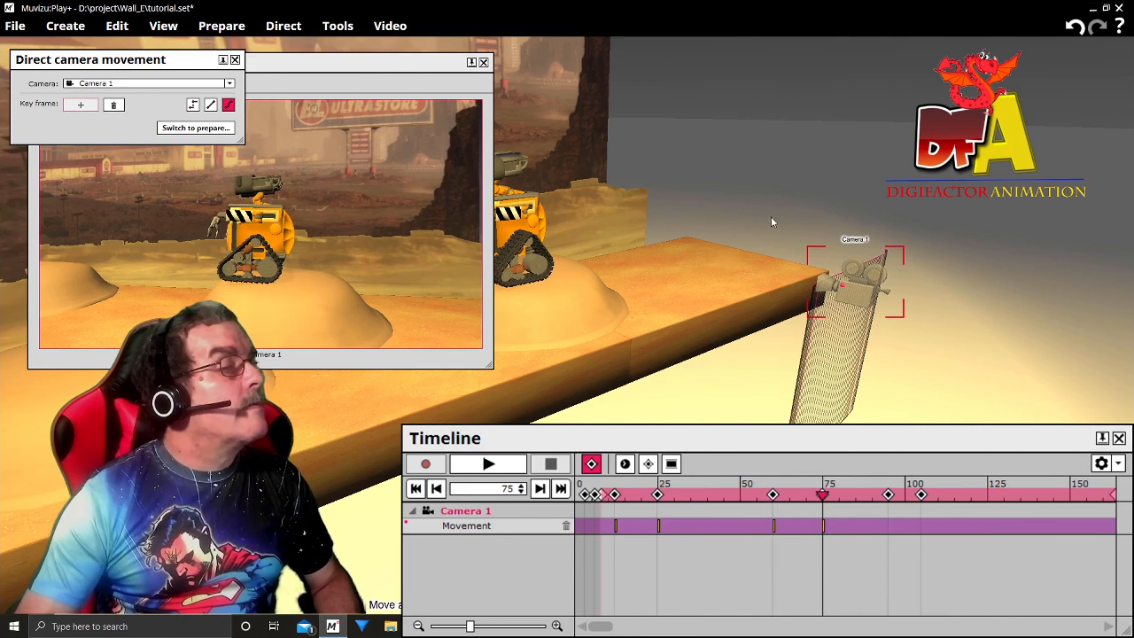
pyautogui.moveTo(855, 285); pyautogui.dragTo(798, 308)
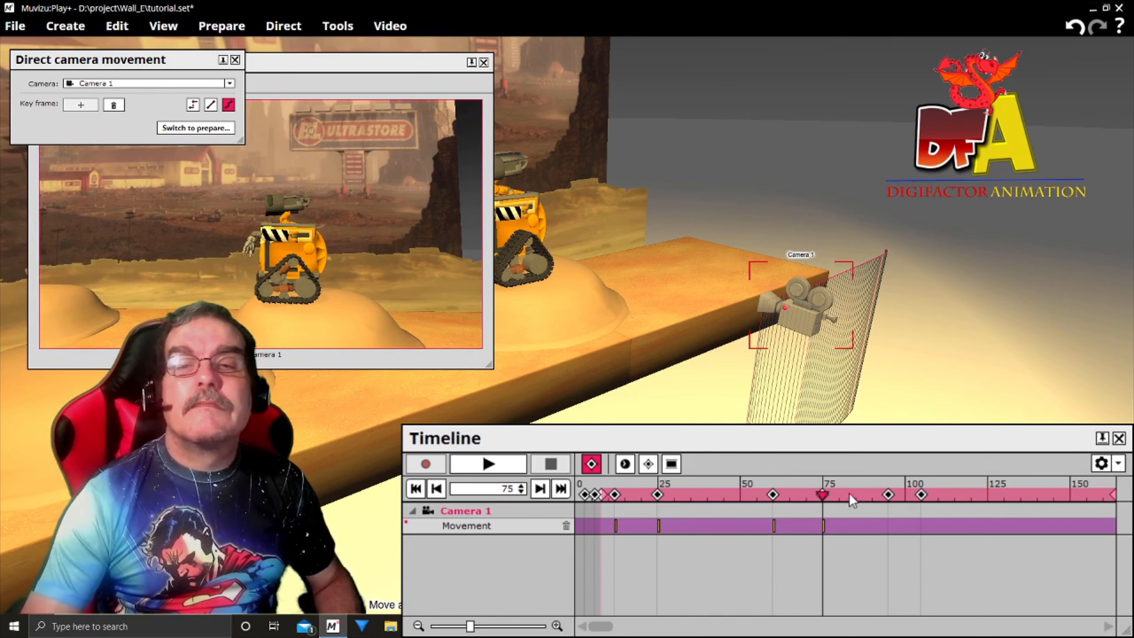
pyautogui.moveTo(822, 494); pyautogui.dragTo(580, 518)
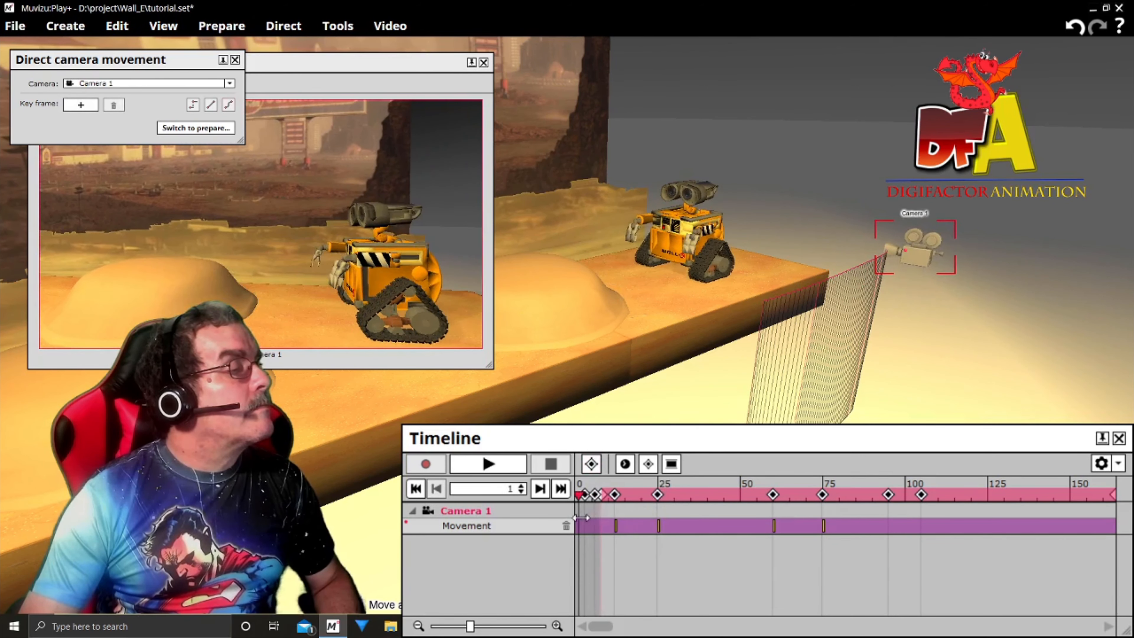